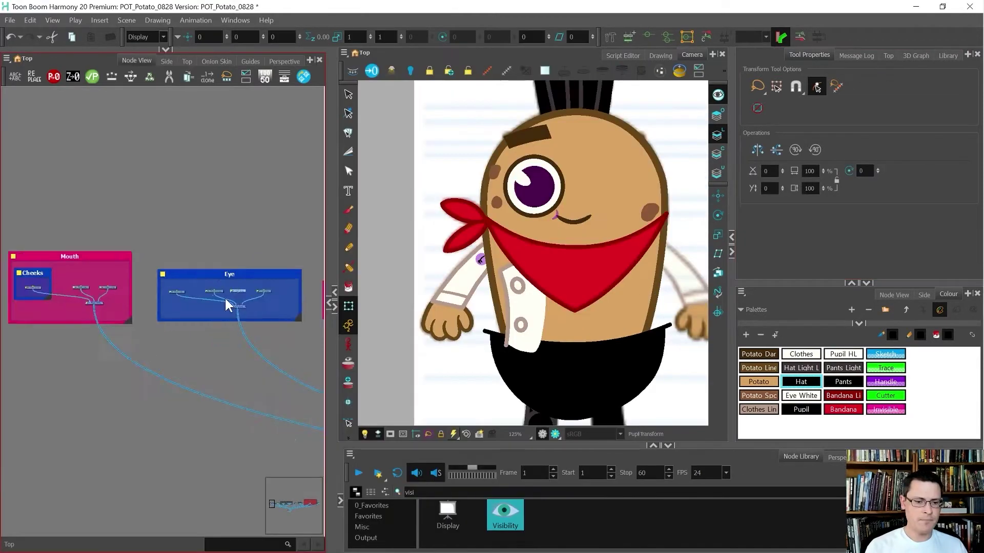
Move the eye composite node lower inside the Eye backdrop.
scroll(225, 297, "up", 3)
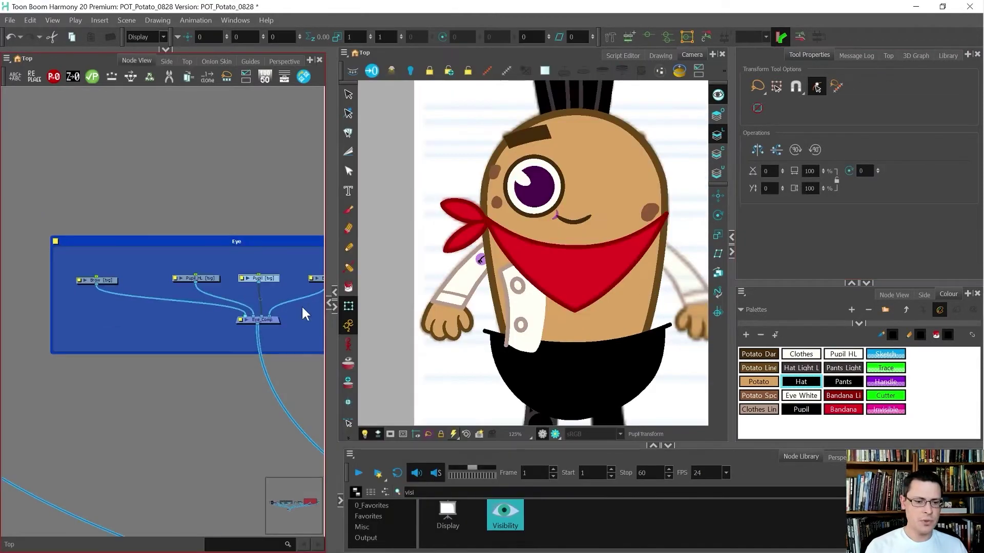
left_click(301, 306)
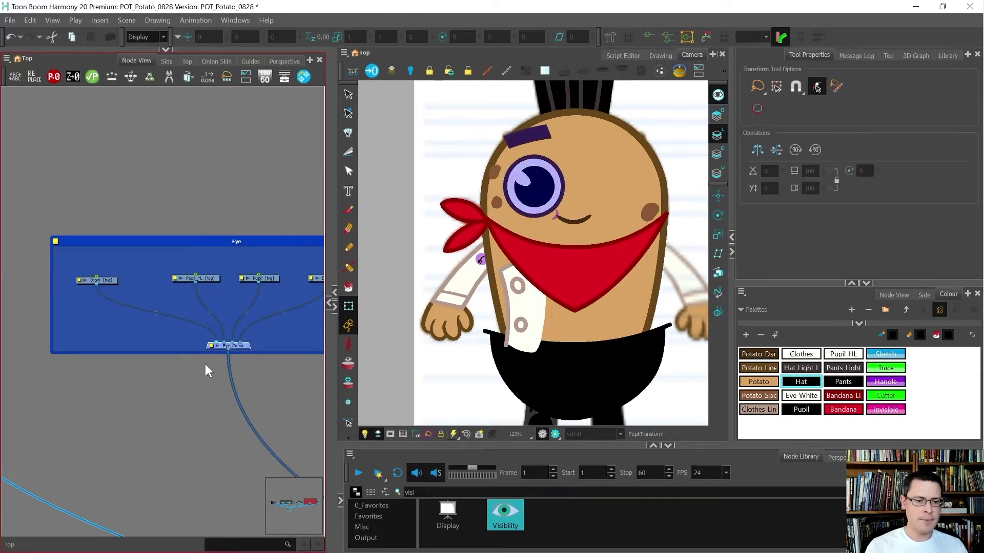
scroll(113, 331, "down", 4)
scroll(126, 337, "down", 2)
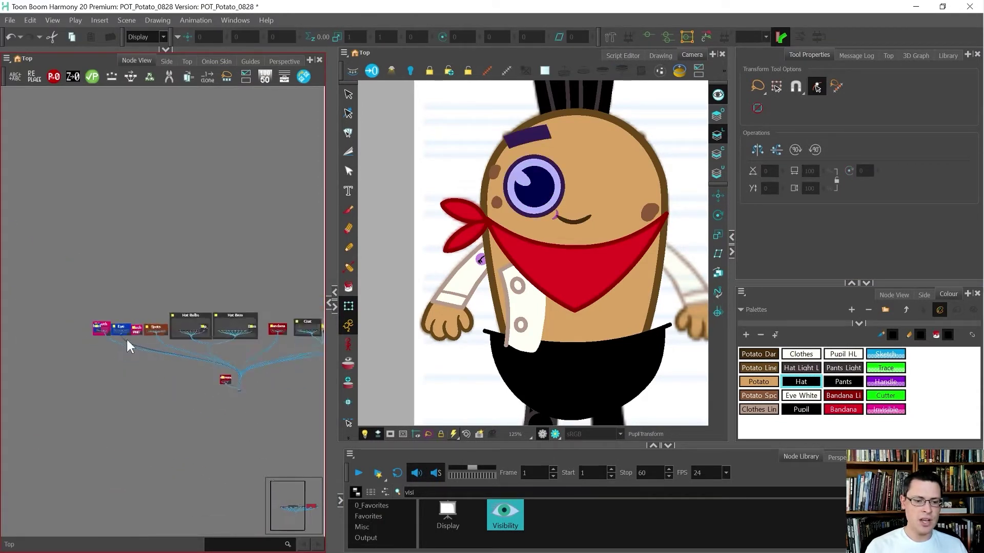
Enter the Arm group, examine its Hand, Forearm and Upper Arm node structures, and return to the top level.
scroll(308, 333, "up", 6)
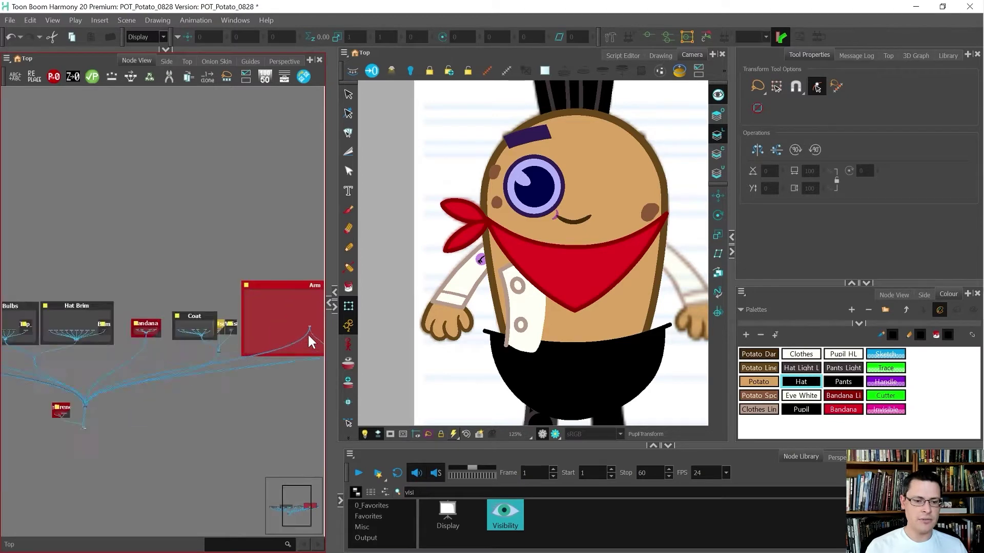
left_click(319, 303)
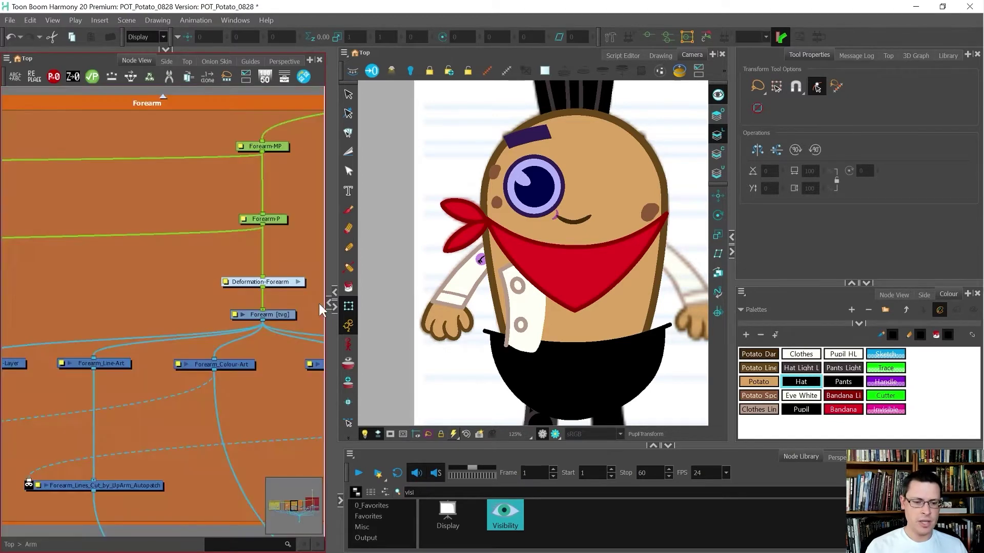
scroll(130, 317, "down", 2)
scroll(130, 316, "up", 5)
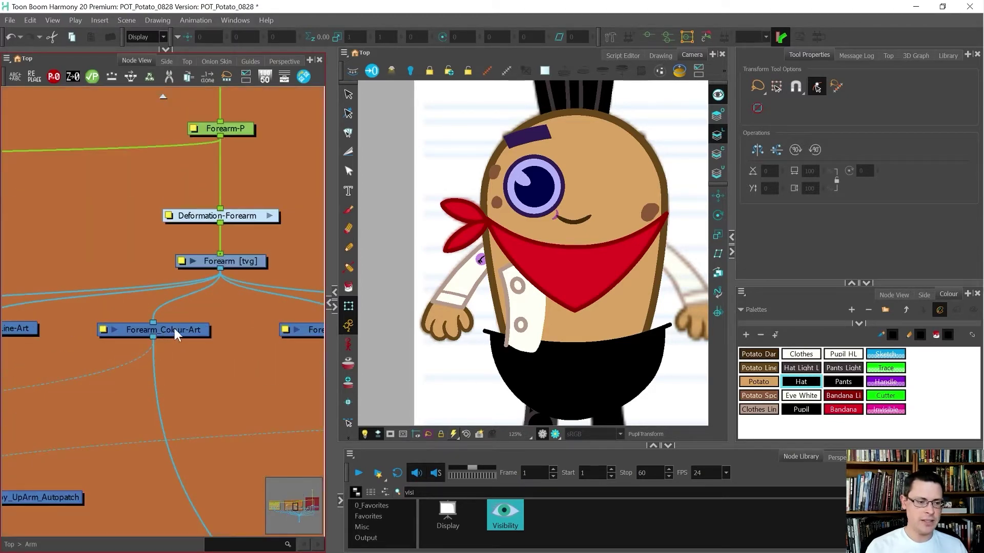
scroll(154, 331, "down", 2)
left_click_drag(314, 334, 125, 329)
scroll(125, 329, "down", 6)
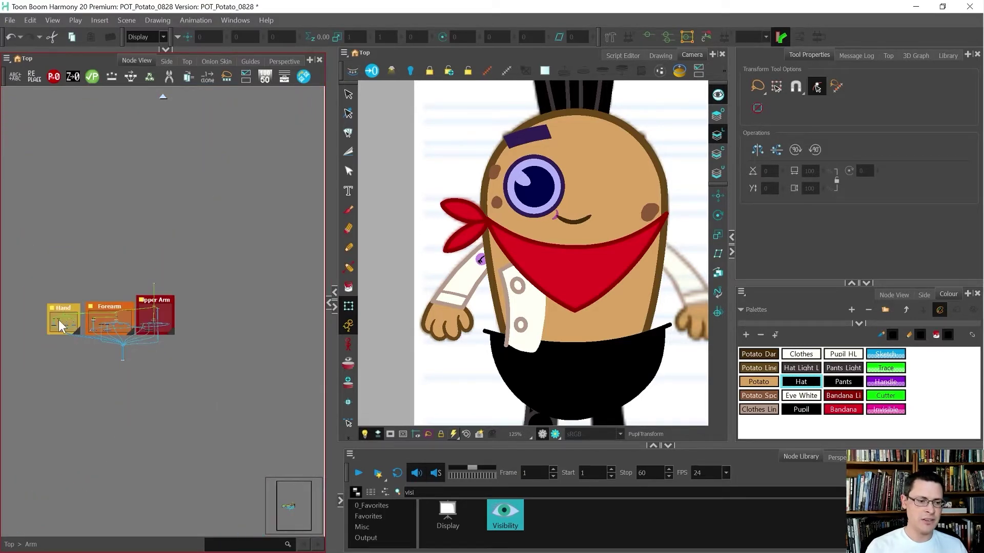
scroll(86, 324, "up", 6)
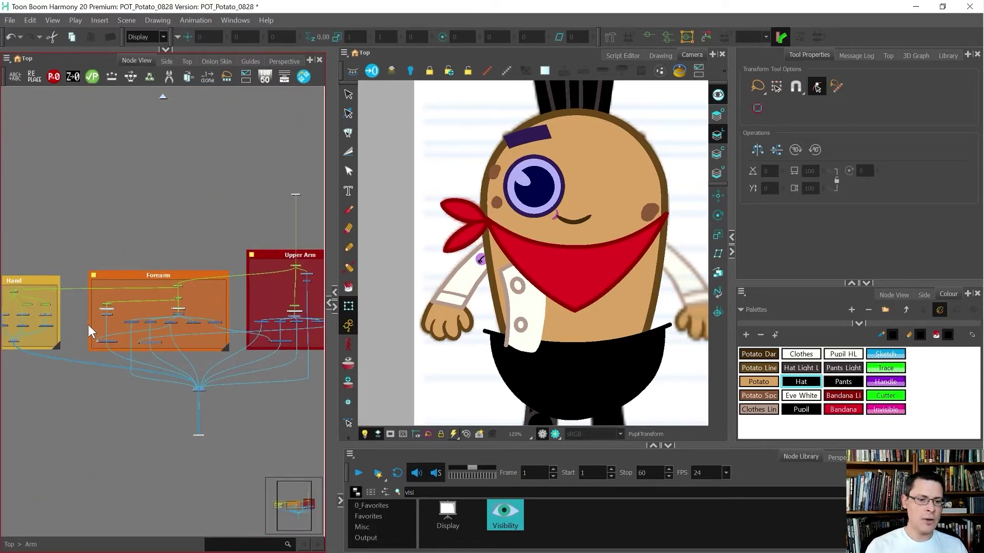
scroll(88, 324, "down", 1)
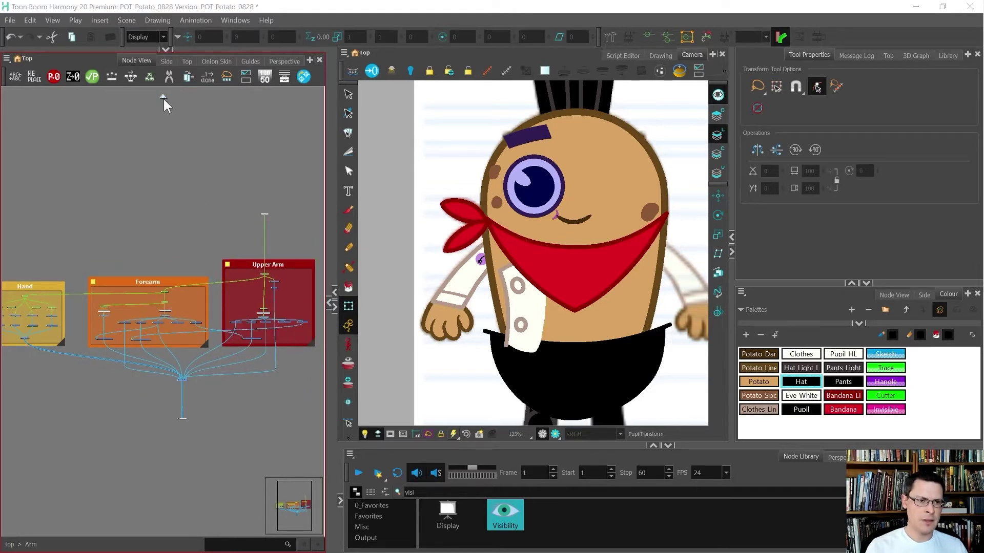
key("ctrl+shift+Return")
Find the isolated group near the Leg backdrop, examine the layer nodes and composite inside it, and return to the top level.
scroll(149, 263, "down", 3)
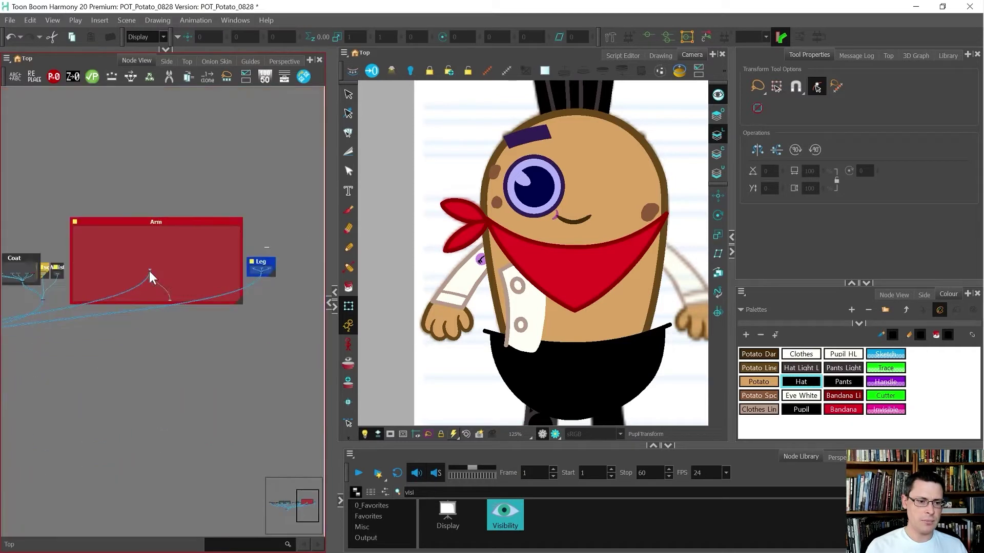
scroll(170, 290, "up", 2)
scroll(231, 264, "down", 2)
scroll(264, 249, "up", 2)
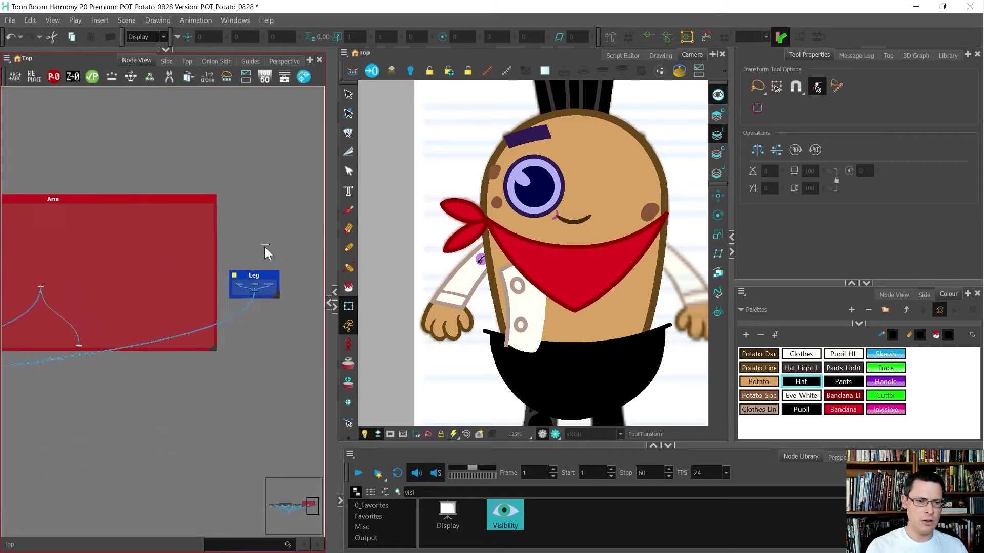
scroll(284, 235, "up", 4)
scroll(228, 244, "up", 3)
left_click(224, 252)
left_click_drag(185, 294, 137, 339)
left_click(192, 315)
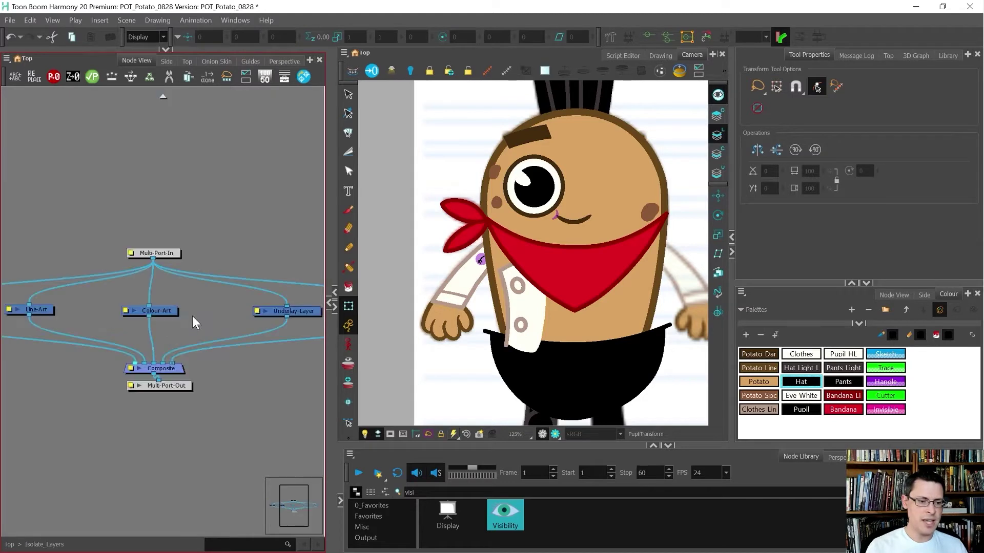
scroll(189, 307, "down", 2)
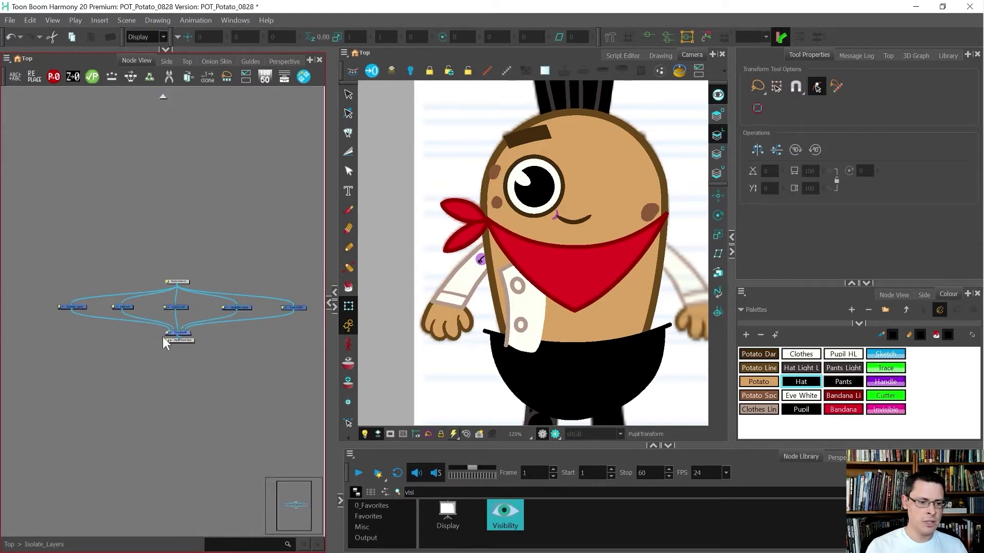
scroll(164, 340, "up", 2)
left_click(166, 101)
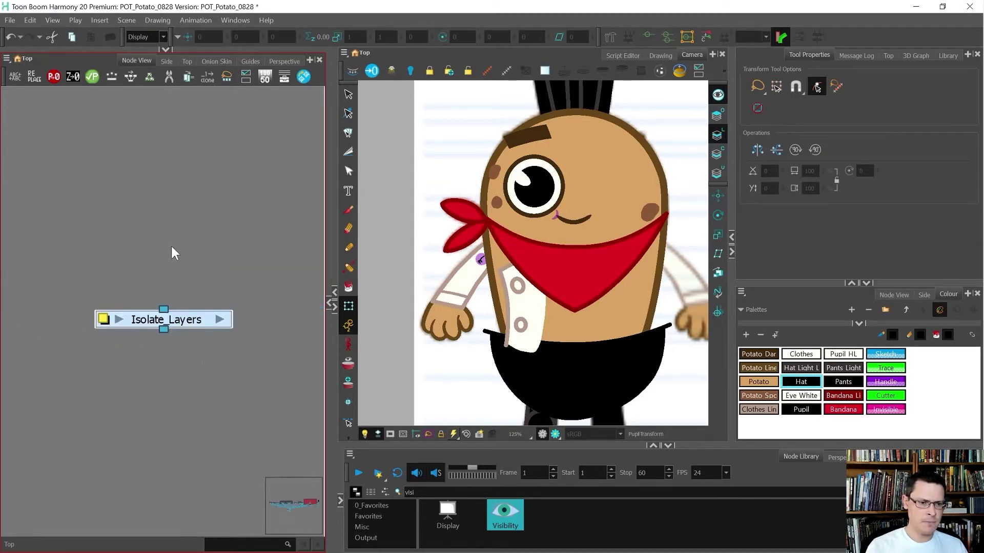
Duplicate the Isolate_Layers group and place the copy beside the original.
key("ctrl+c")
scroll(103, 343, "down", 2)
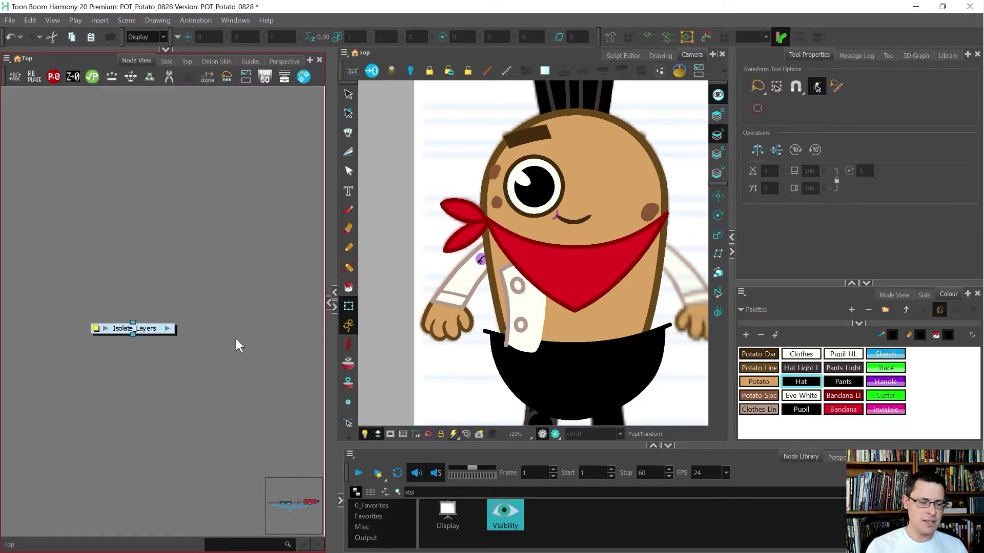
key("ctrl+v")
scroll(169, 361, "down", 2)
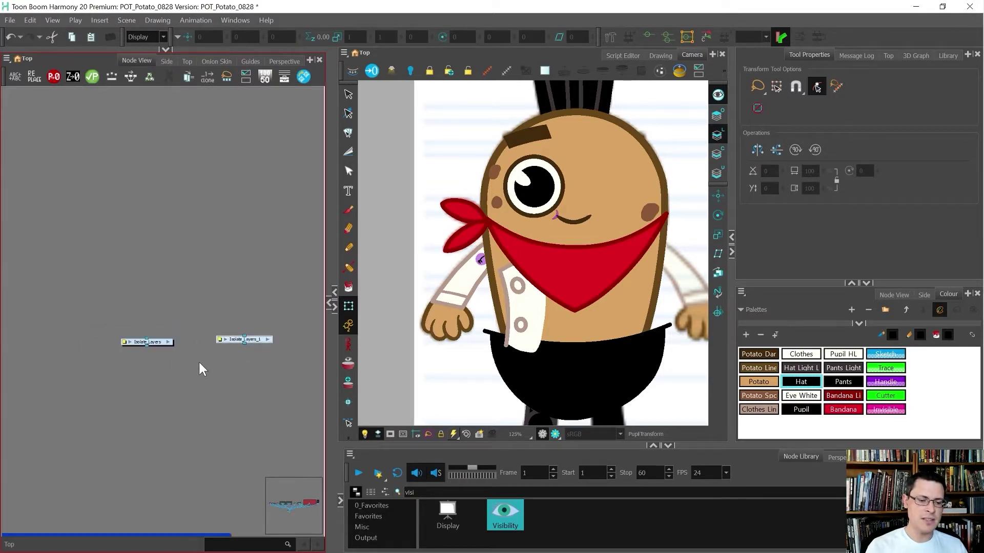
Check the properties and inner nodes of the copied Isolate_Layers group, return to the top level, and decline the save reminder.
scroll(213, 351, "up", 3)
double_click(228, 343)
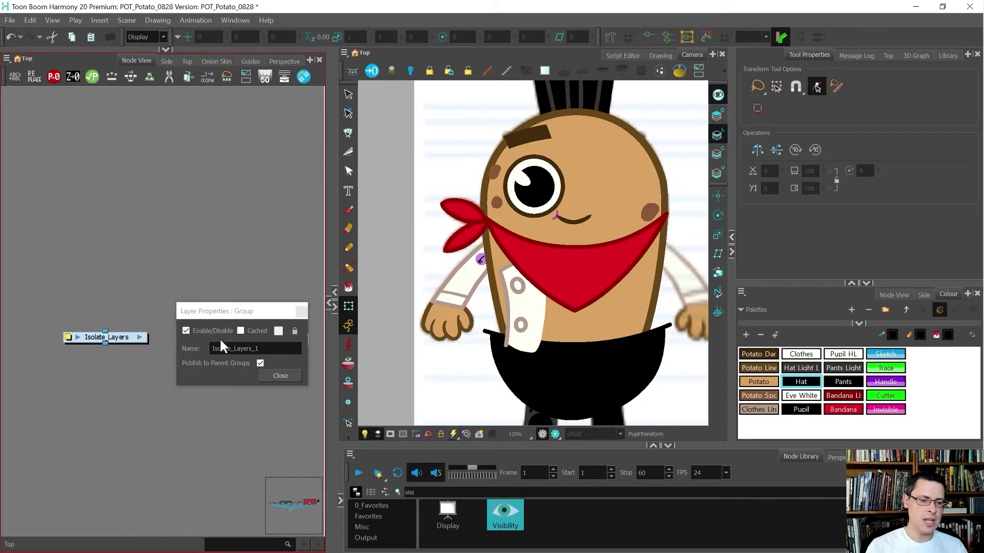
left_click(279, 376)
left_click(299, 339)
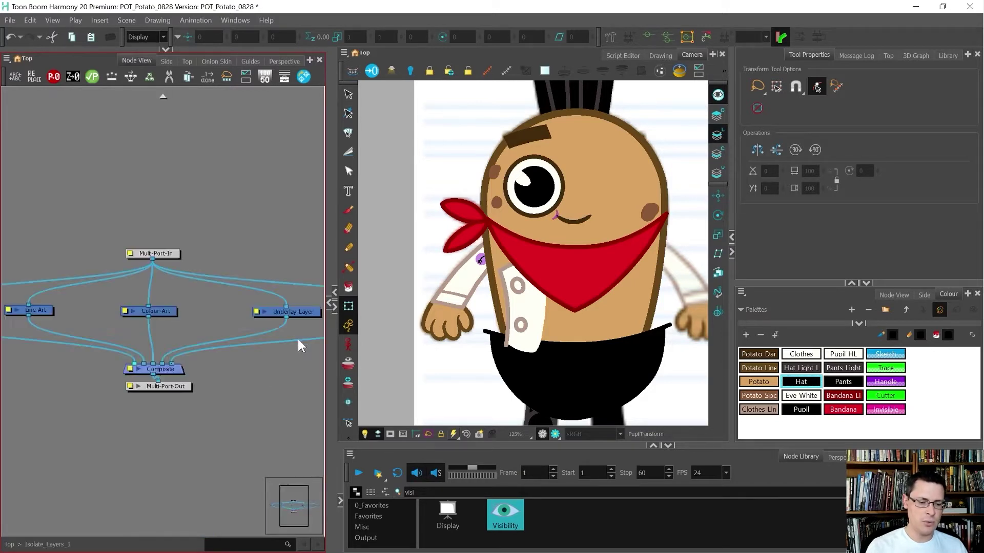
left_click(163, 97)
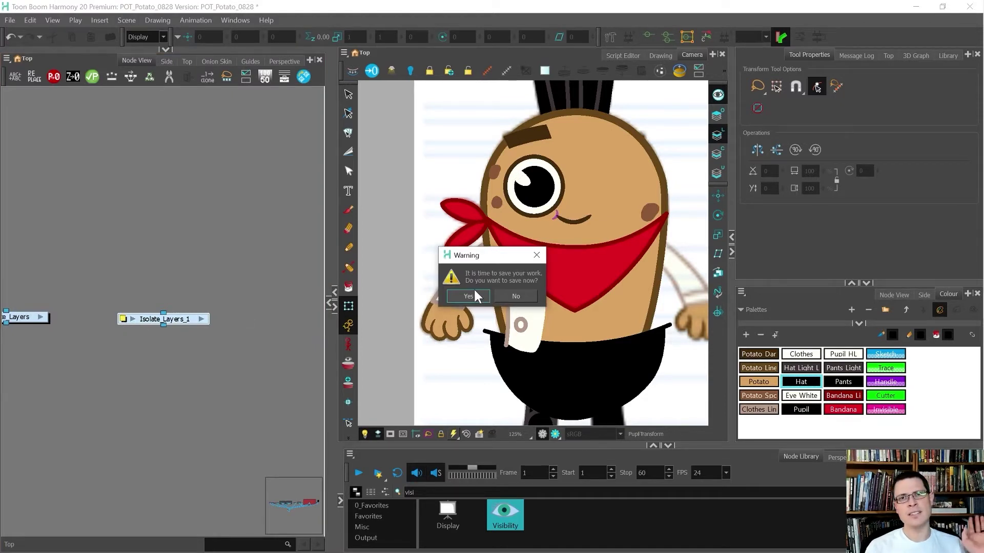
left_click(517, 296)
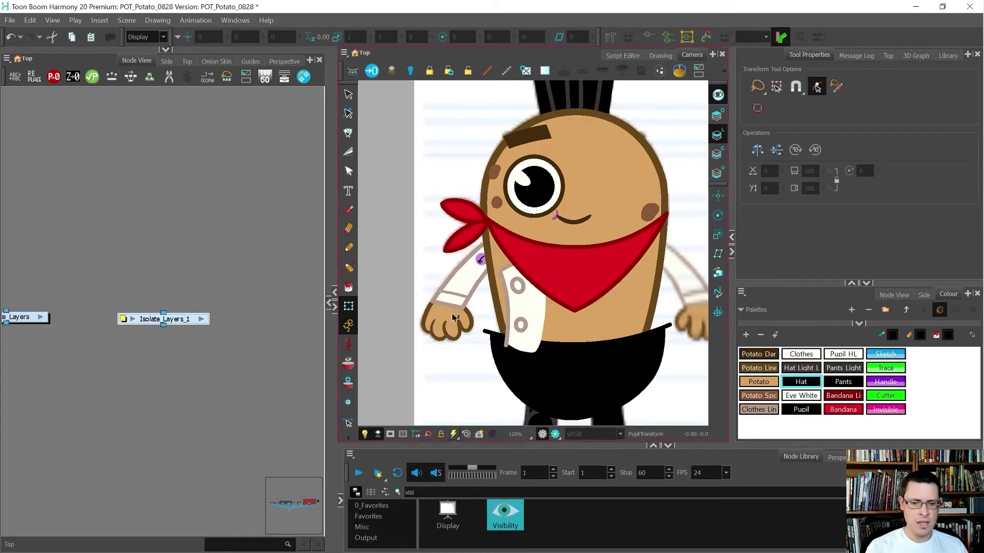
Rename the copied group as Abbreviated_Isolate_Layers.
left_click(124, 320)
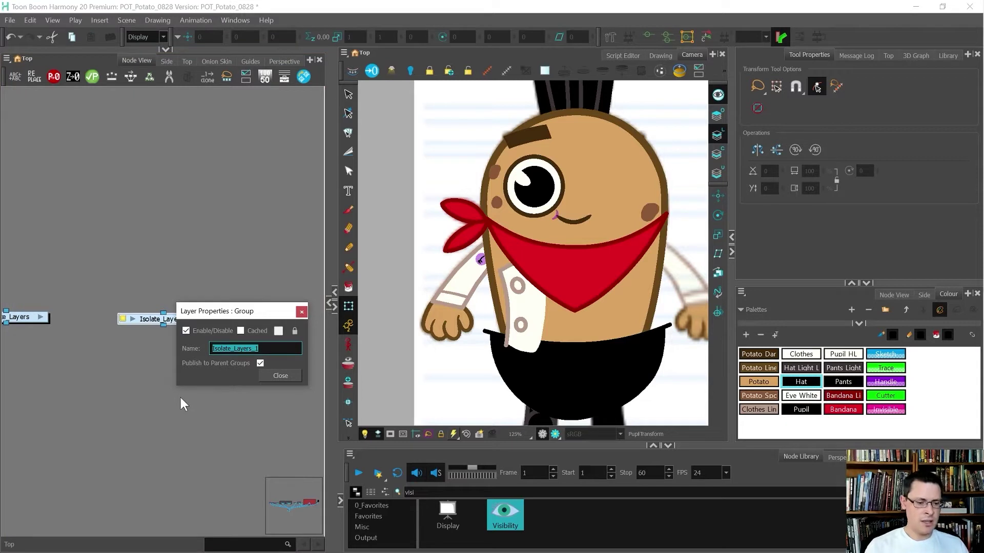
type("L")
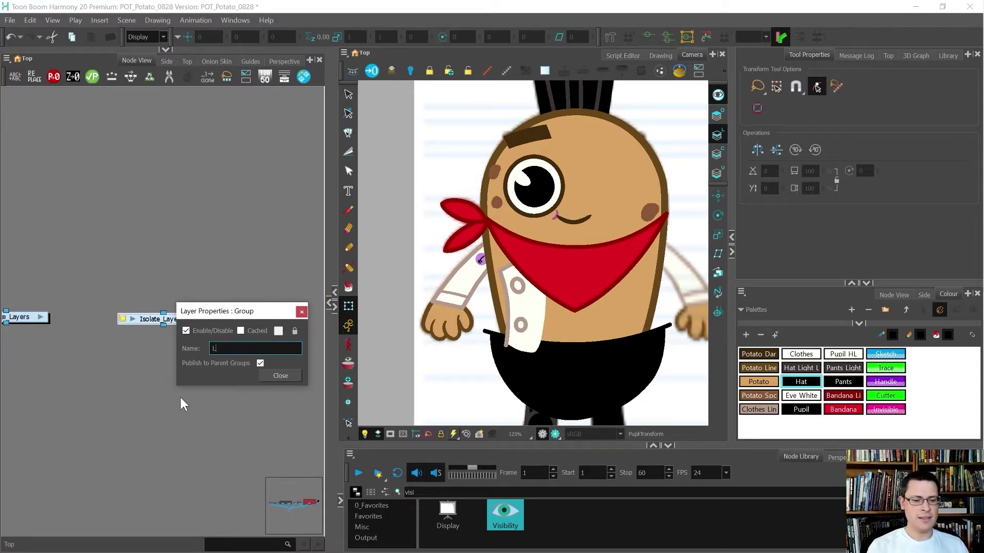
type("Abbre")
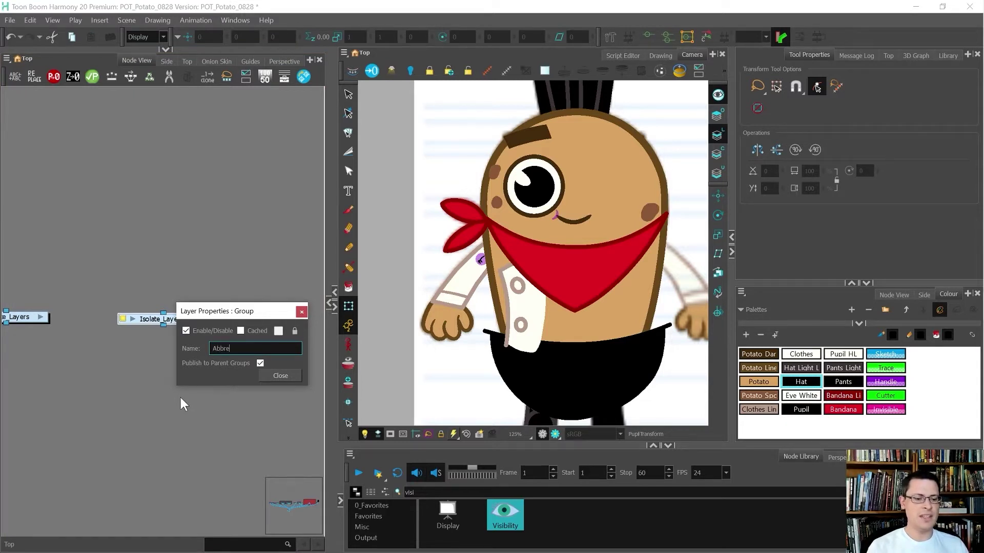
type("viated_")
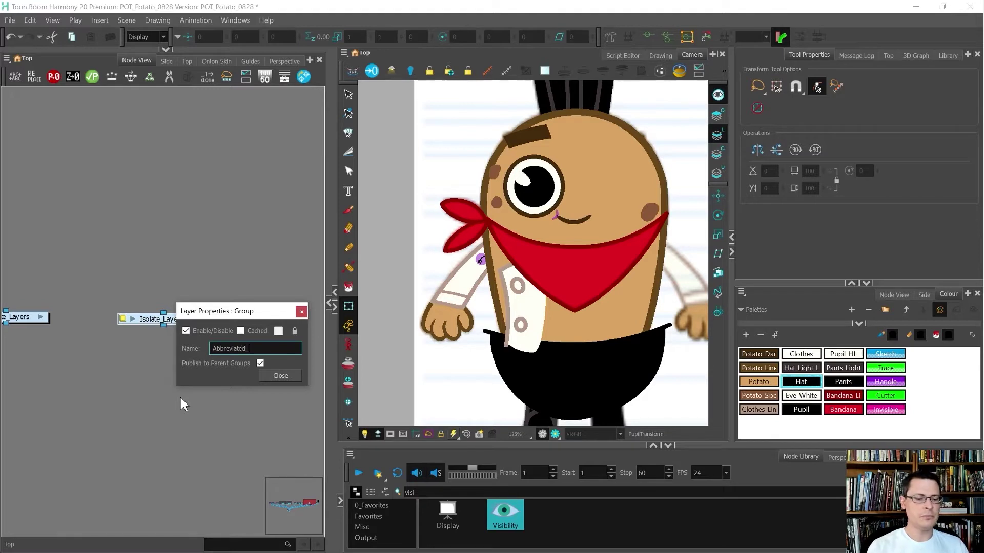
type("I")
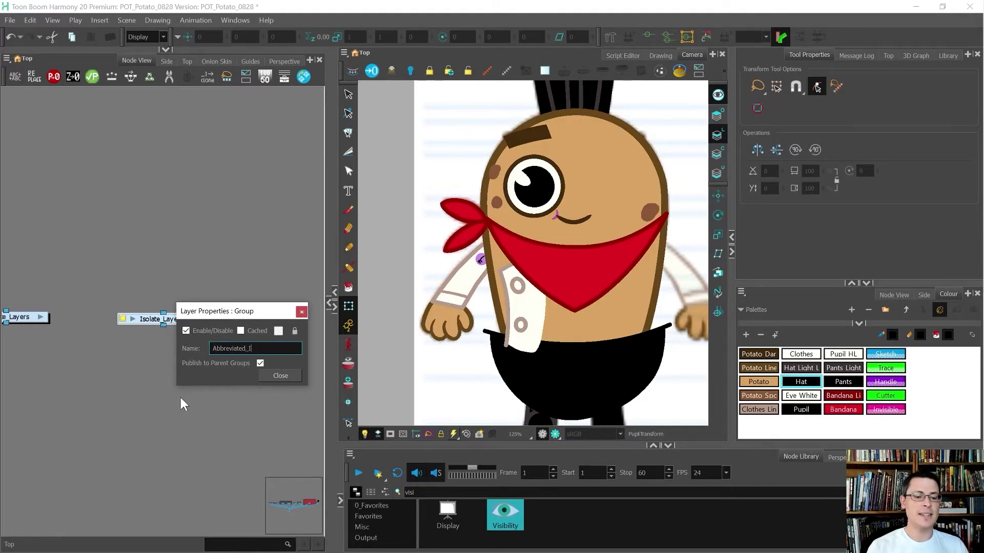
type("solate_Layers")
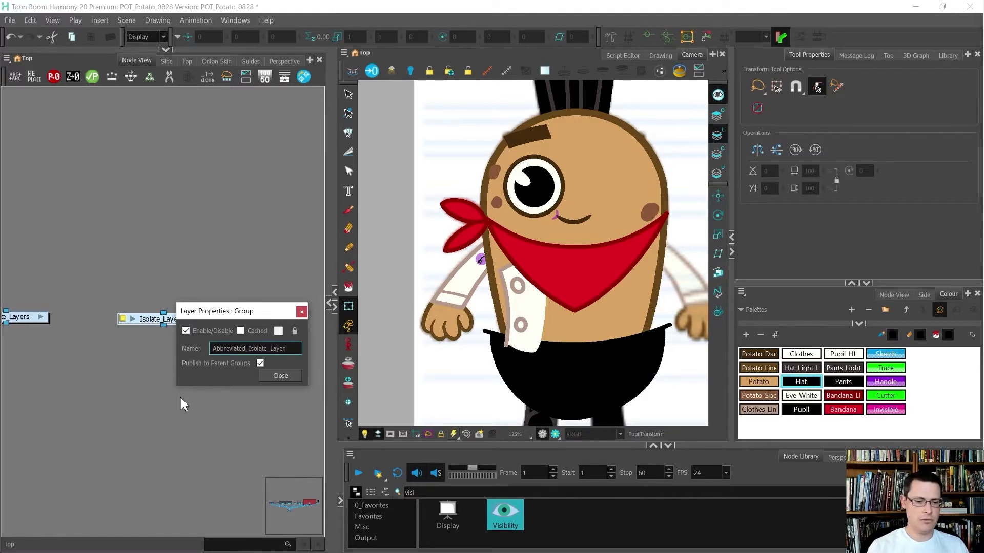
key("Return")
left_click(279, 375)
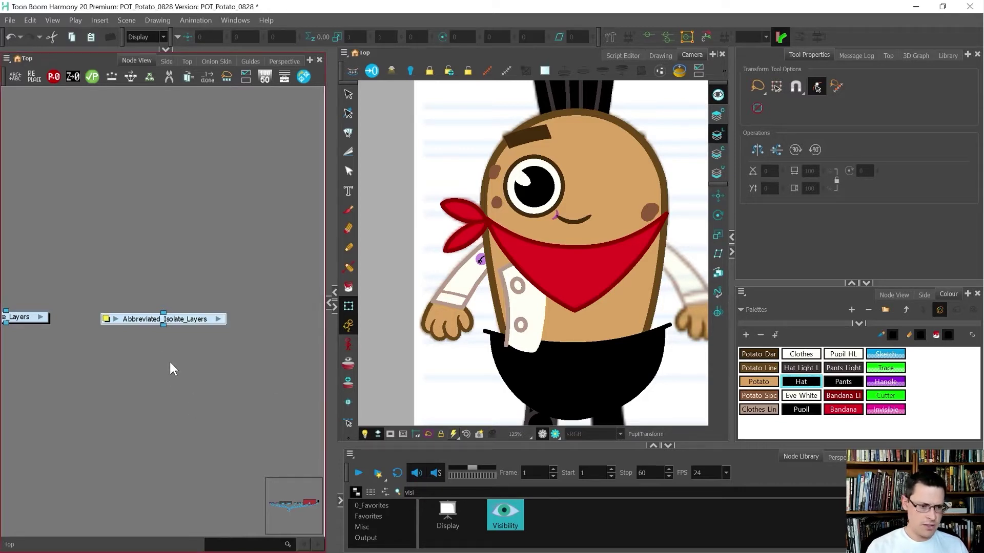
double_click(107, 319)
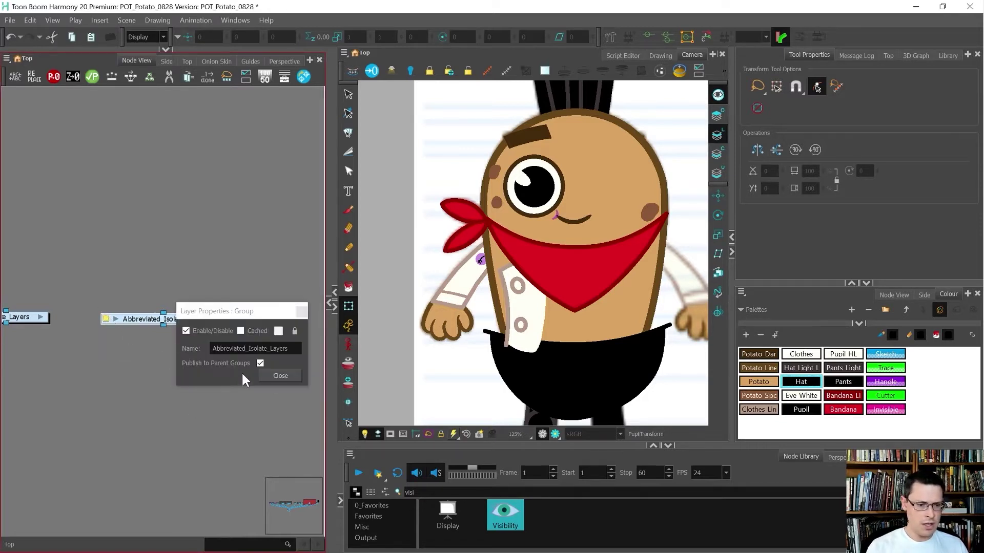
left_click(277, 377)
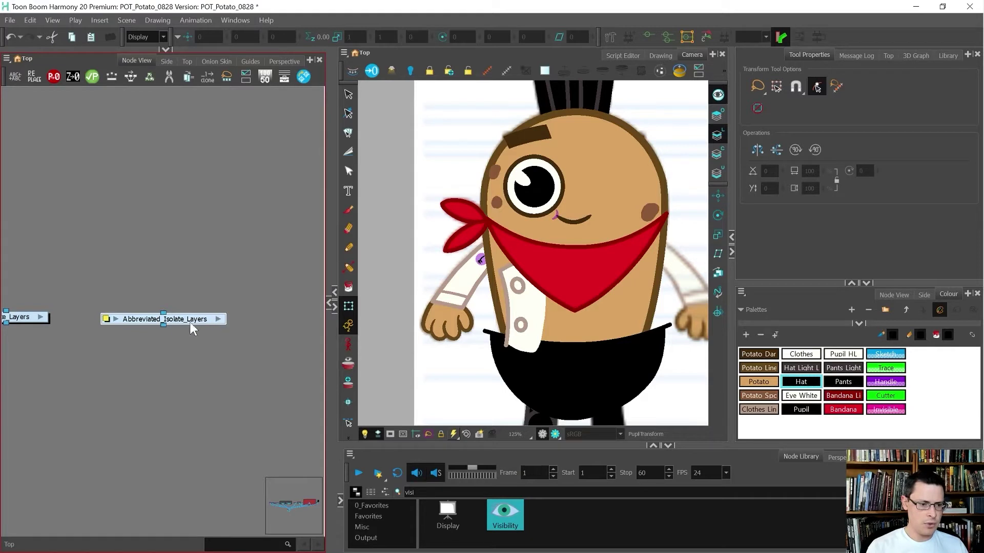
Enter the Abbreviated_Isolate_Layers group and rename its Overlay-Layer node as OL.
left_click(217, 319)
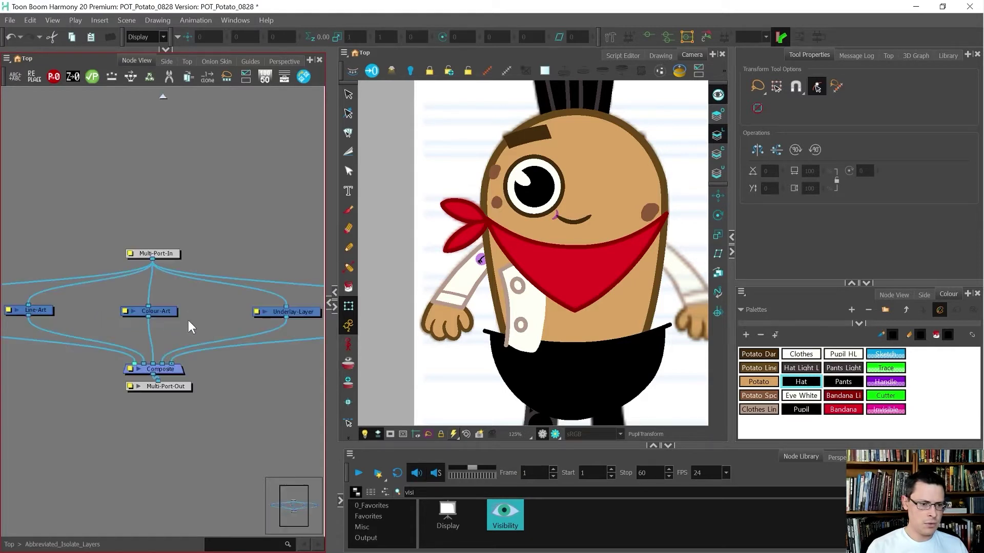
scroll(43, 313, "up", 3)
double_click(79, 321)
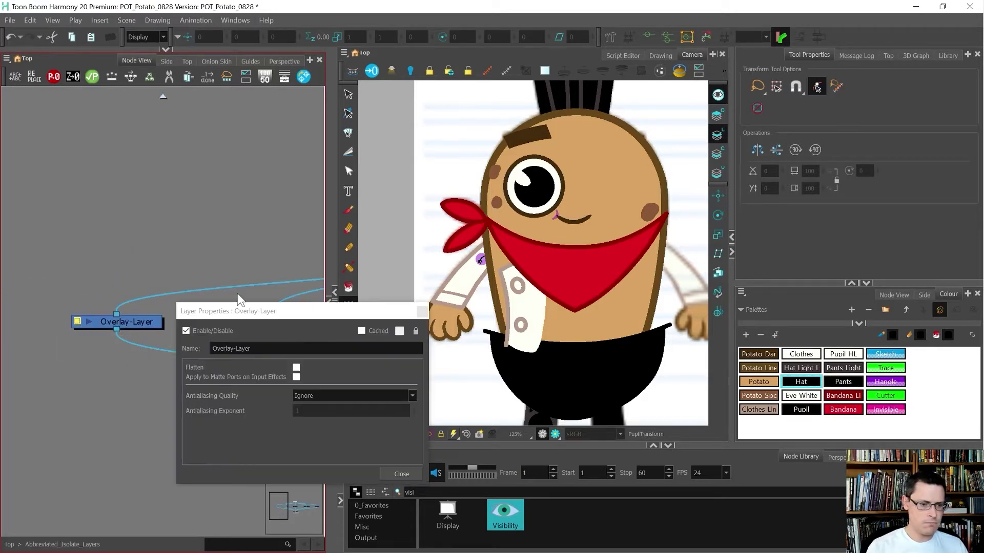
triple_click(267, 344)
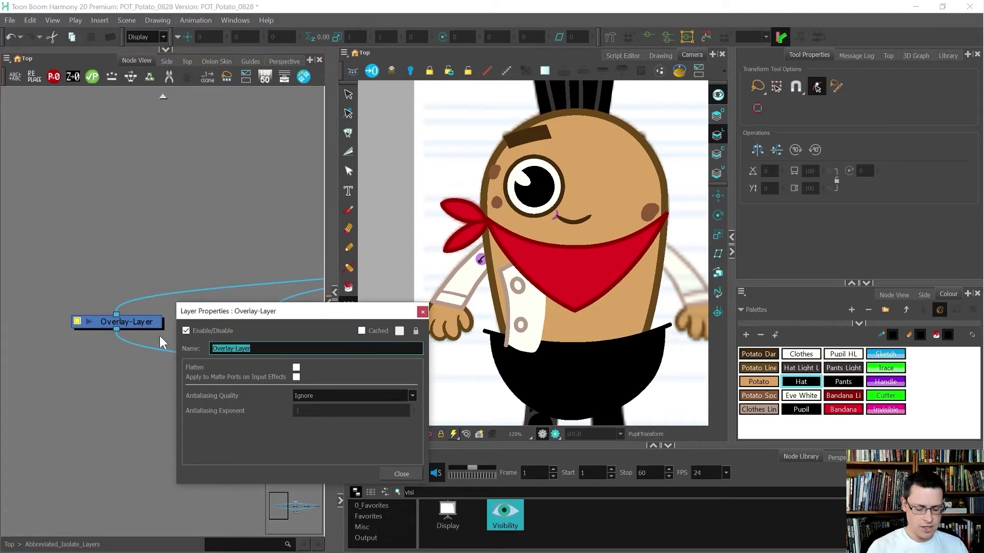
type("OL")
key("Return")
scroll(159, 336, "down", 4)
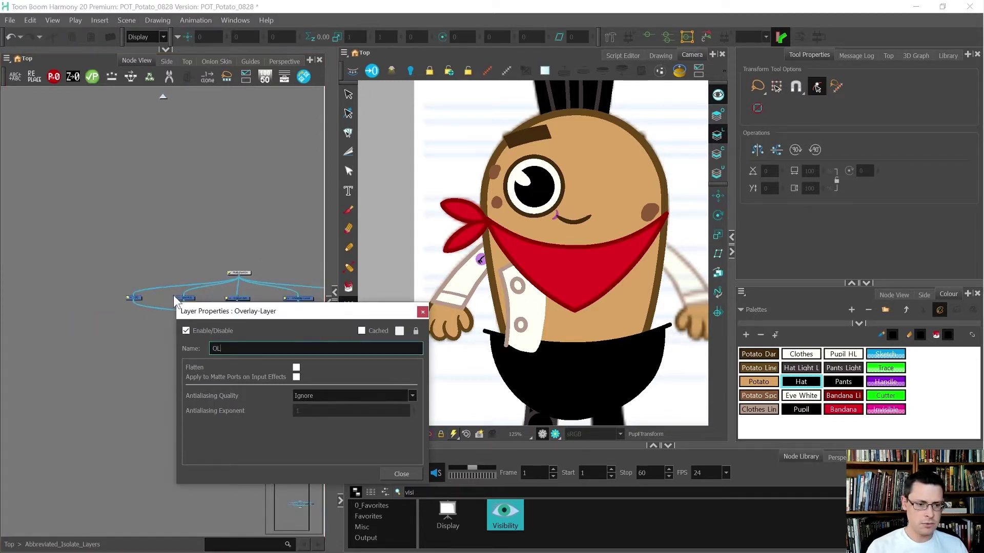
left_click(423, 312)
Show the Layer Properties view beside the node network and widen that area of the workspace.
left_click(331, 307)
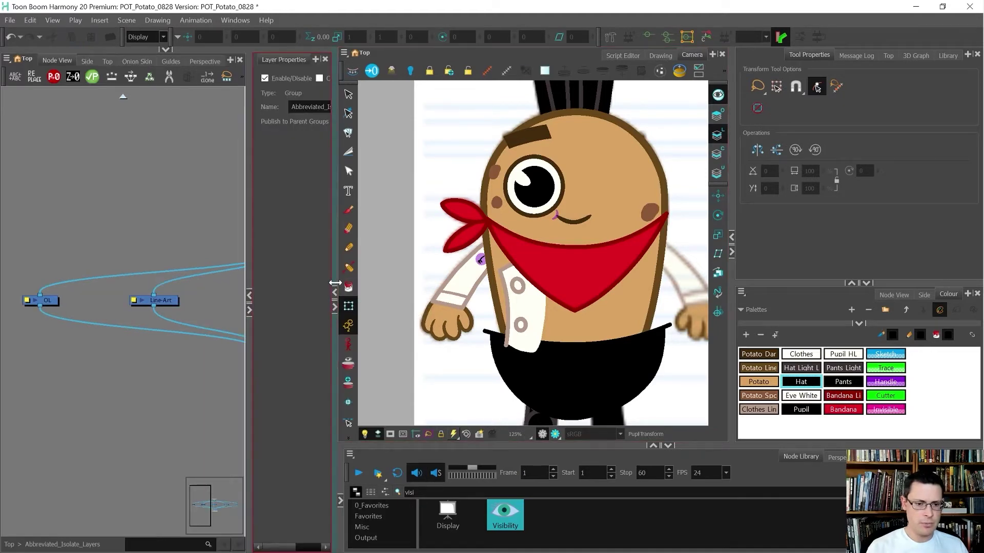
left_click_drag(334, 262, 490, 262)
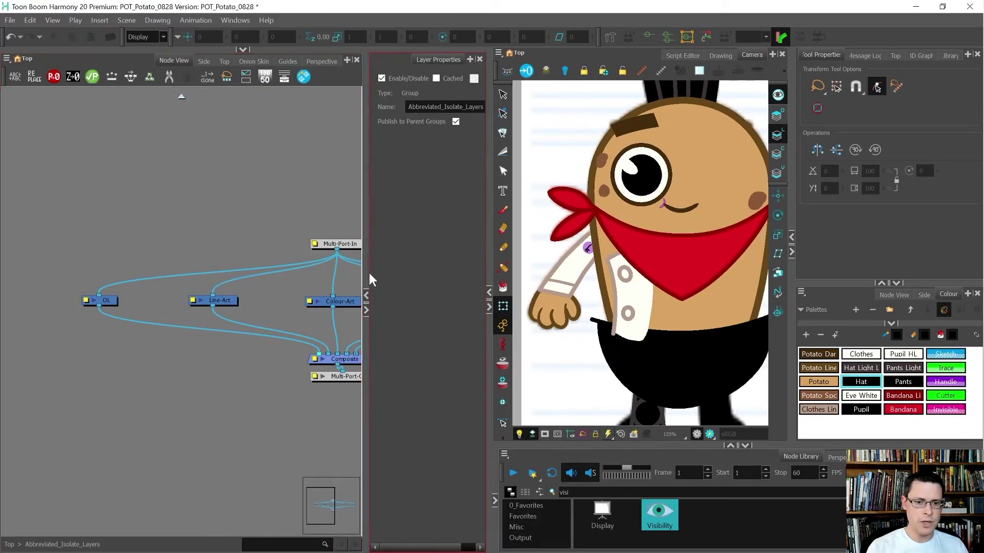
Rename the Line-Art node as LA.
left_click(224, 302)
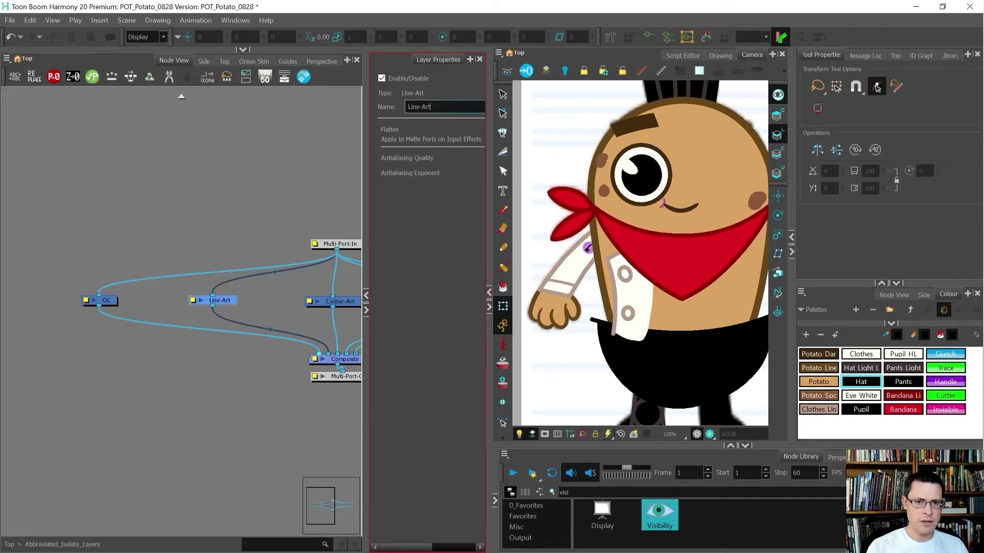
left_click_drag(435, 107, 379, 93)
type("LA")
key("Return")
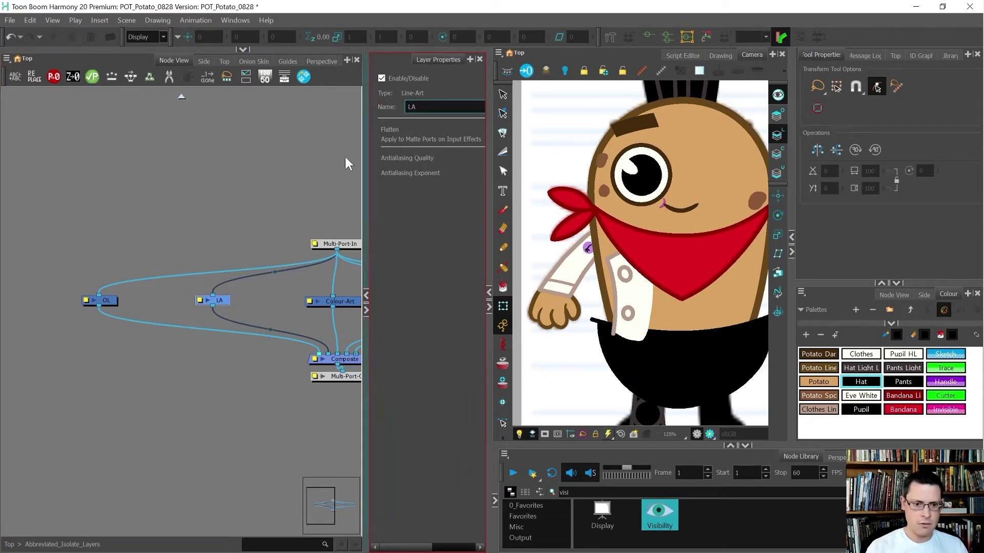
Rename the Colour-Art node as CA.
double_click(338, 302)
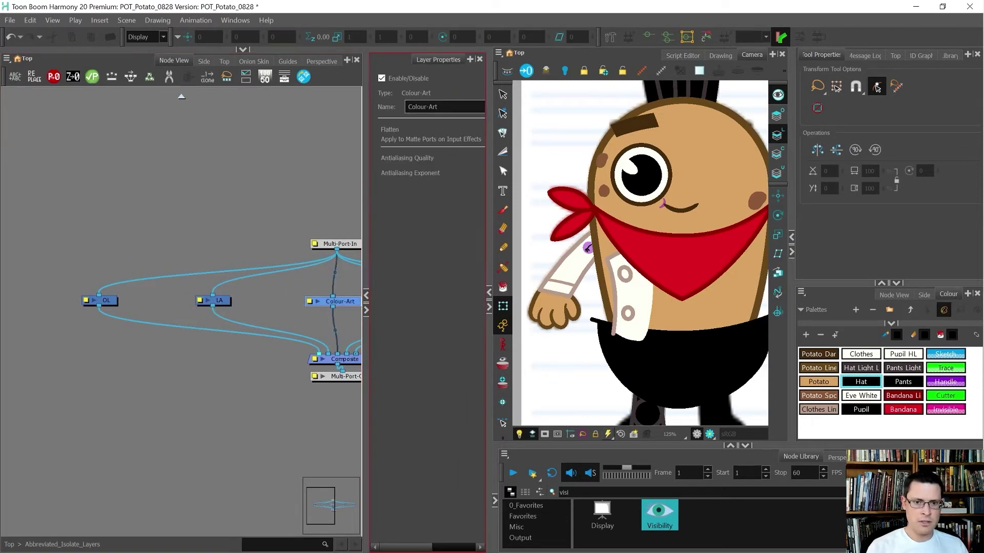
left_click_drag(428, 106, 402, 107)
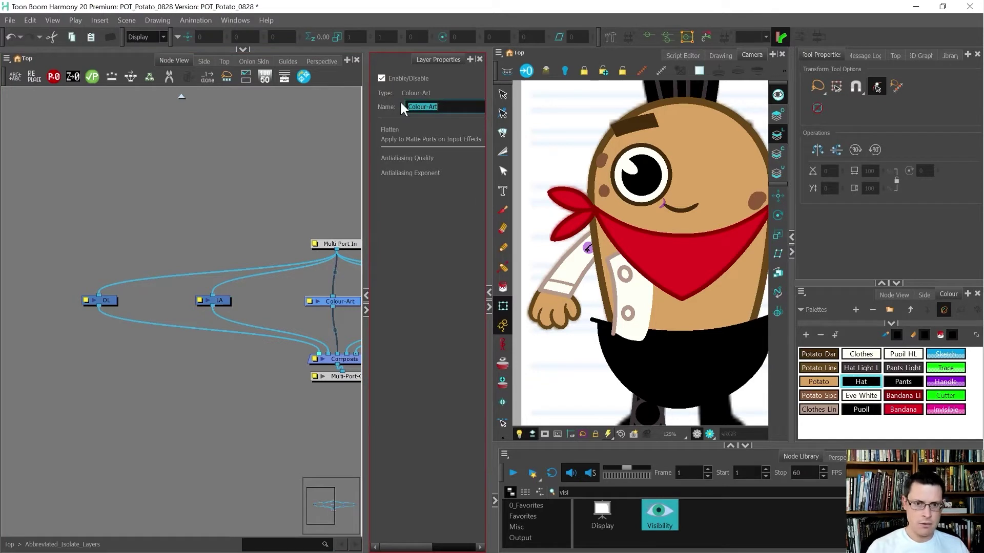
type("CA")
key("Return")
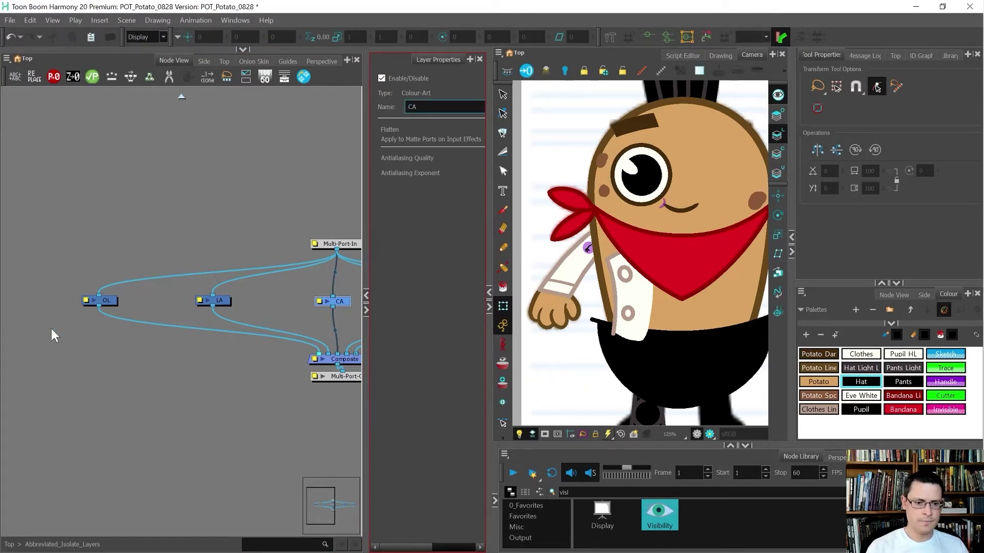
Rename the Underlay-Layer node as UL and deselect it.
scroll(52, 336, "down", 3)
scroll(332, 313, "up", 3)
double_click(295, 315)
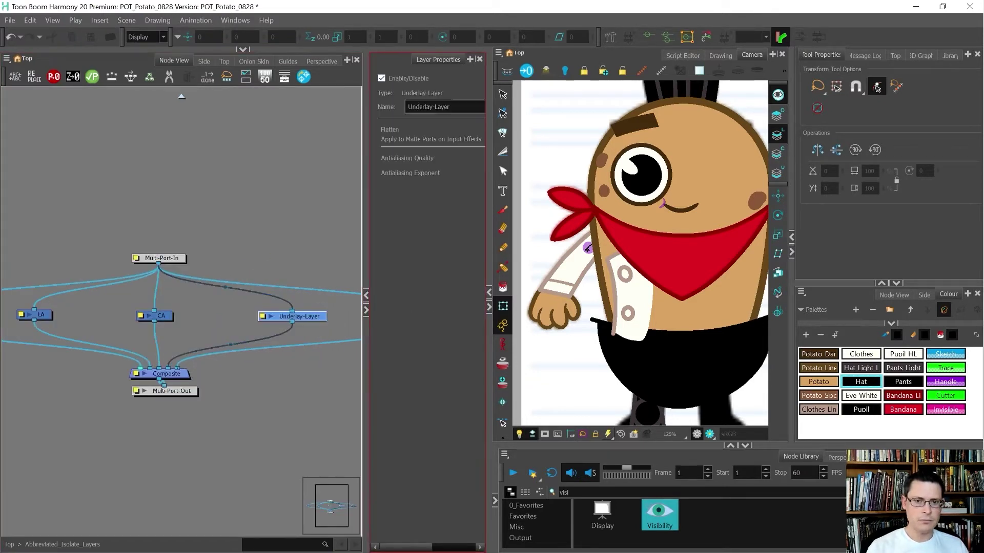
type("UL")
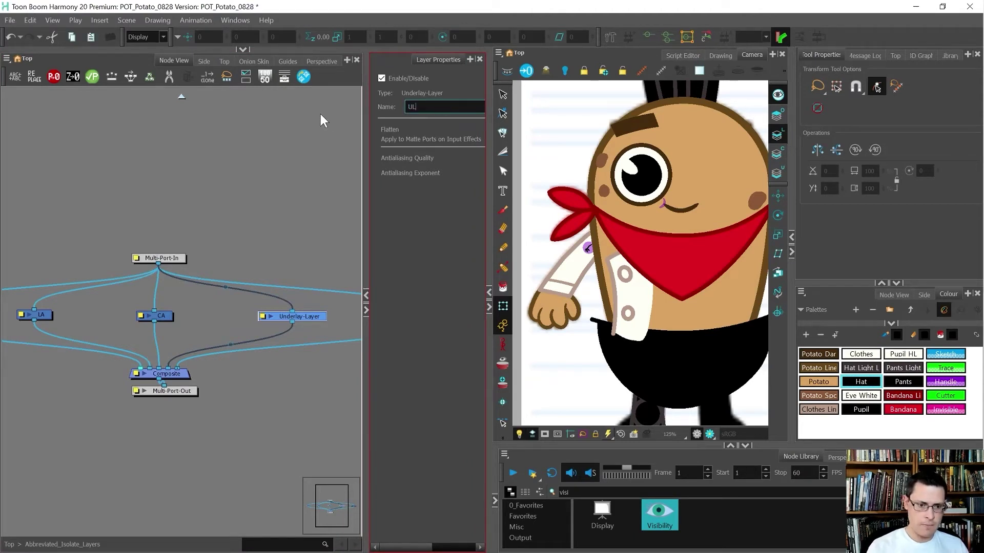
left_click(233, 282)
Rename the Auto-Patch node as AP and deselect it.
scroll(212, 315, "down", 3)
scroll(345, 307, "up", 3)
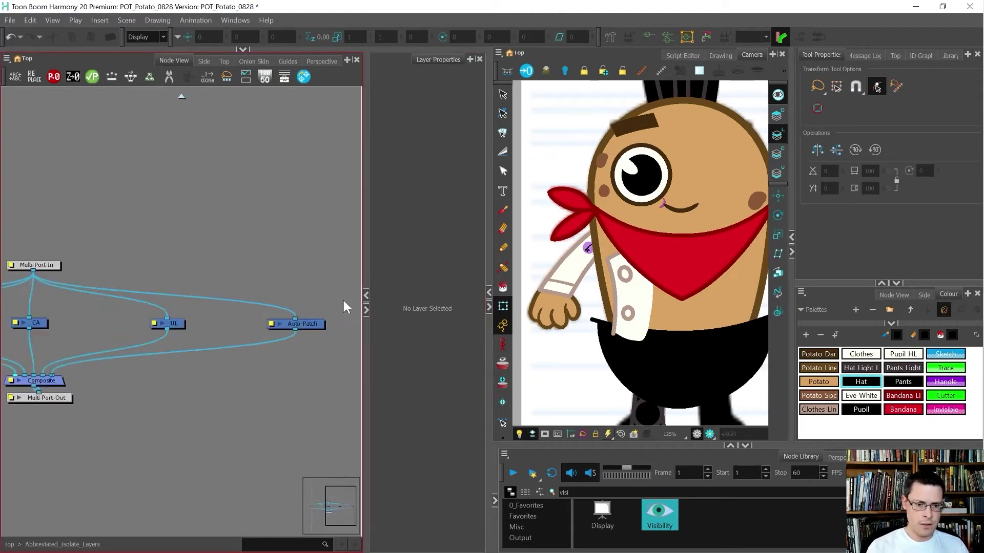
double_click(303, 324)
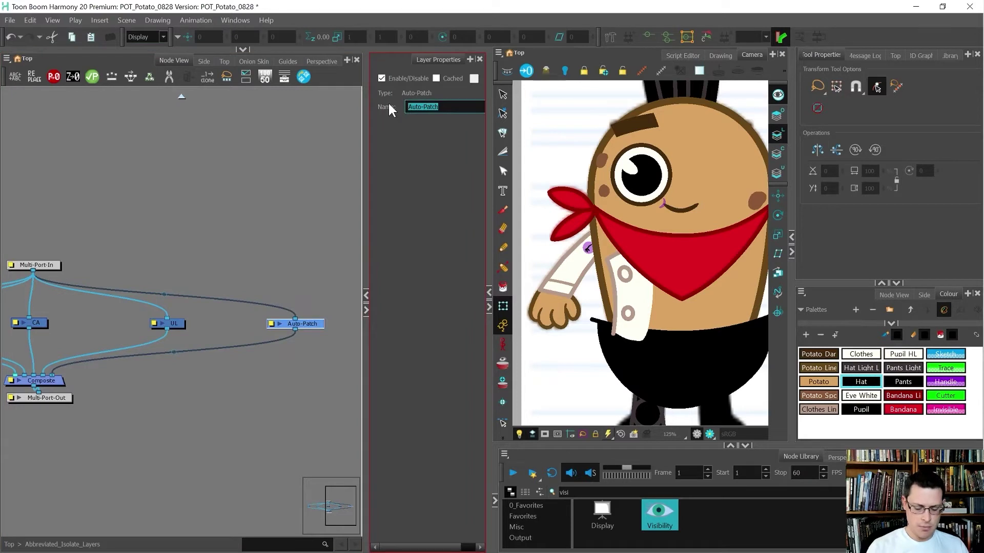
type("AP")
key("Return")
left_click(265, 285)
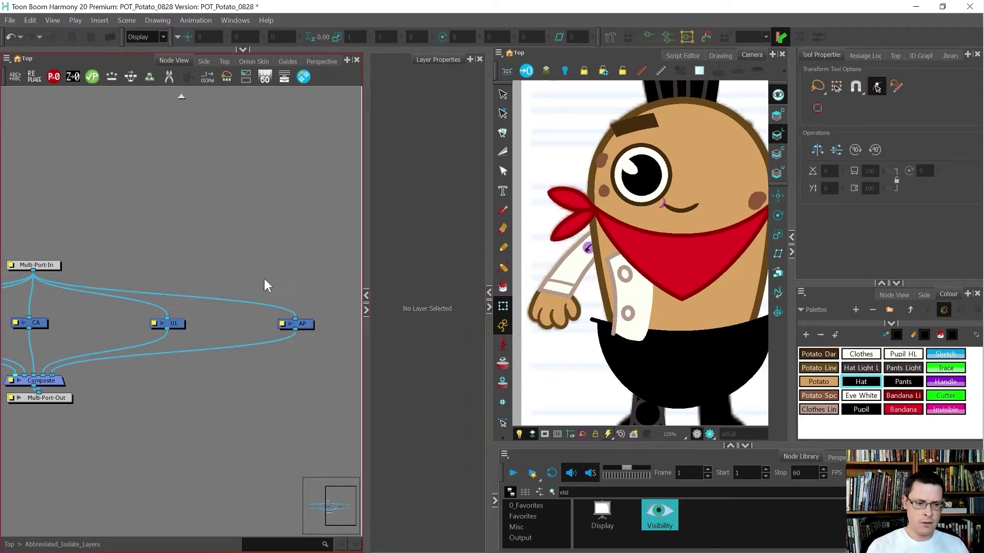
Shift the OL, LA, CA and UL nodes towards AP so the five layer nodes sit evenly spaced in a row.
scroll(277, 281, "down", 3)
scroll(41, 302, "up", 2)
left_click_drag(48, 268, 58, 315)
scroll(30, 316, "up", 1)
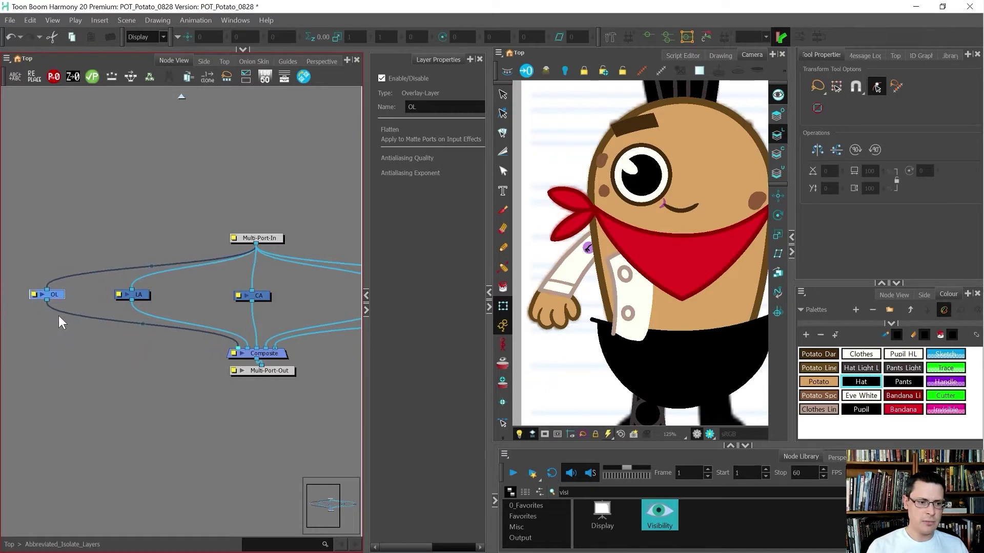
left_click_drag(37, 271, 187, 329)
scroll(102, 302, "down", 2)
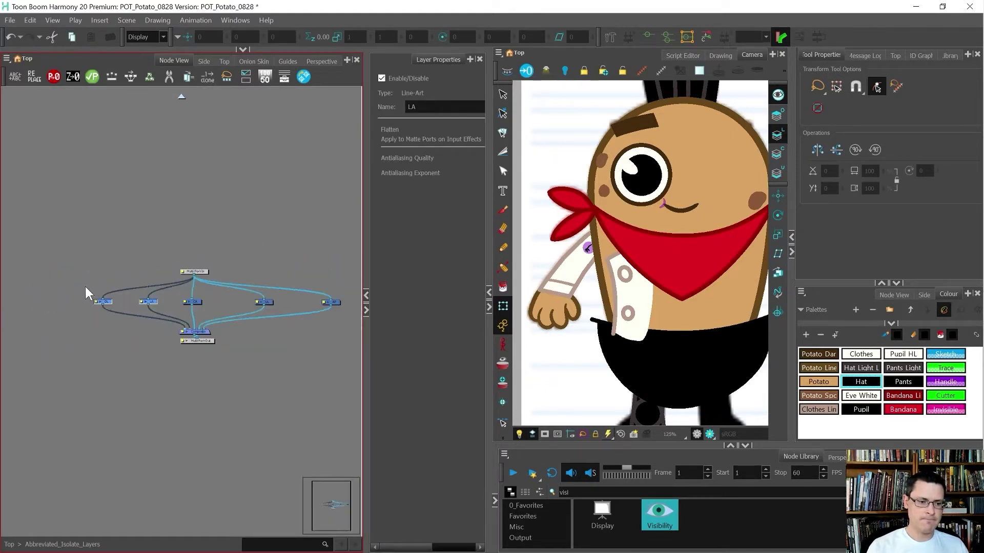
left_click_drag(77, 295, 275, 306)
scroll(230, 303, "up", 2)
scroll(75, 296, "down", 1)
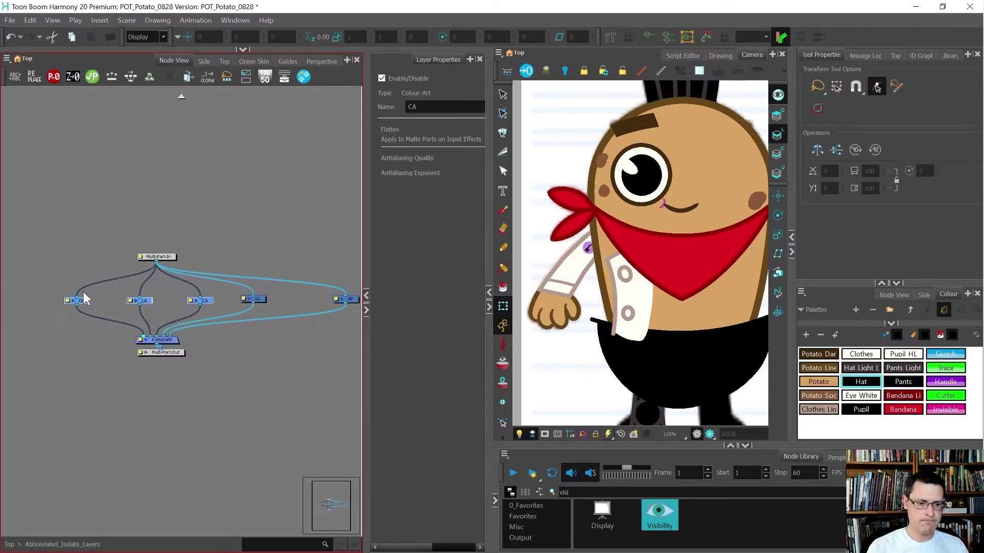
left_click_drag(55, 287, 263, 313)
left_click_drag(263, 313, 295, 314)
Move Multi-Port-In and the five layer nodes together up and away from the Composite node.
left_click_drag(50, 229, 272, 287)
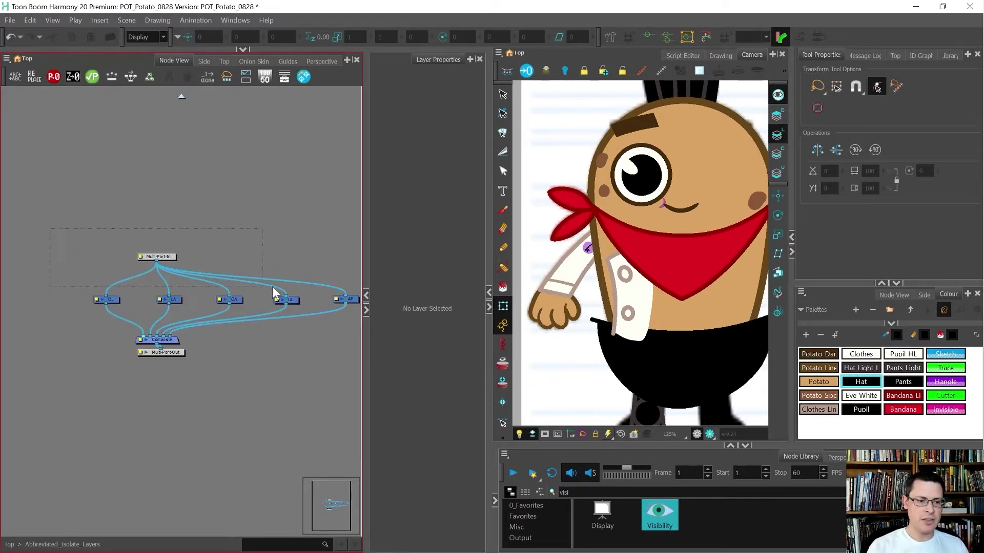
left_click_drag(350, 300, 181, 312)
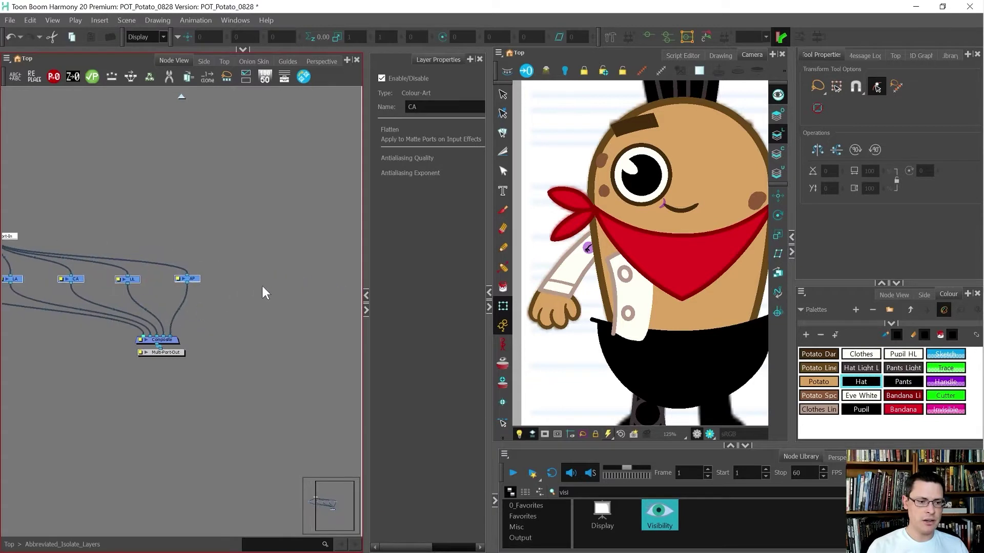
scroll(262, 284, "down", 2)
scroll(131, 289, "up", 1)
Cut all cables linking the five layer nodes to the Composite and Multi-Port-In nodes.
left_click(123, 313)
key("shift+x")
left_click_drag(141, 313, 273, 292)
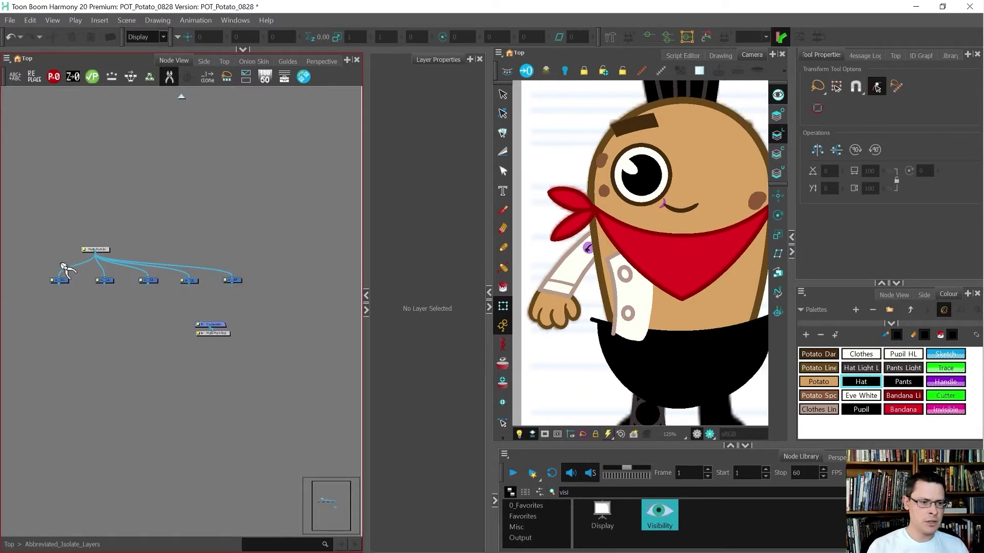
left_click_drag(60, 263, 190, 237)
left_click(169, 77)
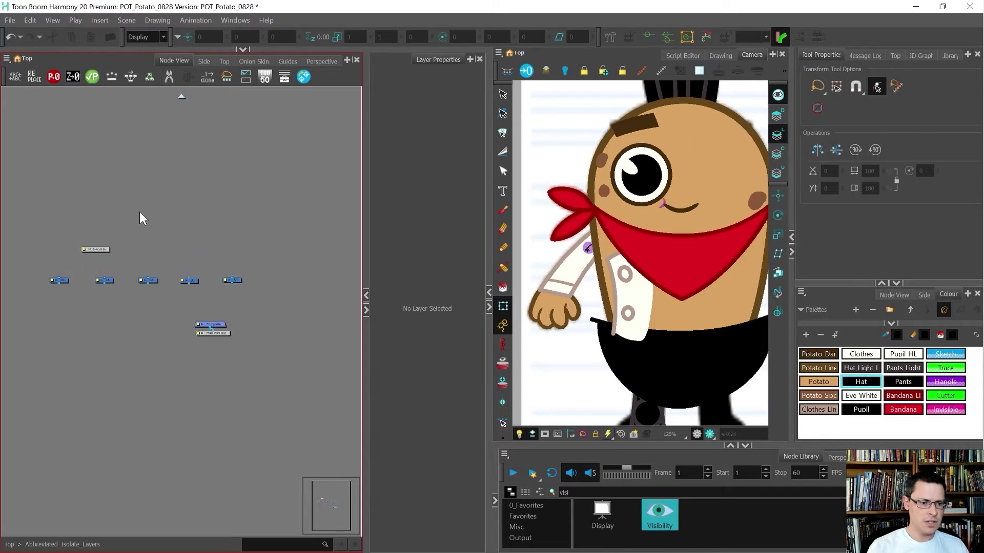
Move Multi-Port-In higher above the layer row and add a Cutter node near AP.
left_click_drag(139, 212, 72, 265)
scroll(251, 278, "up", 2)
left_click(241, 272)
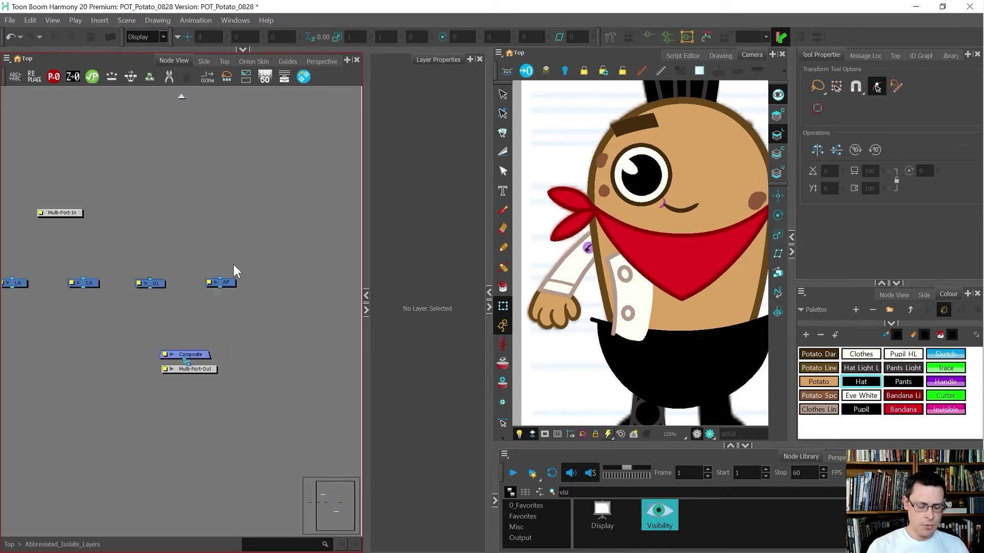
key("Tab")
type("cutter")
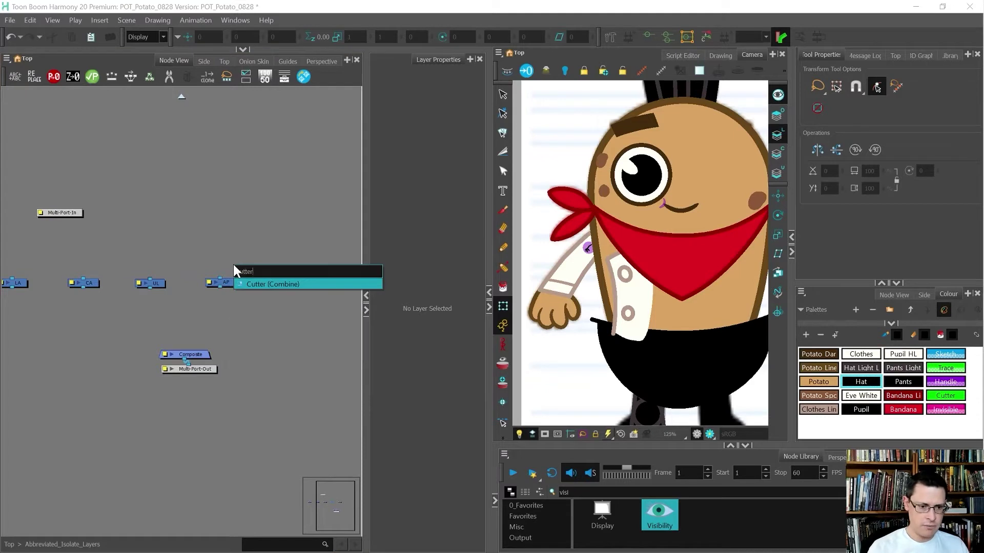
key("Return")
scroll(262, 266, "up", 4)
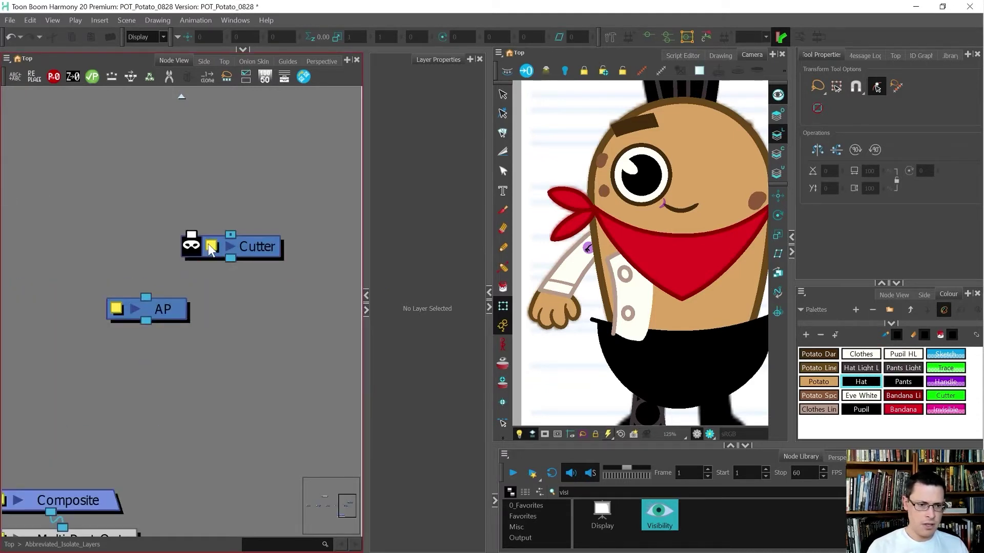
Place the Cutter node in line beside AP with some space between them and rename it as Reveal.
left_click_drag(259, 248, 323, 314)
double_click(417, 107)
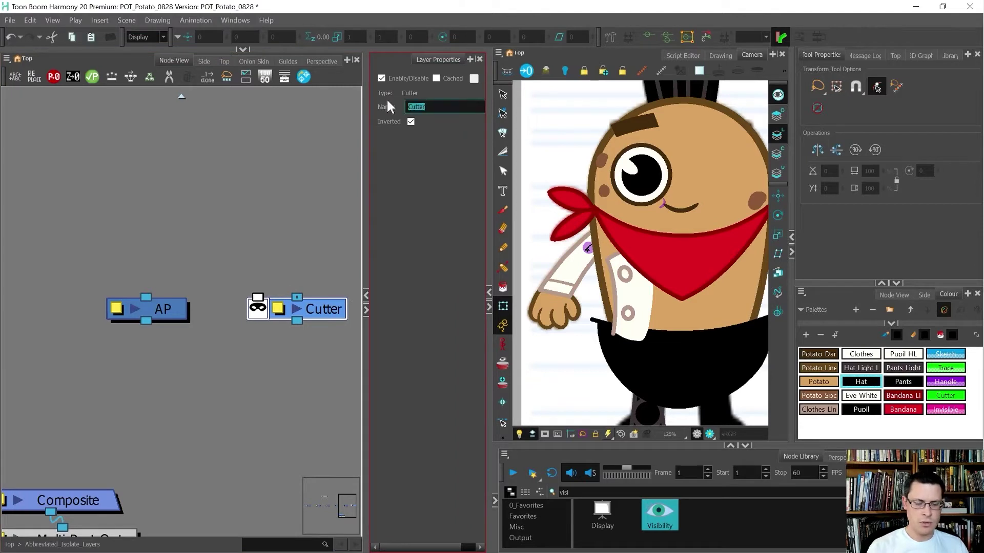
type("Reveal")
key("Return")
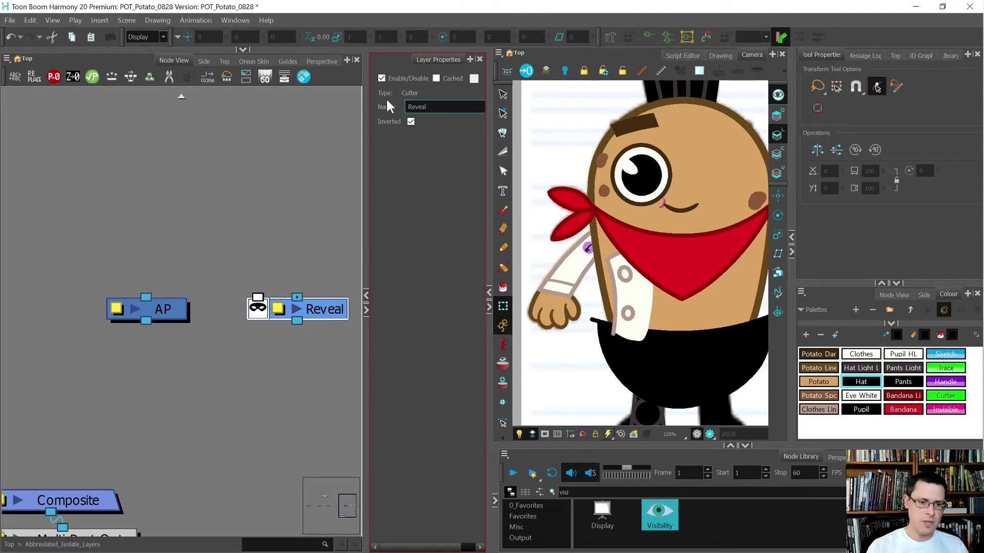
left_click(217, 335)
key("minus")
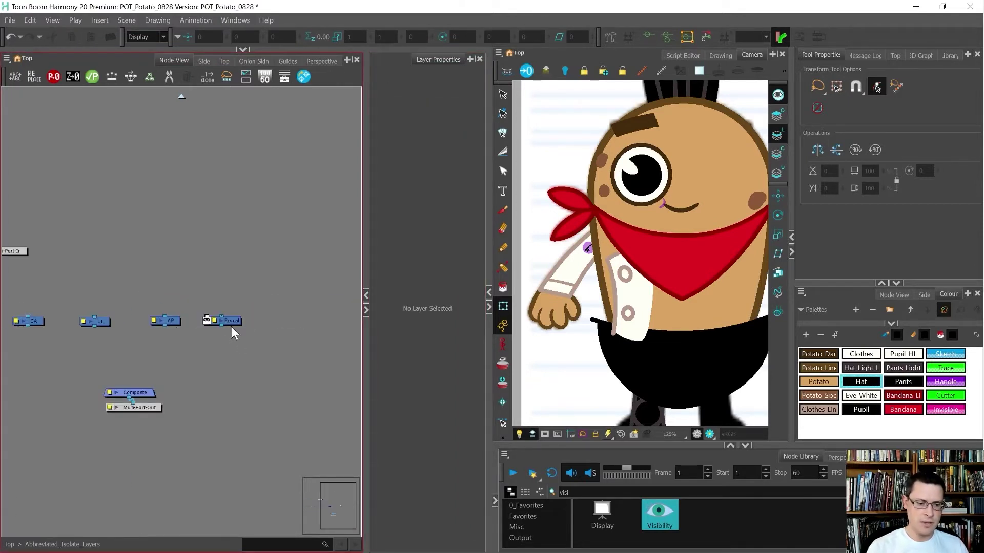
left_click_drag(231, 324, 263, 322)
Add a Visibility node and line it up beside the Reveal node.
left_click(260, 340)
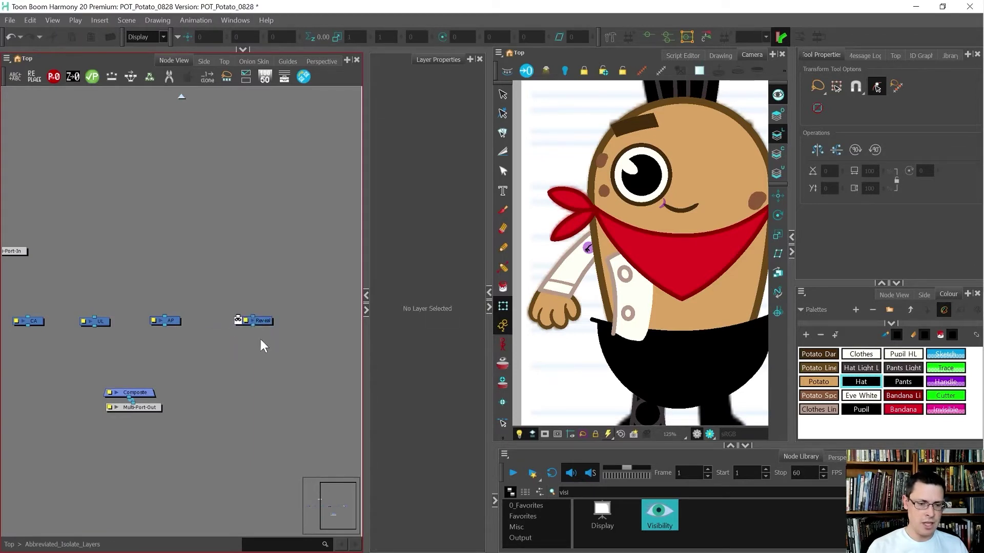
key("Tab")
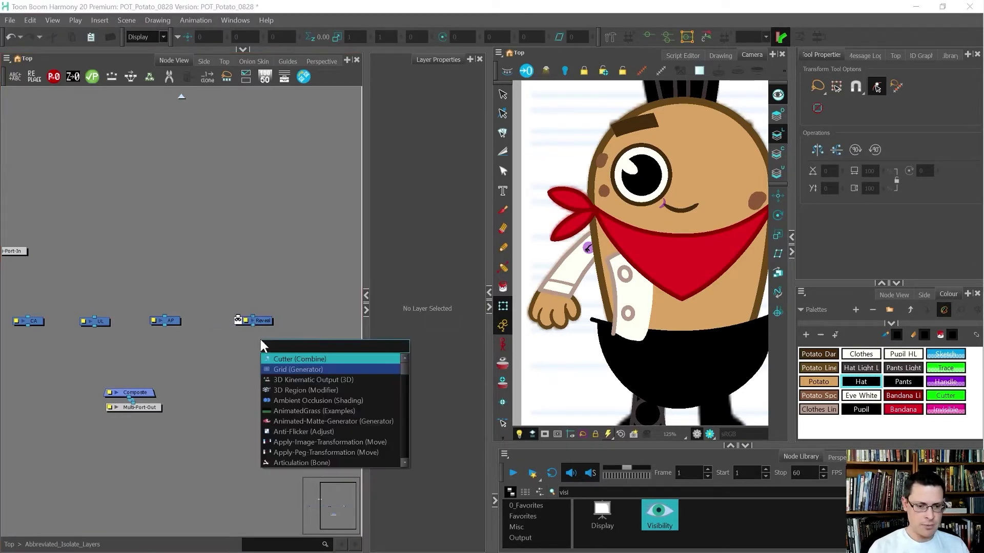
type("visib")
key("Return")
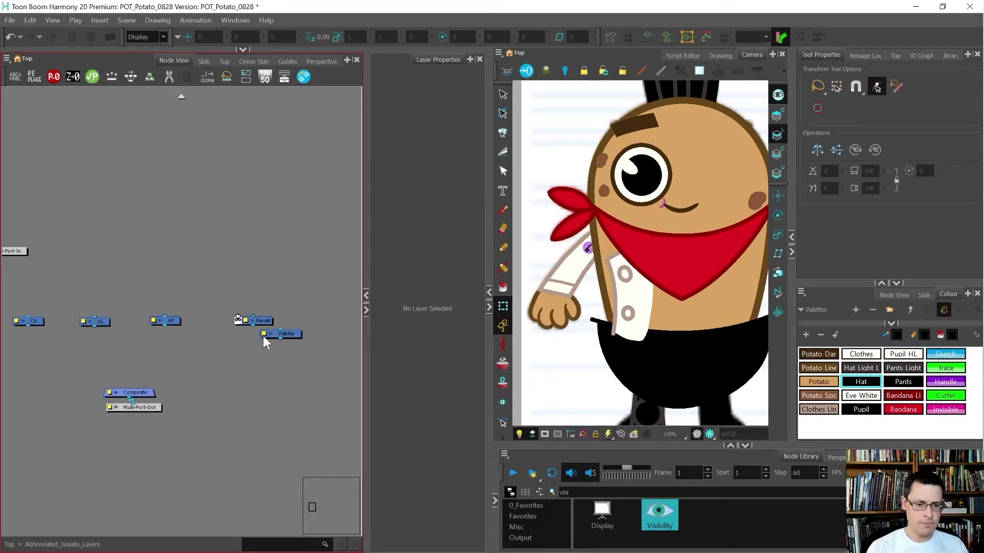
scroll(277, 337, "up", 3)
left_click_drag(302, 338, 325, 312)
scroll(56, 367, "down", 1)
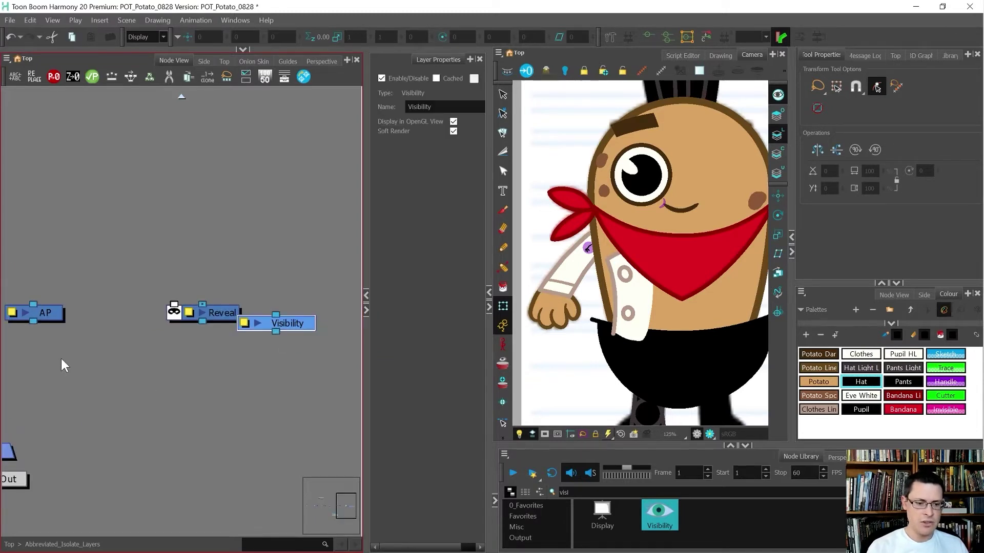
scroll(114, 373, "down", 1)
scroll(290, 332, "up", 2)
left_click_drag(264, 336, 315, 322)
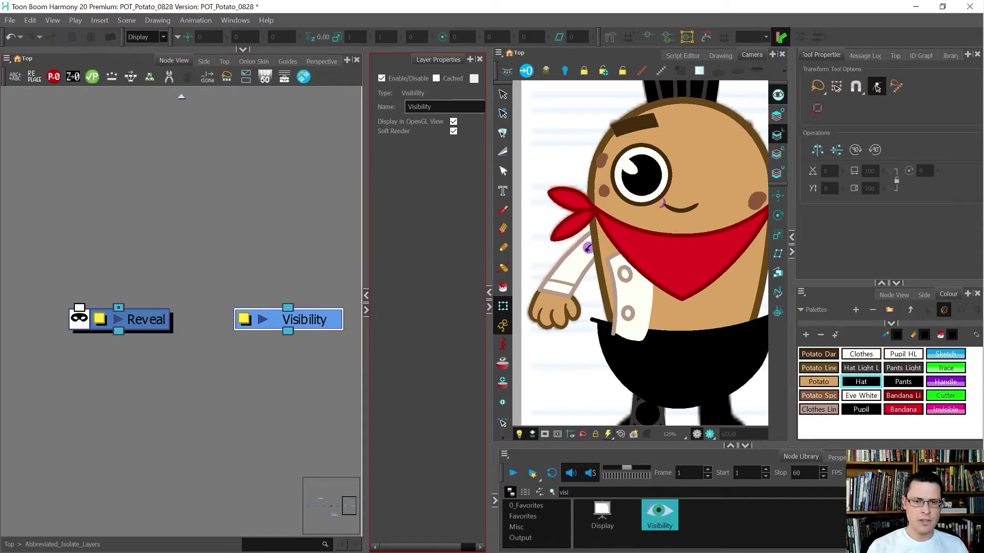
Turn off Soft Render for the Visibility node, leaving Display in OpenGL View on.
left_click(431, 107)
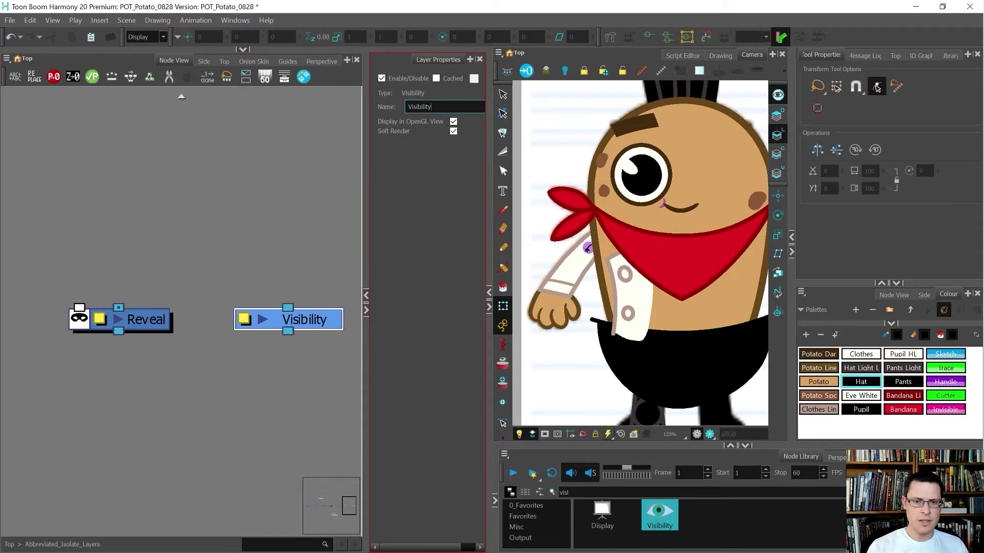
left_click(453, 131)
scroll(220, 277, "down", 2)
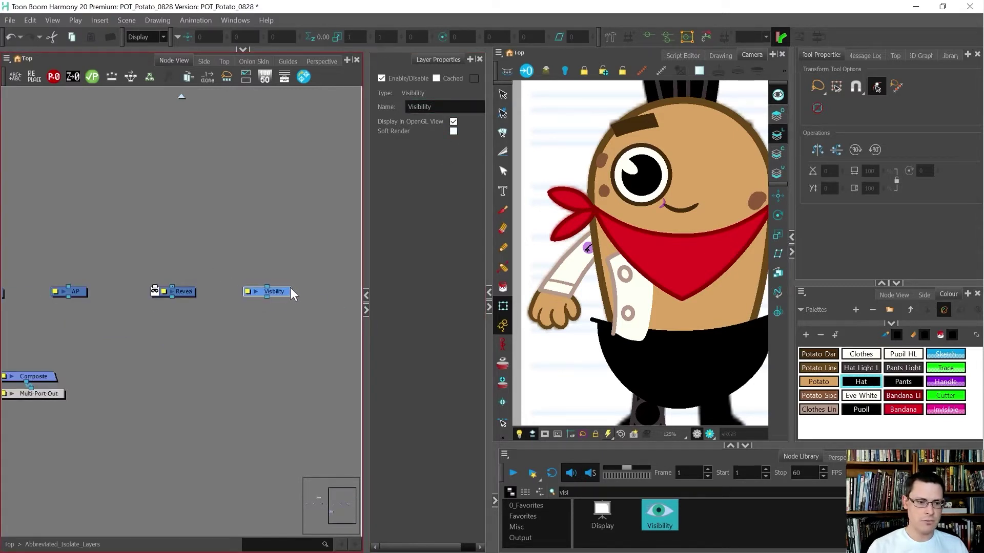
Arrange Reveal and Visibility in a row below the layer nodes, with Multi-Port-In centred above and Composite with Multi-Port-Out centred below.
scroll(287, 292, "down", 2)
left_click_drag(207, 228, 111, 263)
left_click_drag(136, 259, 201, 245)
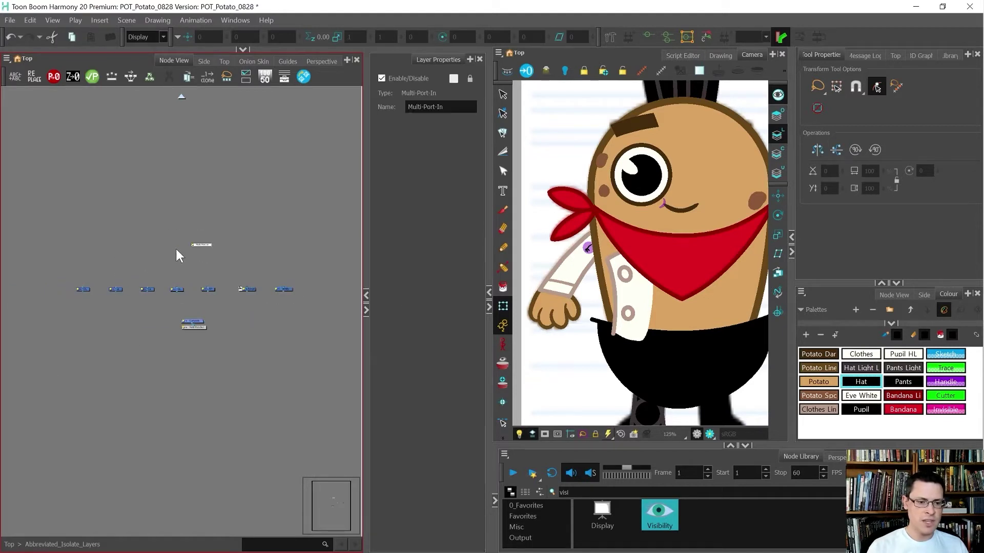
left_click_drag(335, 268, 118, 308)
left_click(194, 324)
left_click_drag(178, 339, 116, 363)
scroll(96, 283, "up", 2)
left_click_drag(305, 204, 105, 286)
scroll(106, 286, "up", 2)
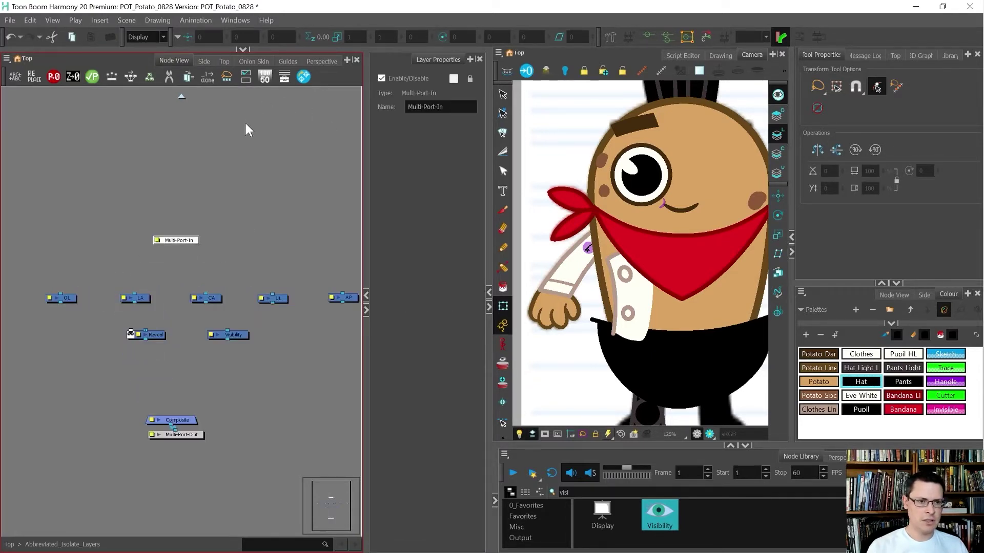
Select the middle layer, Reveal and Visibility nodes, then open the second Node View above and centre it on that selection.
left_click(222, 115)
left_click_drag(317, 239, 91, 340)
left_click(243, 51)
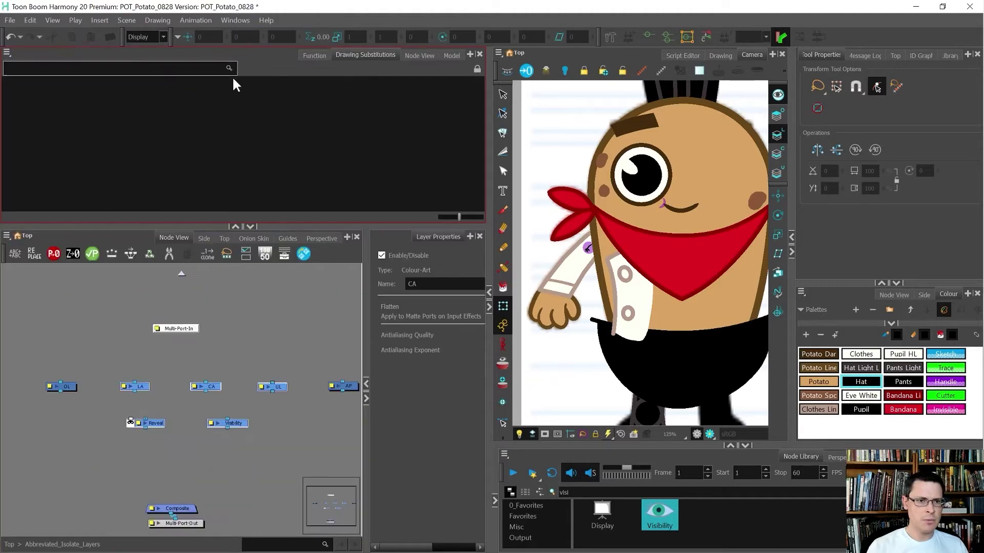
left_click(422, 53)
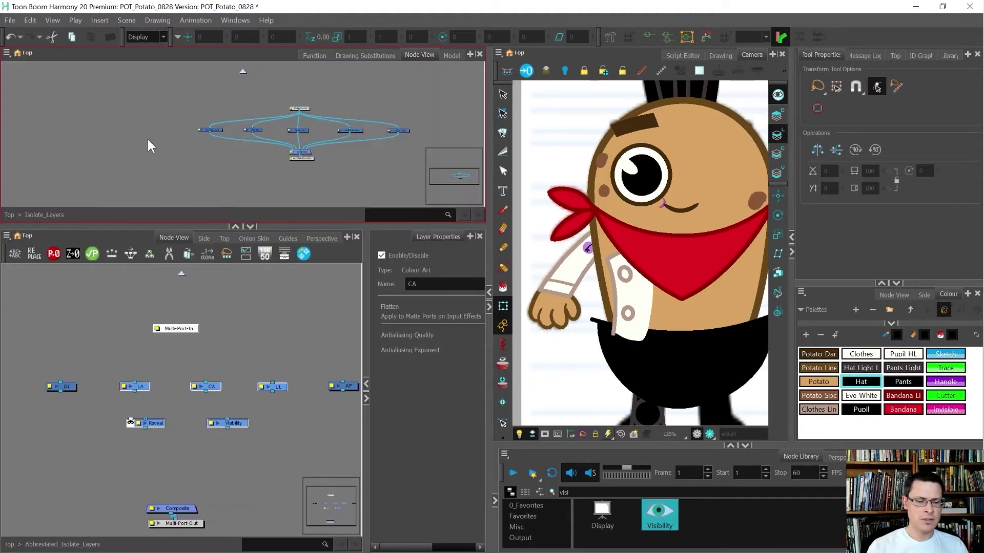
key("o")
scroll(209, 137, "down", 2)
scroll(205, 131, "up", 2)
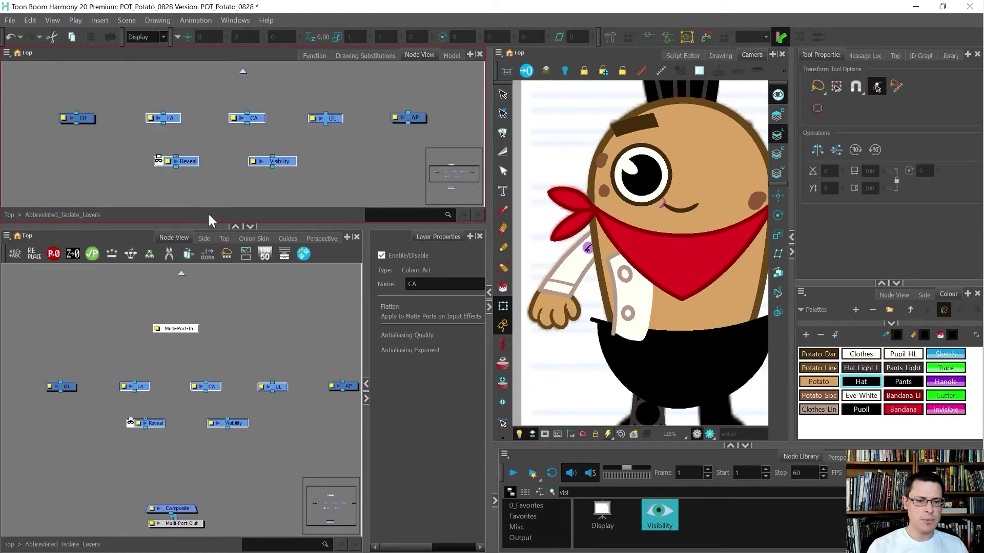
Enlarge the lower Node View by shrinking the upper one and collapsing Layer Properties, and return the lower view to the Top level.
left_click_drag(274, 226, 286, 180)
left_click(435, 272)
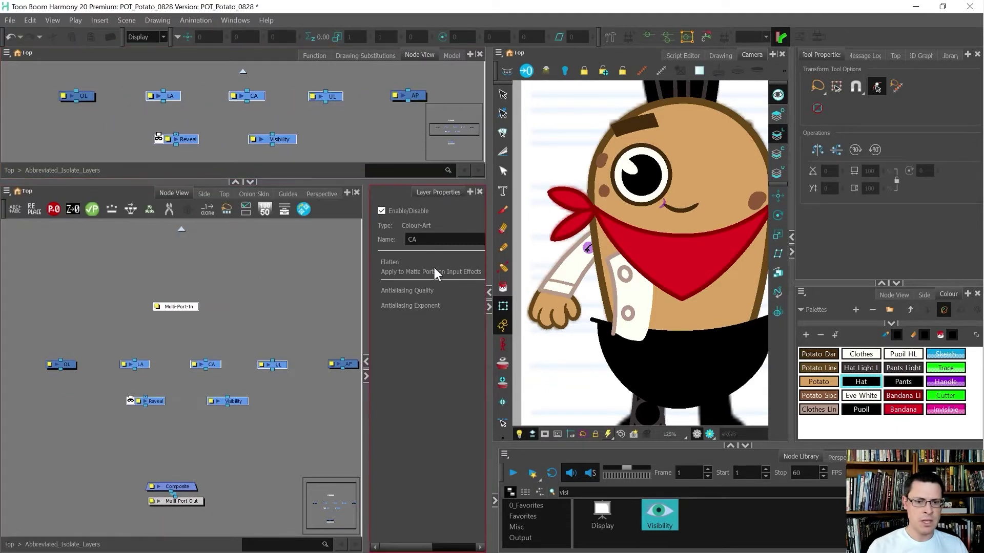
left_click(366, 375)
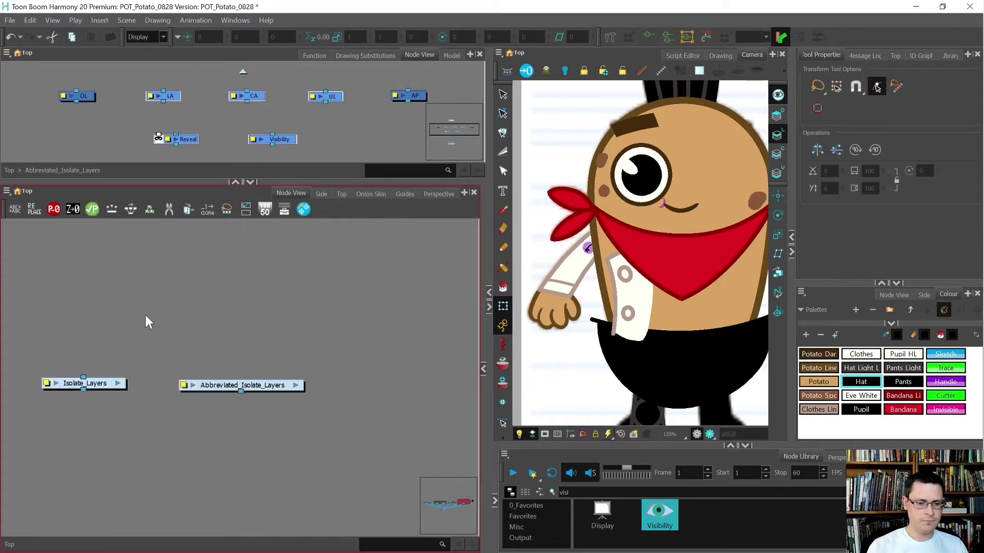
Locate the pupil's node in the lower Node View, move Eye_Comp further below the eye drawings, and select the Eye drawing.
scroll(261, 331, "down", 5)
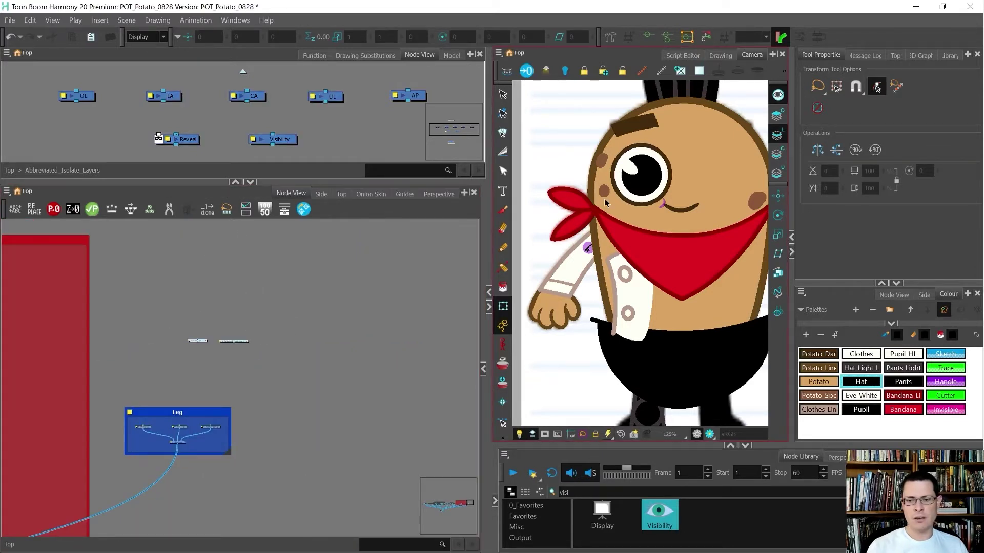
key("2")
left_click(672, 172)
key("o")
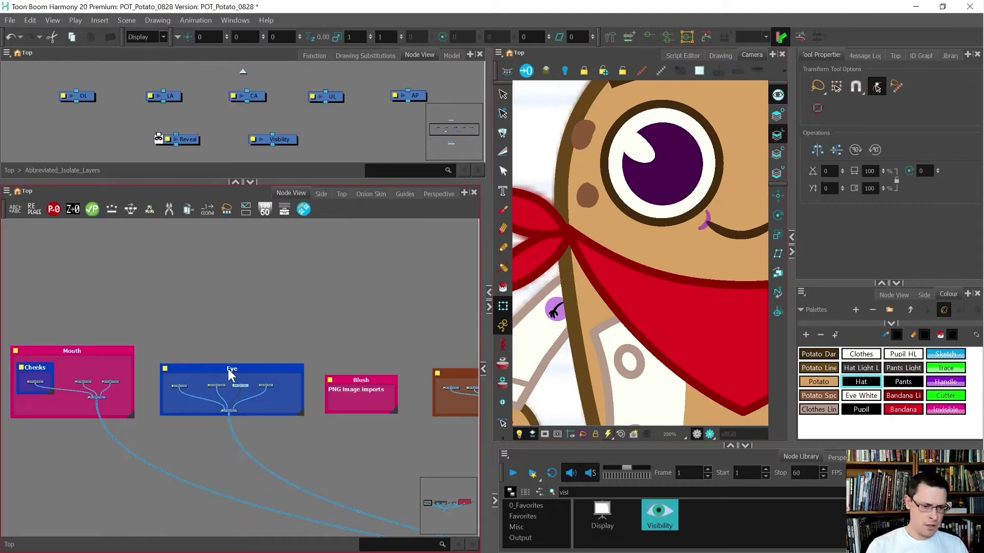
scroll(247, 407, "up", 5)
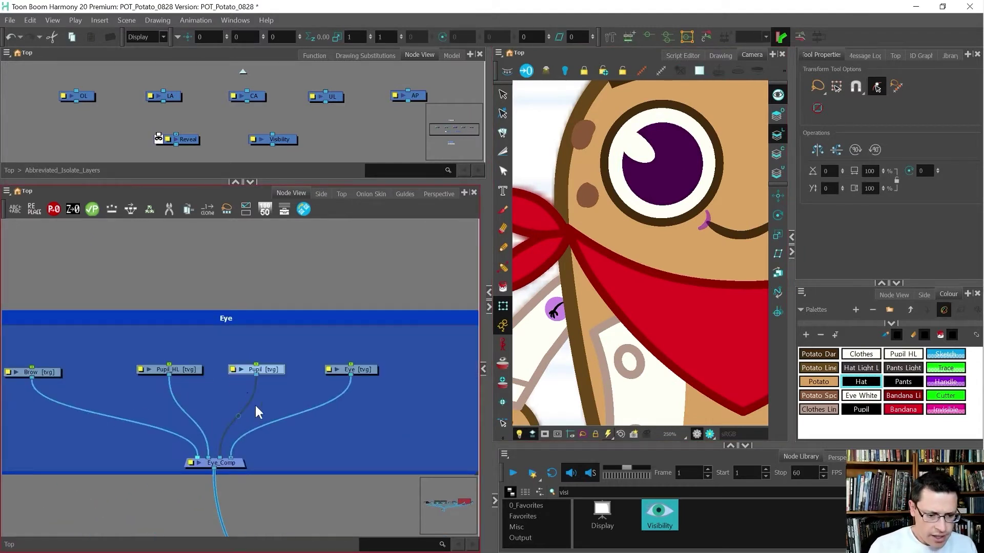
left_click_drag(215, 463, 256, 482)
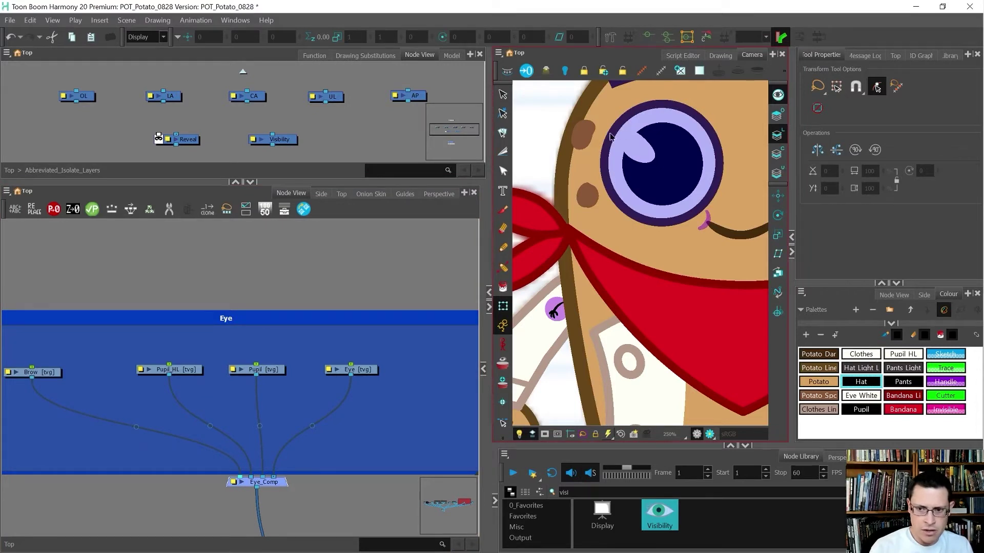
left_click_drag(401, 337, 358, 399)
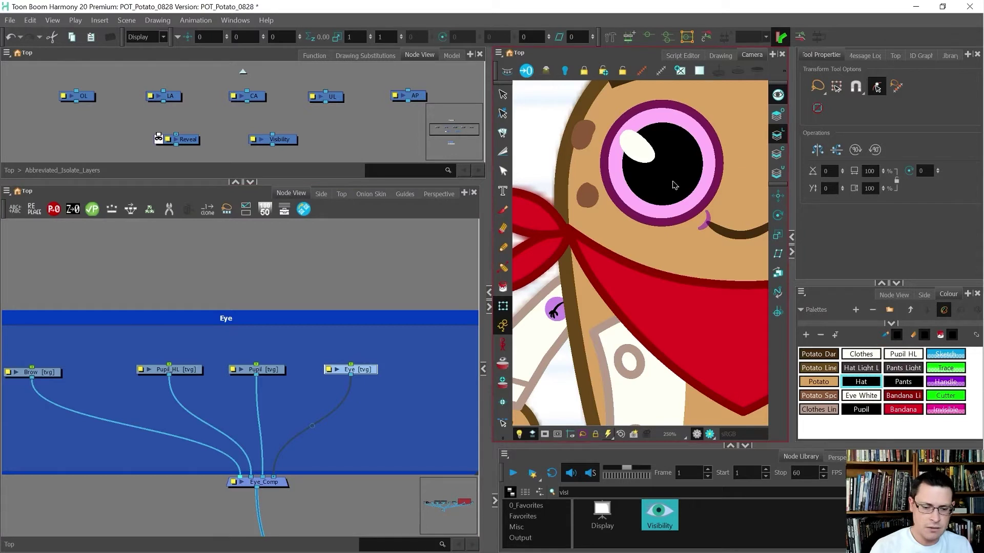
mouse_move(404, 411)
left_mouse_down()
mouse_move(359, 371)
mouse_move(324, 388)
mouse_move(318, 349)
left_mouse_up()
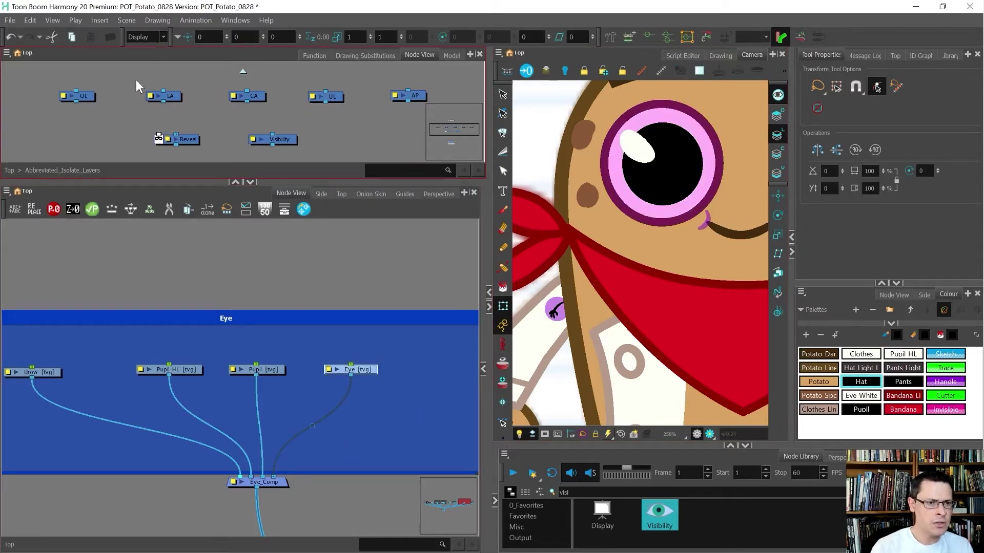
Copy the LA and CA nodes from the upper Node View into the Eye backdrop and wire both between the Eye drawing and Eye_Comp.
left_click_drag(137, 79, 239, 108)
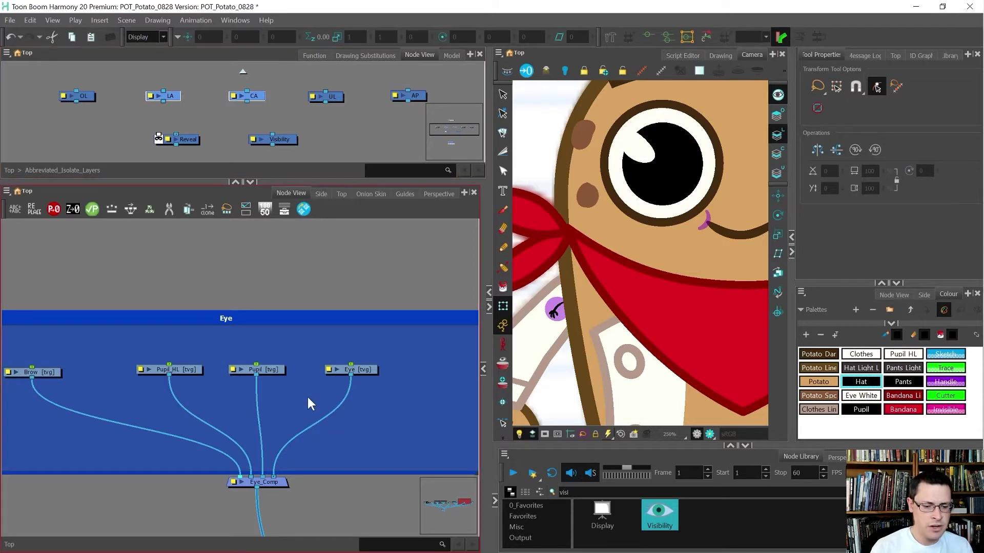
key("ctrl+v")
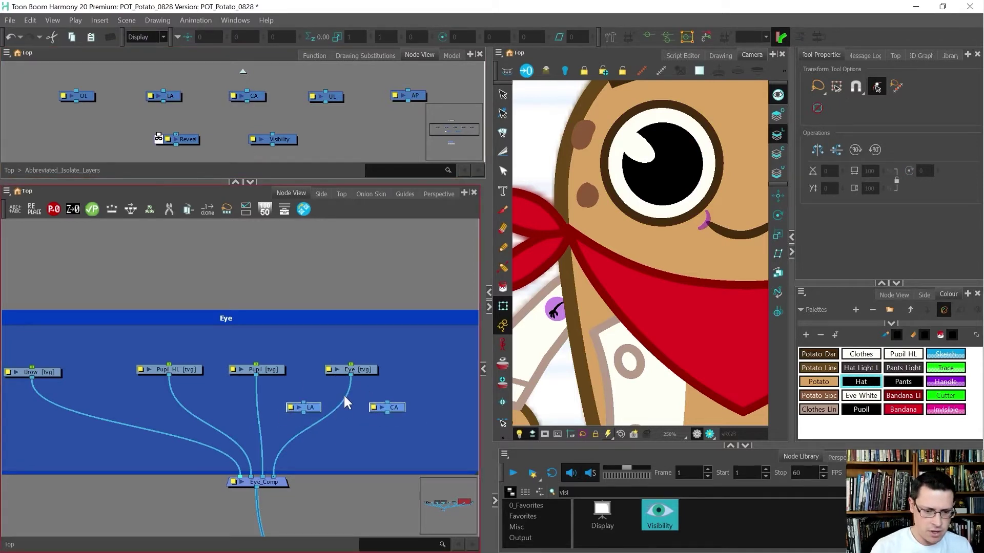
left_click(343, 395)
left_click_drag(275, 481, 304, 404)
left_click_drag(351, 377, 395, 405)
left_click_drag(302, 413, 251, 477)
left_click_drag(388, 412, 282, 474)
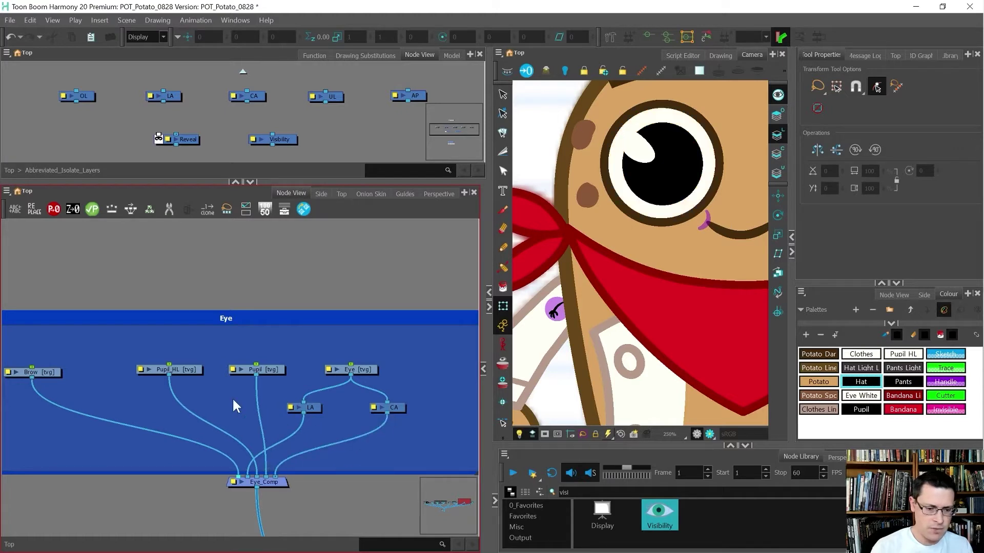
Shift Eye_Comp further down and add a parent peg to each of the Brow, Pupil_HL, Pupil and Eye drawings.
left_click(274, 372)
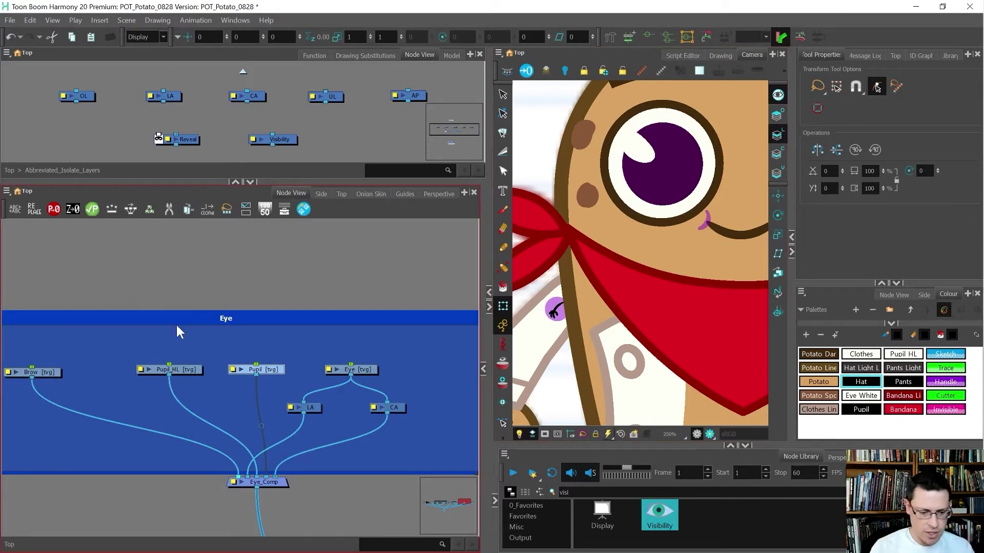
left_click(186, 444)
left_click_drag(186, 444, 165, 459)
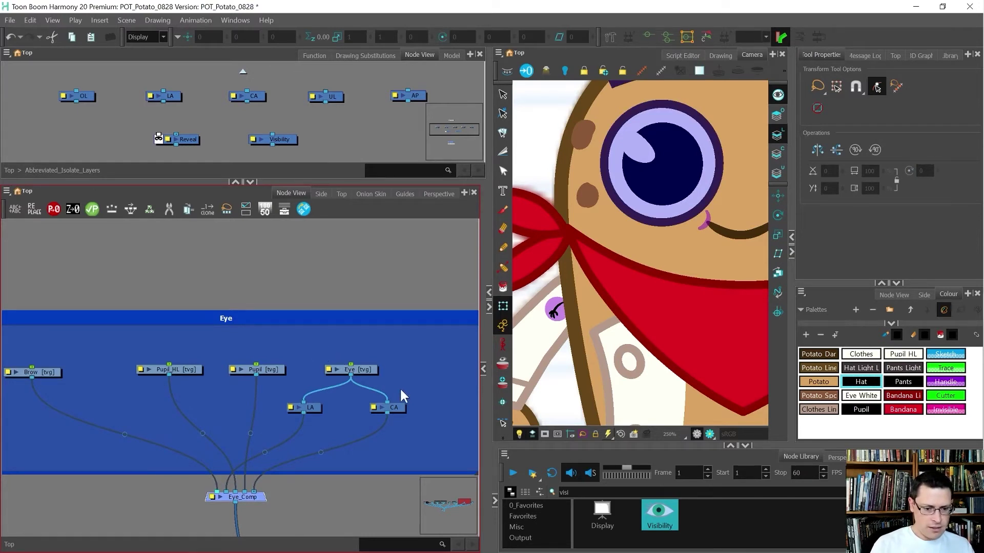
left_click_drag(407, 387, 36, 356)
key("ctrl+p")
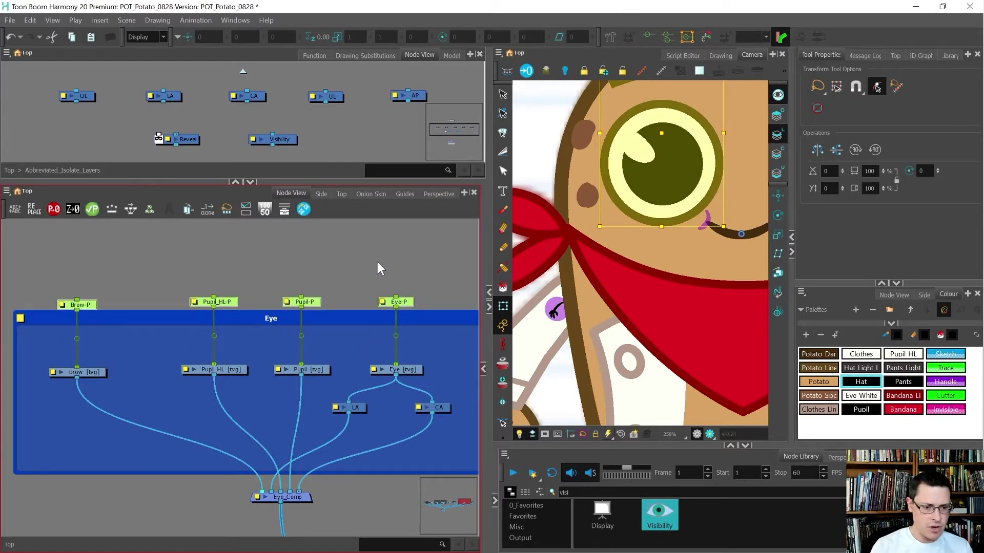
Add two more parent pegs in a chain above Eye-P and space them out in a straight vertical line.
left_click_drag(448, 281, 372, 324)
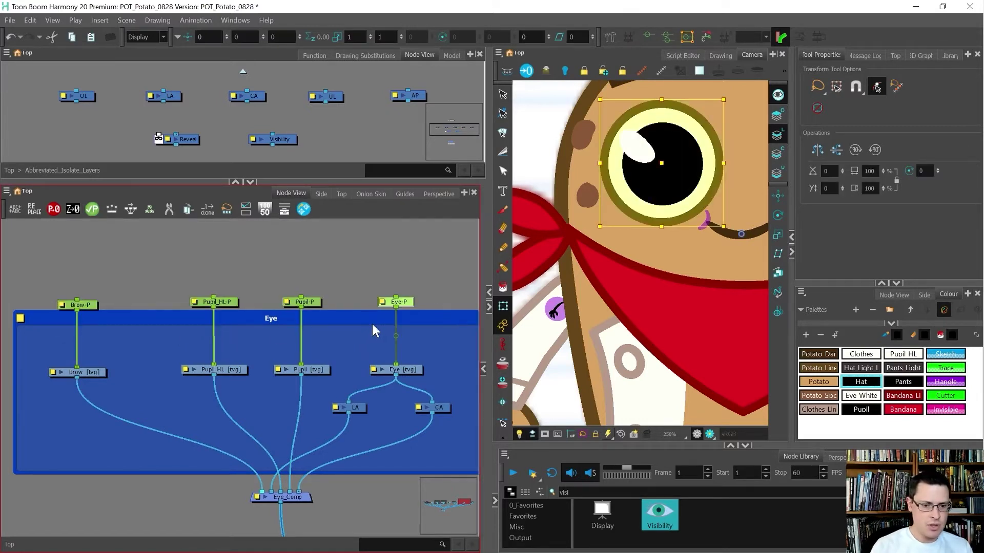
key("ctrl+p")
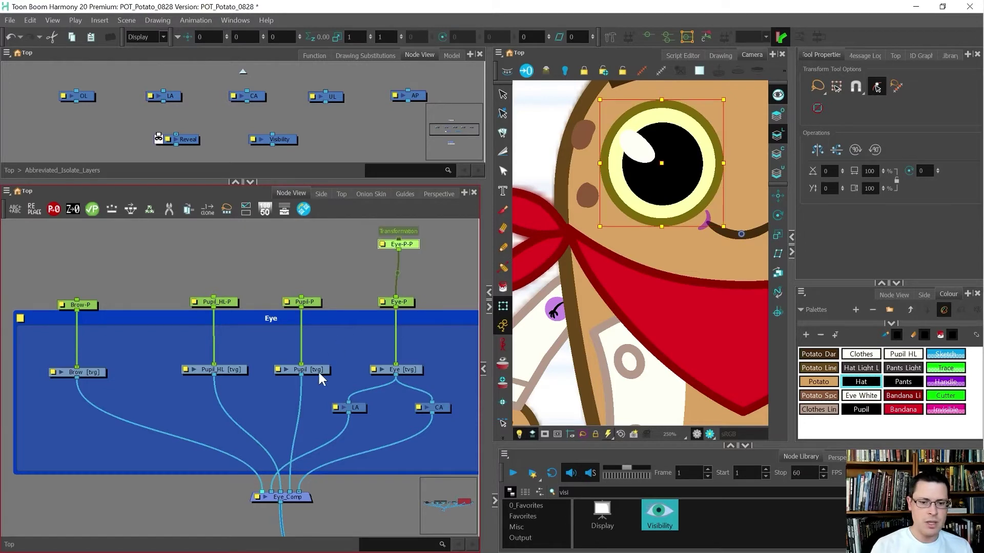
key("ctrl+p")
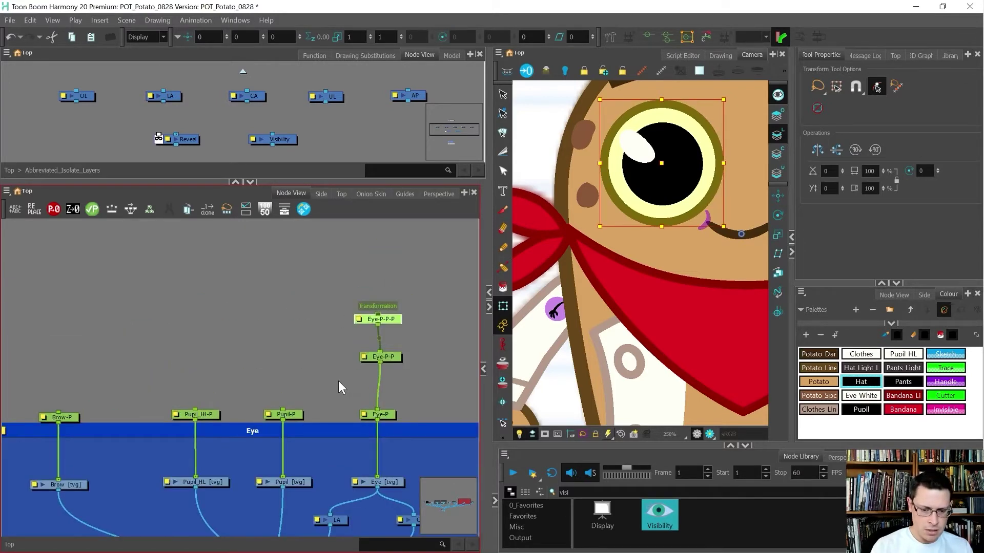
left_click(389, 360)
left_click_drag(390, 362, 387, 355)
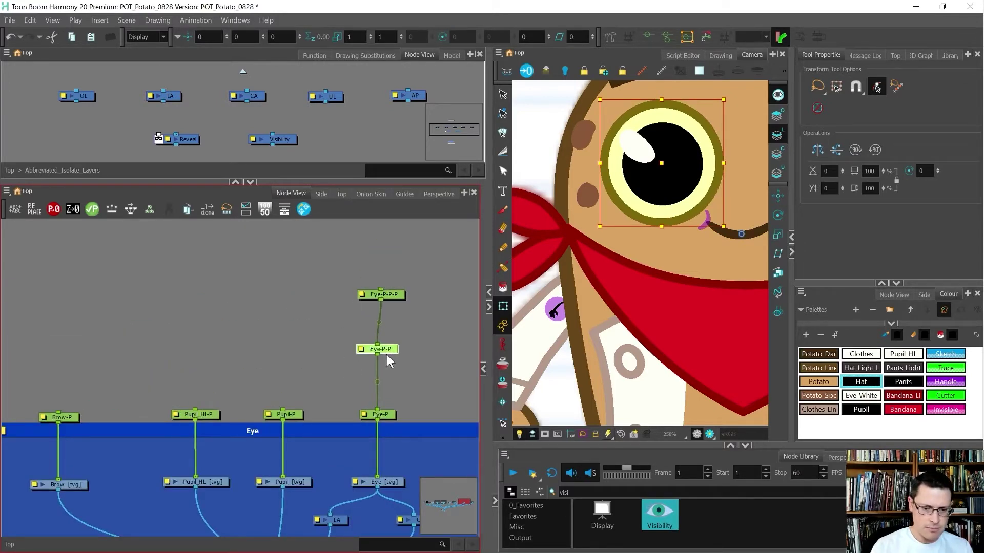
left_click_drag(397, 294, 388, 281)
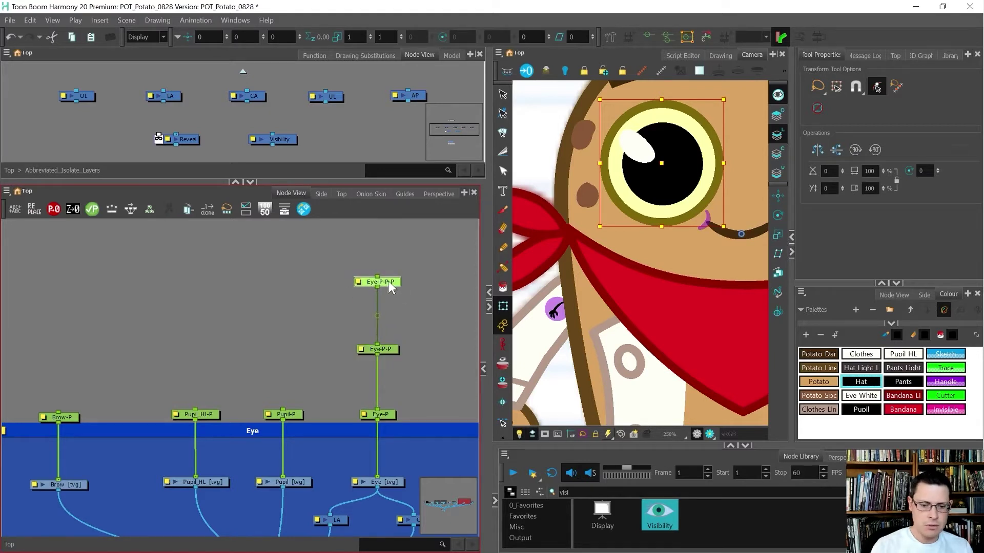
left_click(386, 350)
left_click(296, 421)
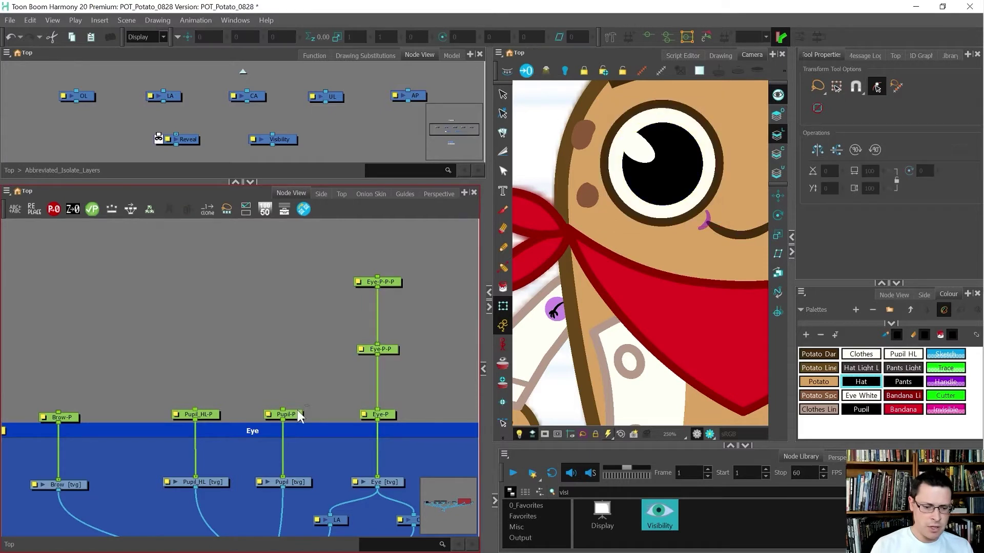
Add a parent peg above Pupil-P, align it with that peg and connect it to Pupil_HL-P as well.
left_click(297, 413)
key("ctrl+p")
scroll(292, 385, "up", 2)
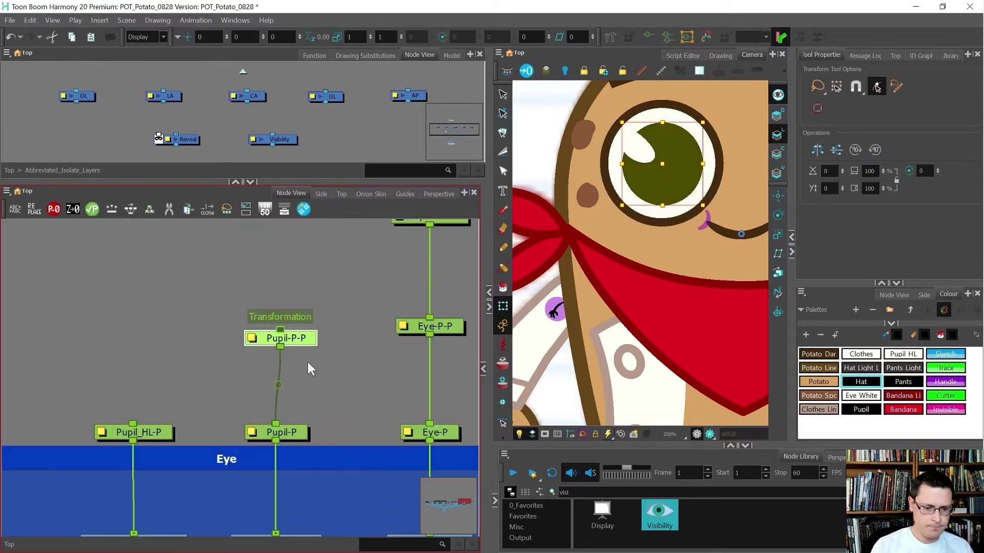
left_click_drag(303, 343, 134, 419)
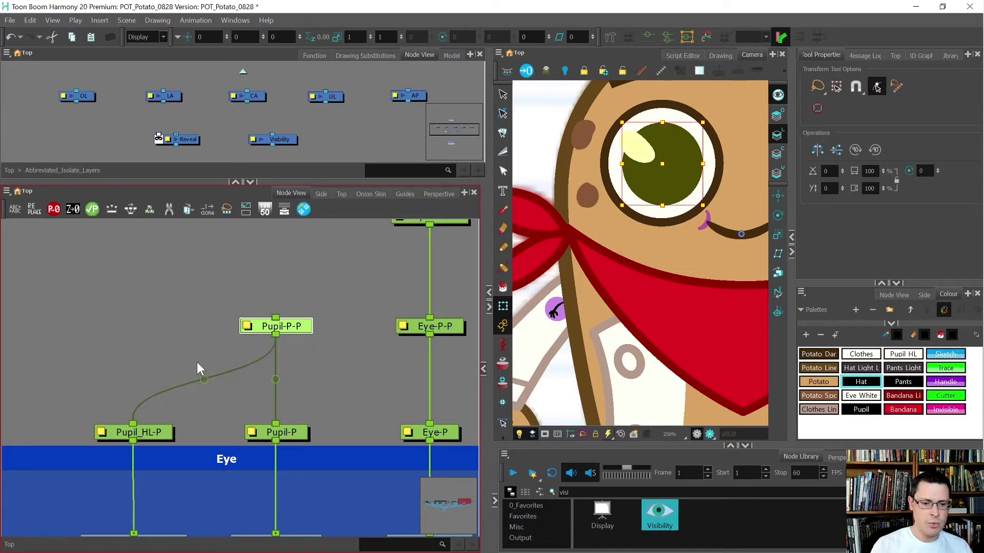
Rename the shared peg above Pupil-P and Pupil_HL-P as Pupil-MP.
double_click(255, 324)
left_click_drag(328, 348, 186, 347)
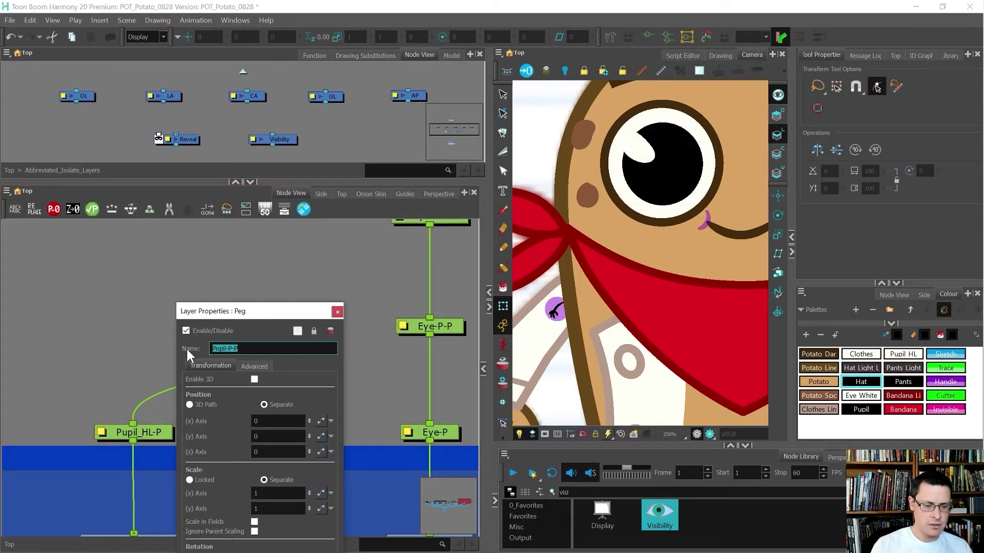
type("Pupil")
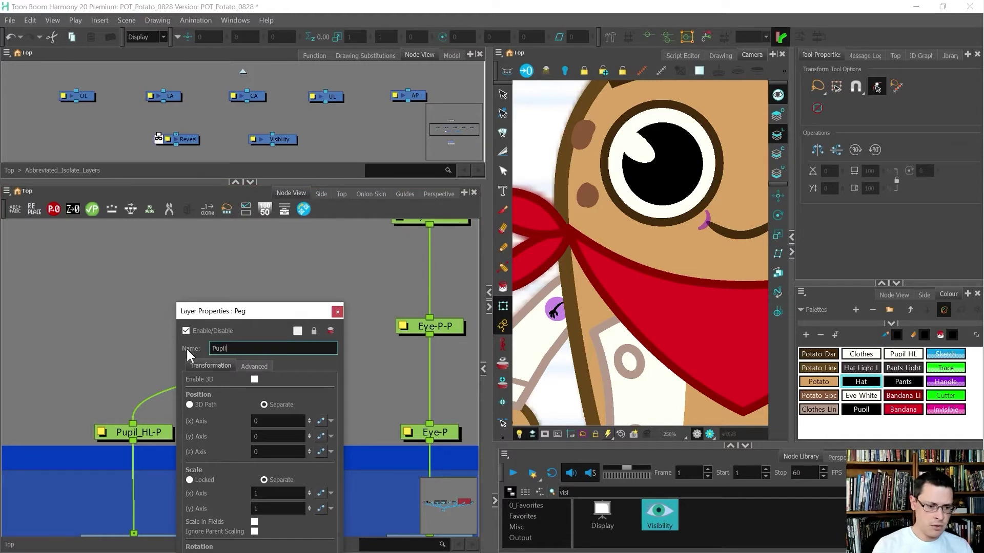
type("_and_HL-P")
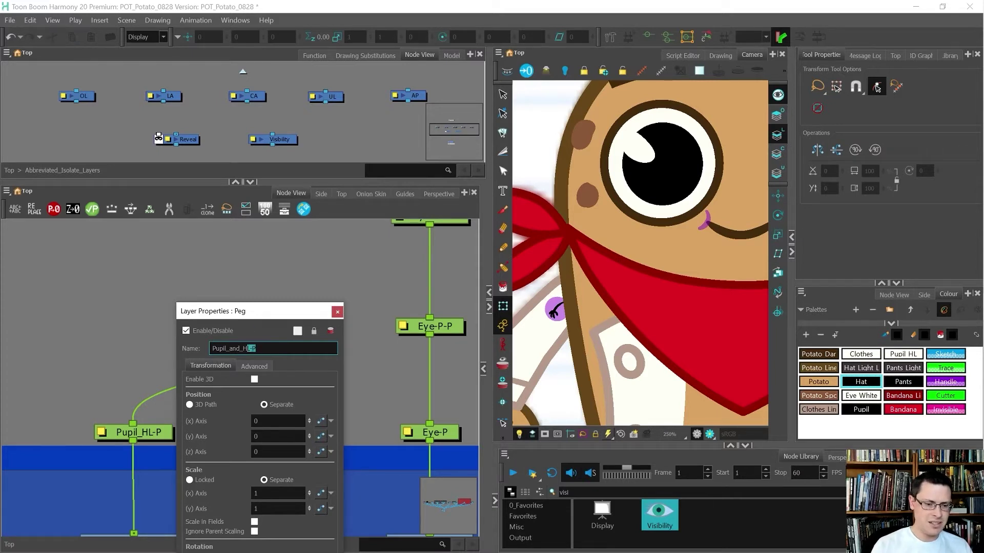
key("shift+Left")
key("shift+Left")
key("shift+Left")
key("shift+Left")
key("shift+Left")
key("shift+Left")
type("-MP")
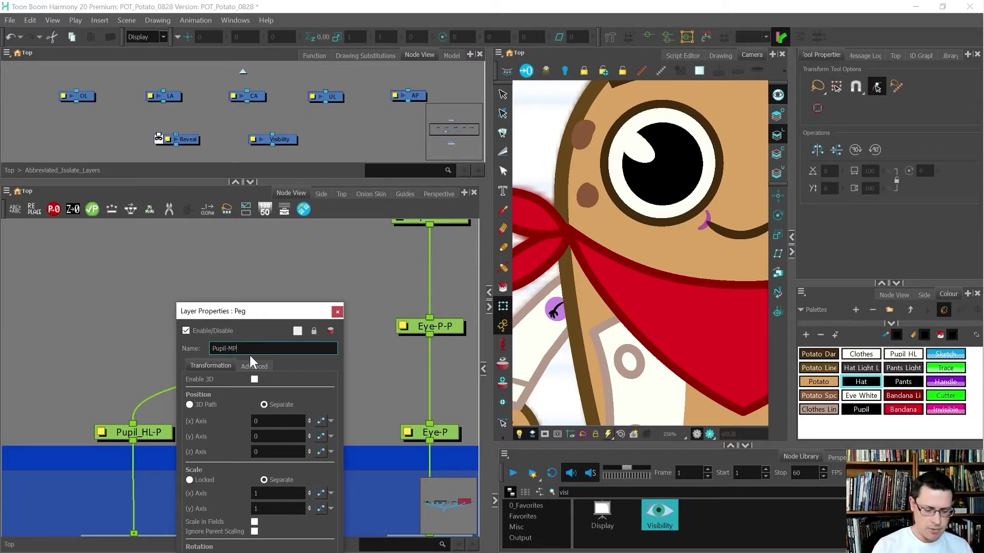
left_click(337, 311)
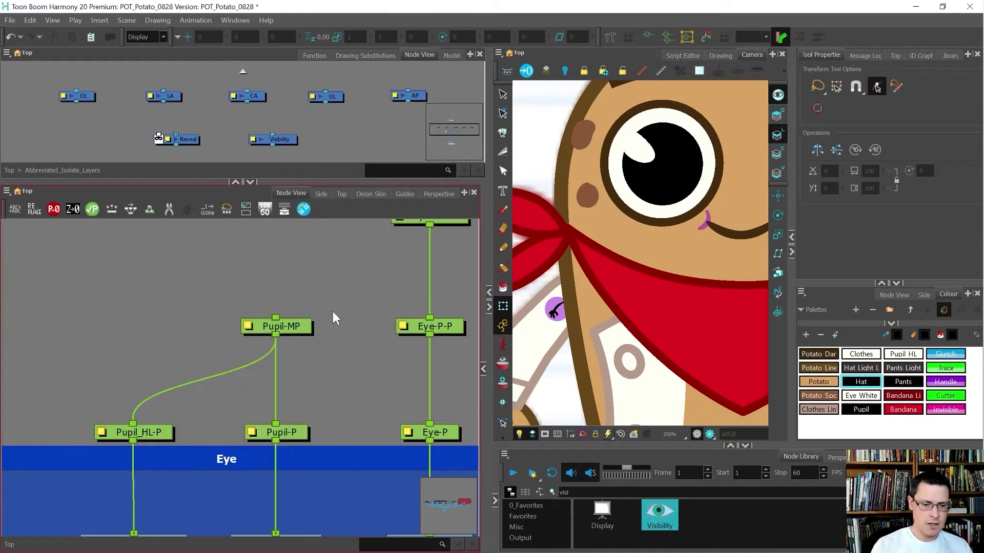
Move Eye-P-P and Eye-P-P-P higher above the other pegs and connect Eye-P-P to Brow-P.
scroll(300, 401, "down", 2)
scroll(393, 377, "up", 1)
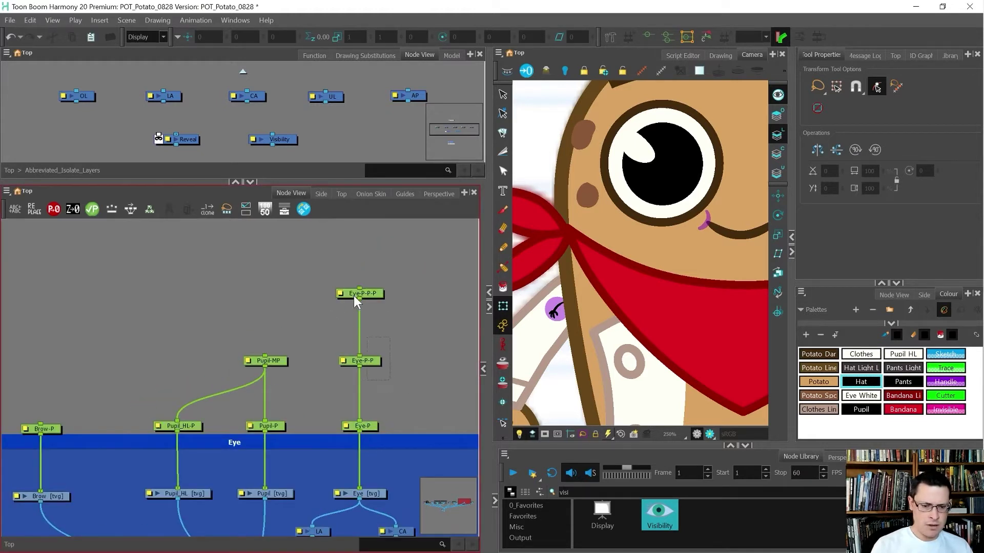
left_click_drag(338, 279, 423, 378)
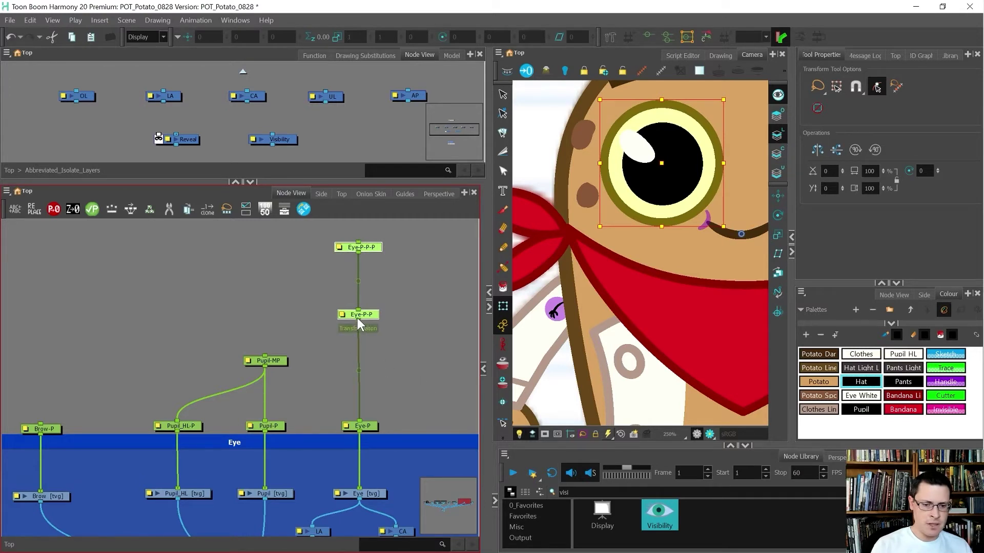
left_click_drag(358, 318, 88, 406)
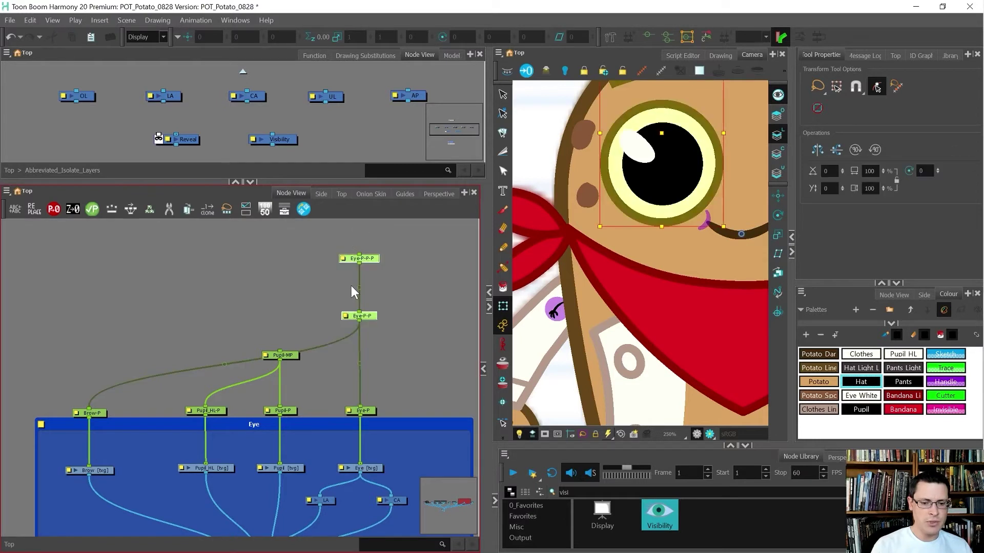
left_click_drag(345, 327, 343, 297)
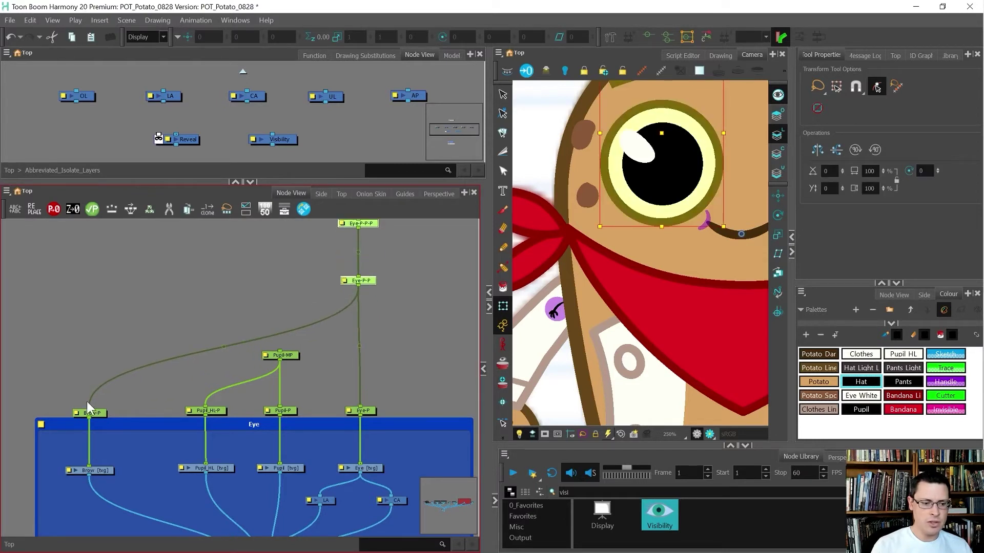
scroll(84, 413, "down", 2)
left_click(321, 360)
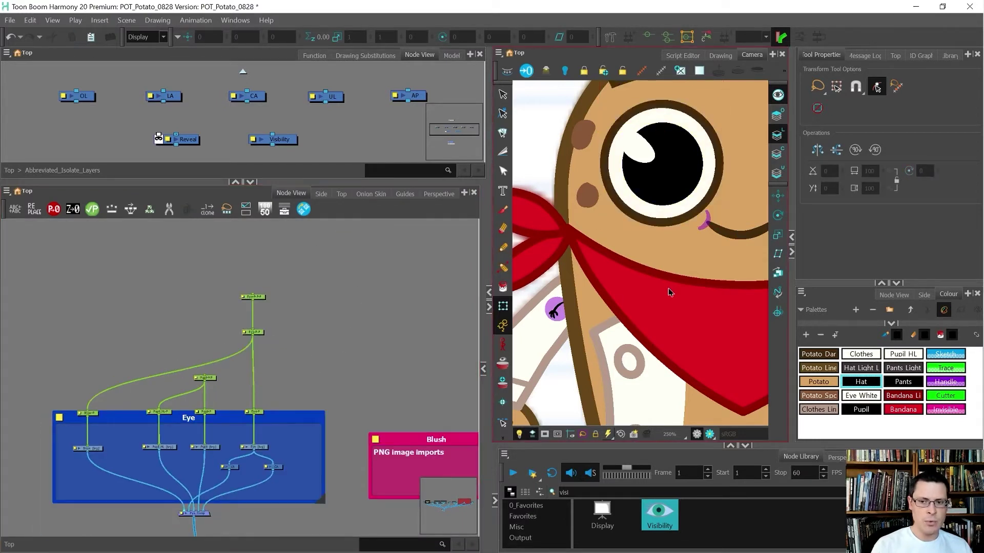
Select the topmost eye peg from the character's eye, test moving the eye and brow with it, and undo the move.
scroll(669, 289, "down", 2)
left_click(687, 216)
key("b")
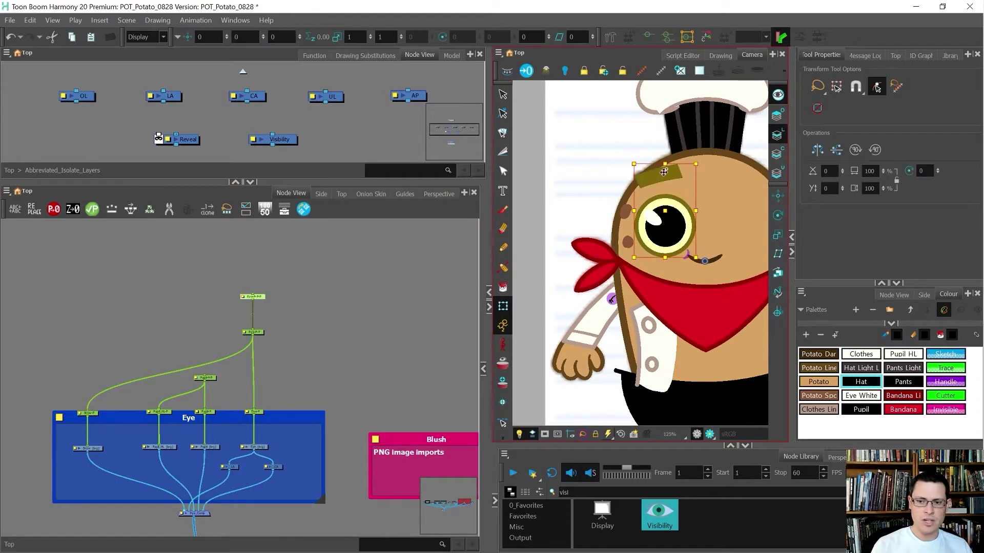
left_click_drag(663, 164, 659, 227)
key("ctrl+z")
key("ctrl+z")
key("ctrl+z")
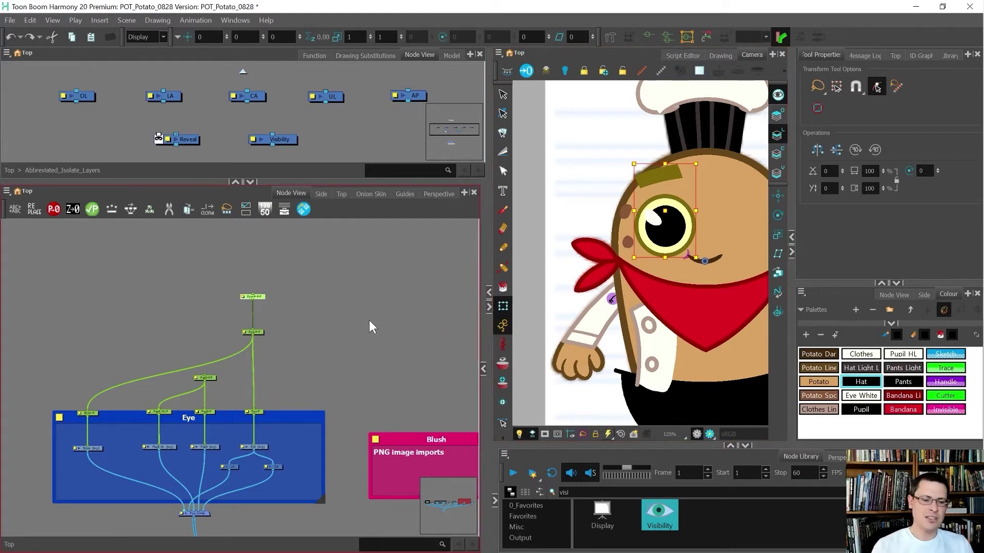
scroll(201, 378, "up", 3)
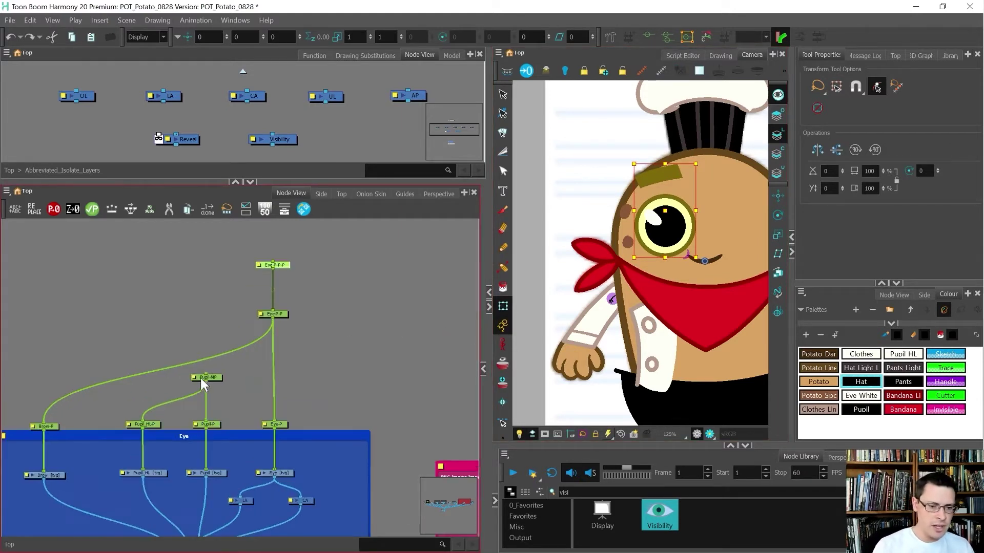
Rename the peg Eye-P-P, which drives the eye and brow, as Eye_and_Brow-MP.
left_click(272, 315)
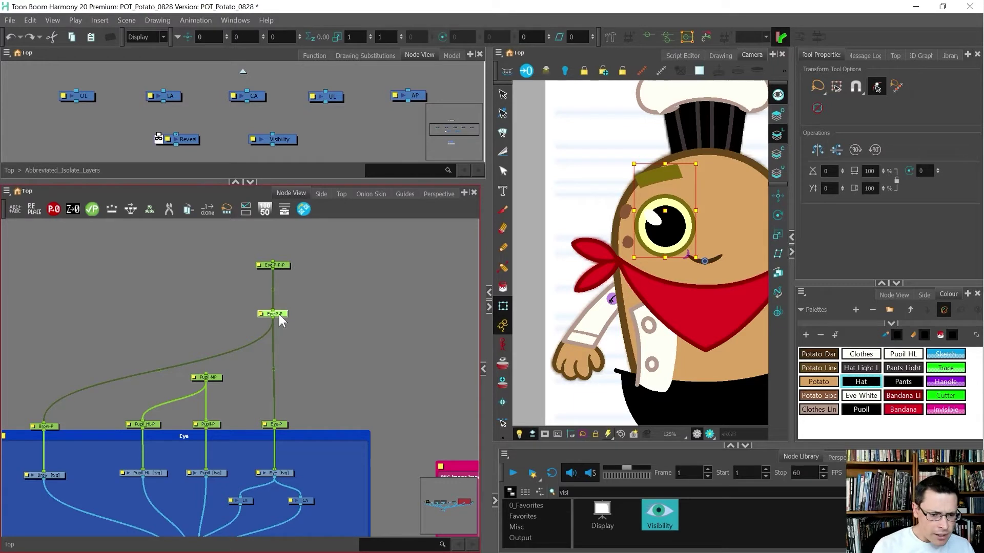
double_click(264, 315)
left_click_drag(246, 349, 206, 339)
type("Eye_")
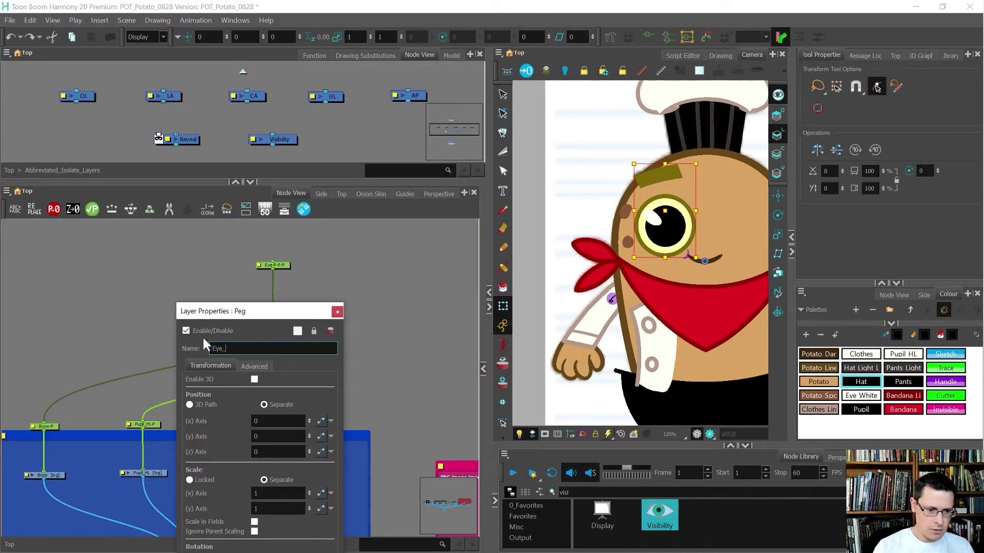
type("and_Brow-MP")
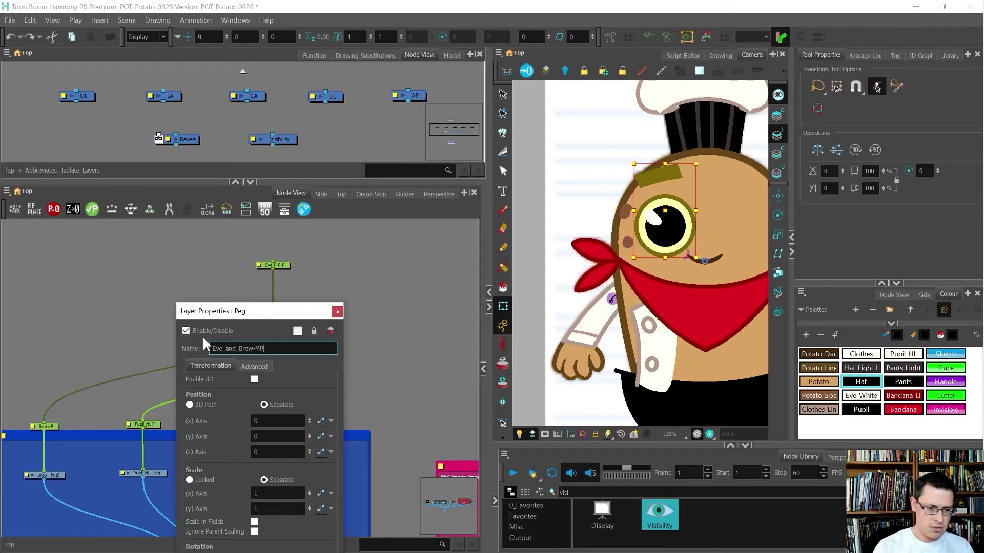
left_click(338, 312)
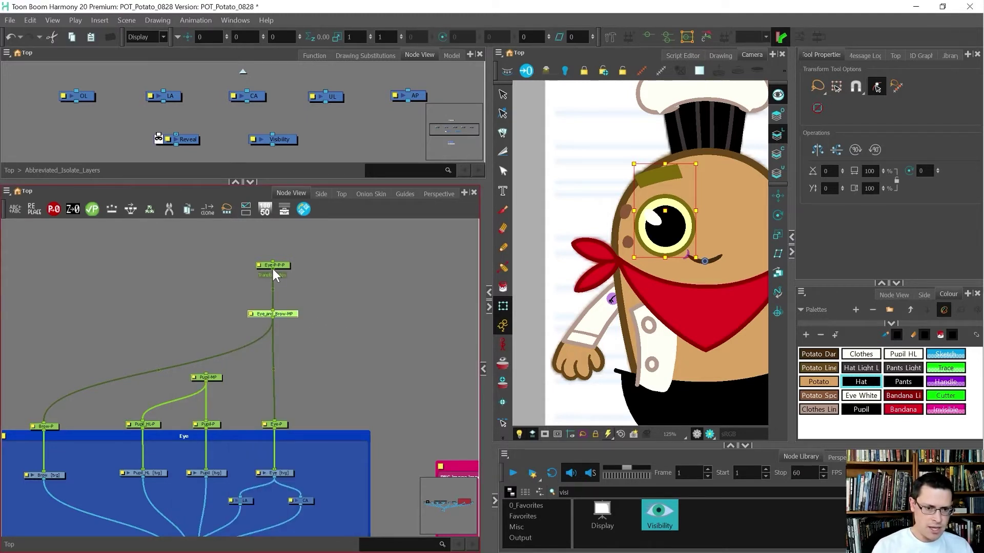
Connect the topmost peg Eye-P-P-P to Pupil-MP as well, move it slightly higher, and rename it Eye-MP.
mouse_move(272, 269)
left_mouse_down()
mouse_move(214, 330)
mouse_move(207, 368)
left_mouse_up()
left_click_drag(245, 241, 280, 290)
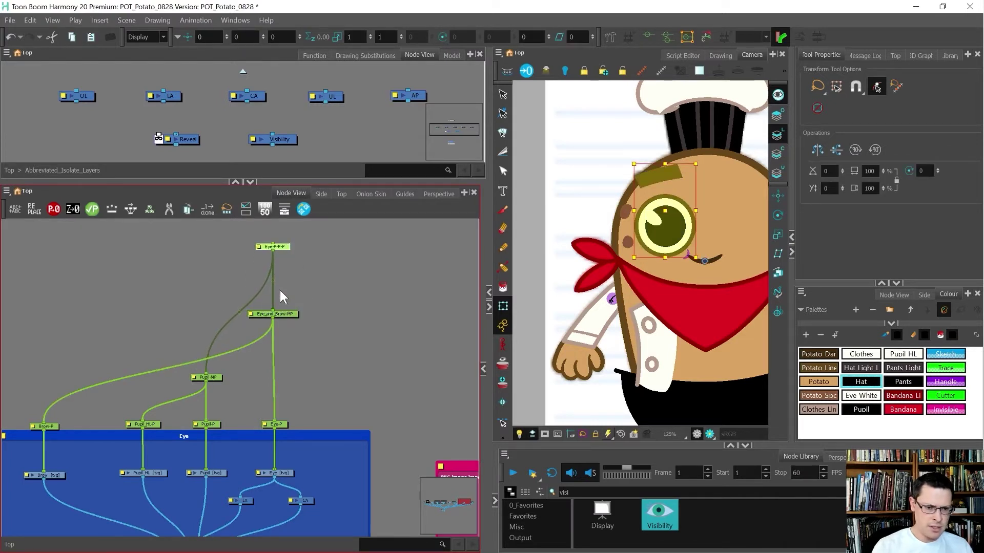
left_click(257, 245)
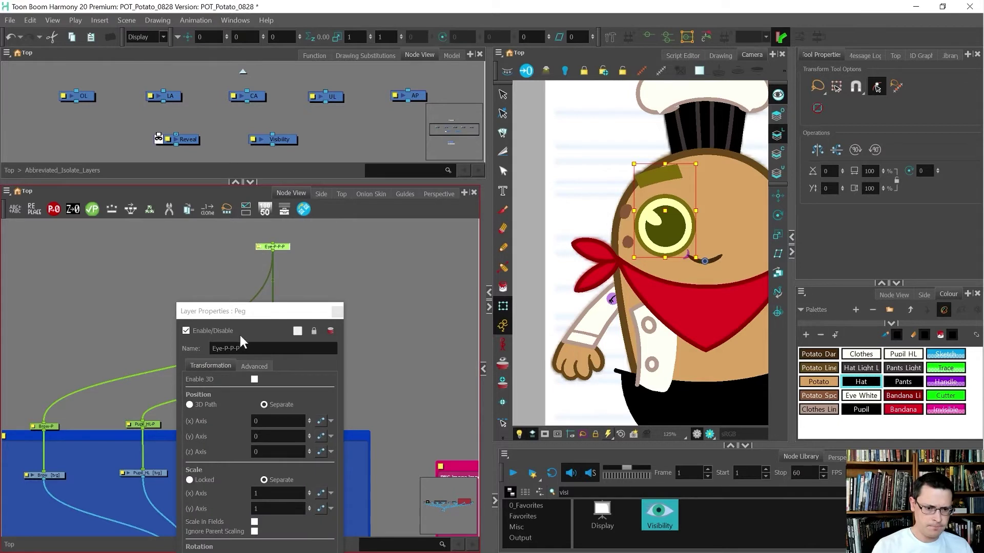
left_click_drag(240, 348, 225, 349)
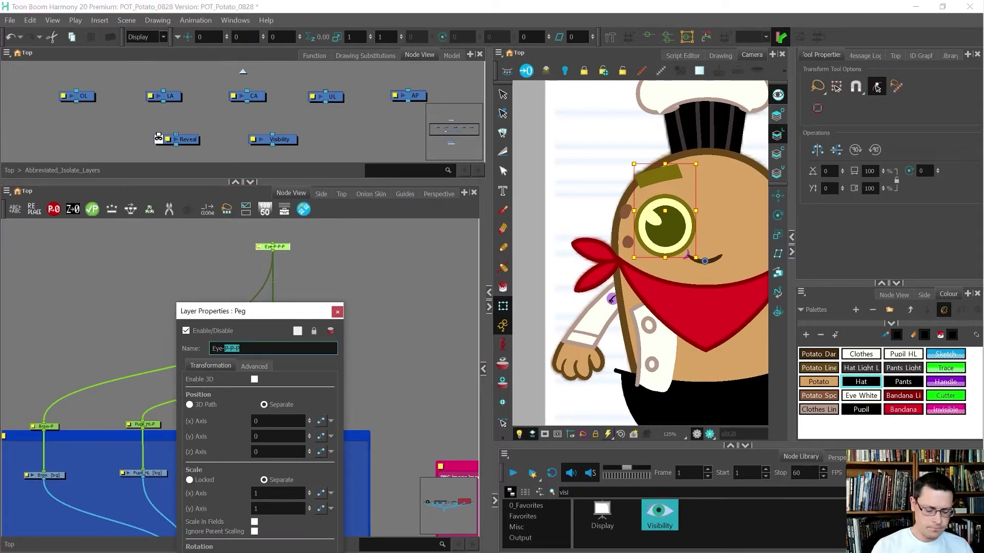
type("MP")
key("Return")
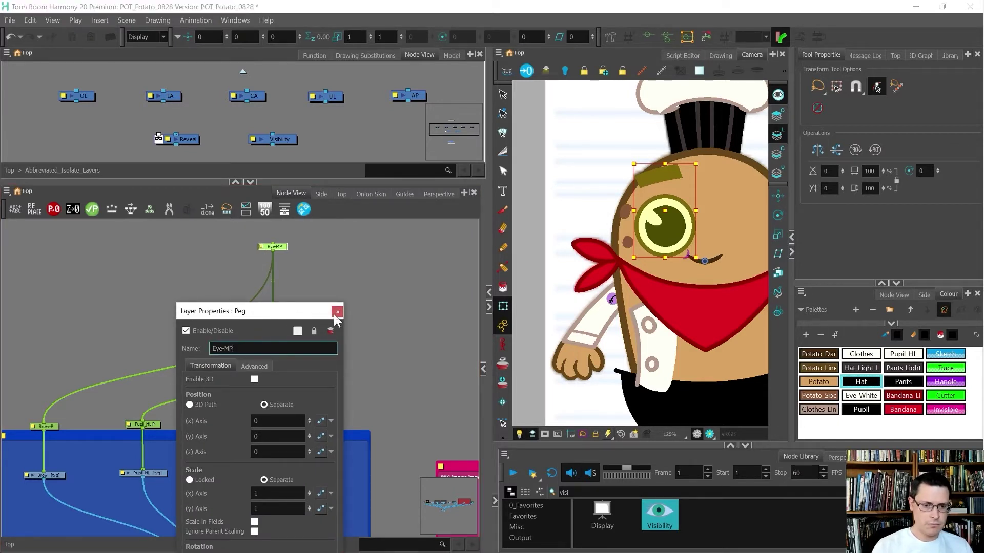
left_click(337, 312)
Test moving the pupil past the edge of the eye and undo the move.
scroll(242, 312, "down", 1)
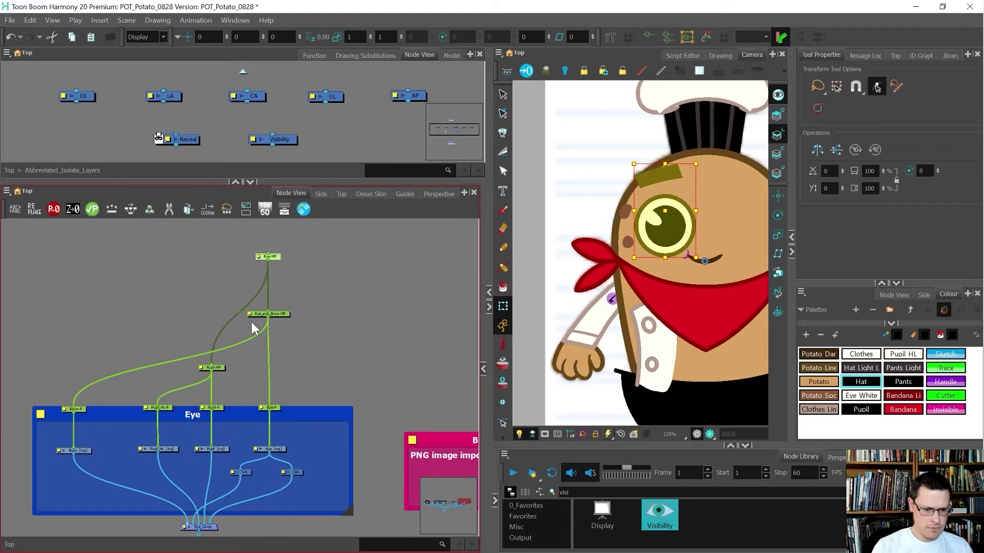
scroll(251, 320, "down", 1)
scroll(199, 461, "up", 1)
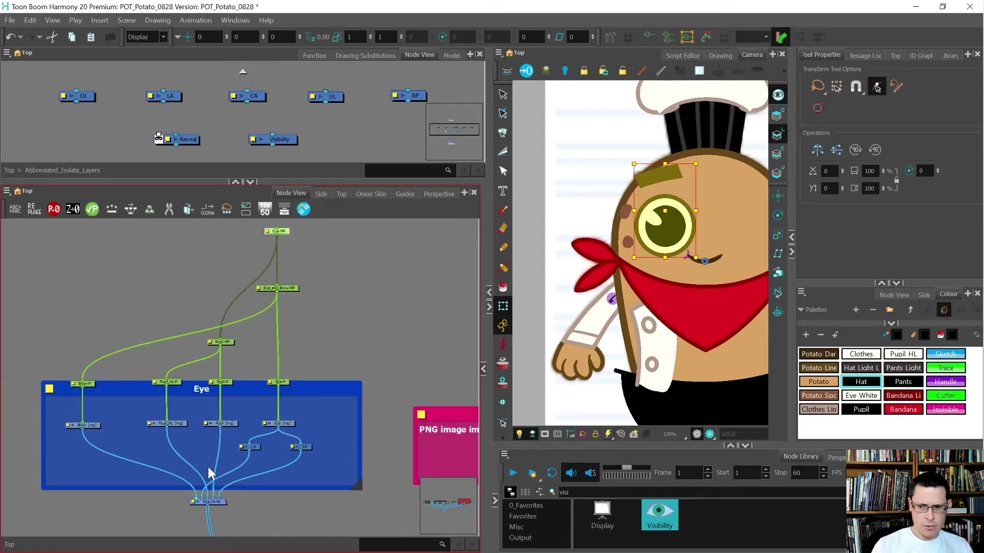
left_click(306, 354)
scroll(668, 217, "up", 2)
scroll(668, 216, "up", 2)
left_click(679, 256)
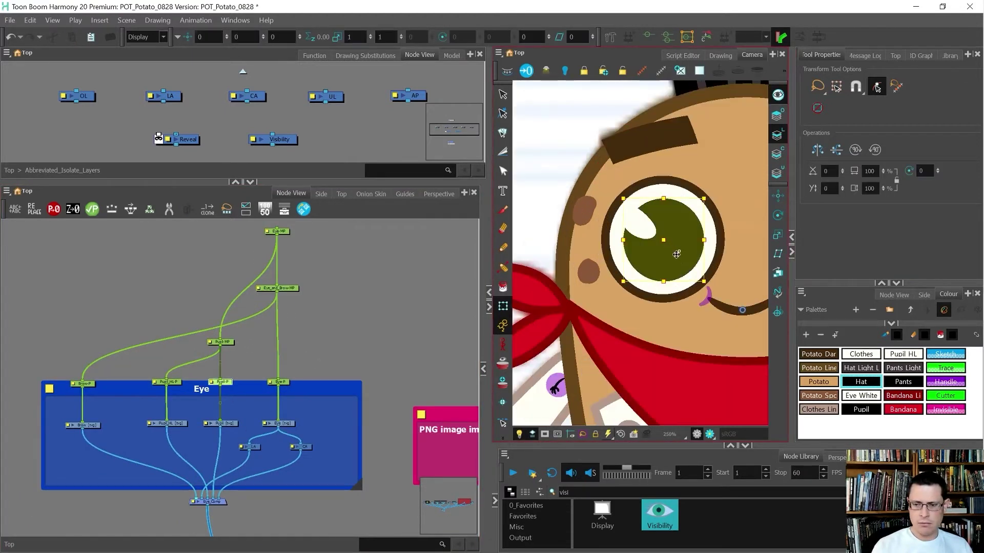
left_click_drag(679, 257, 659, 259)
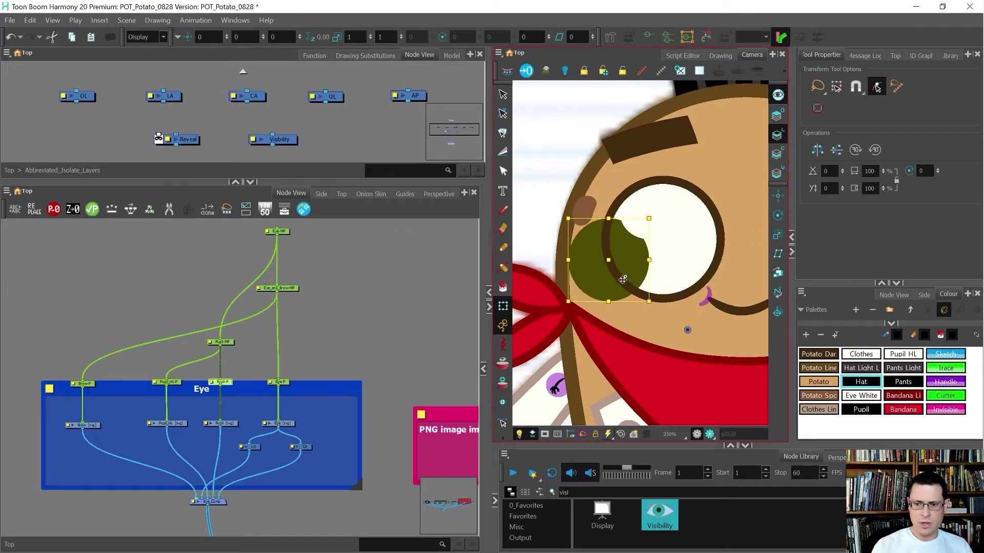
key("ctrl+z")
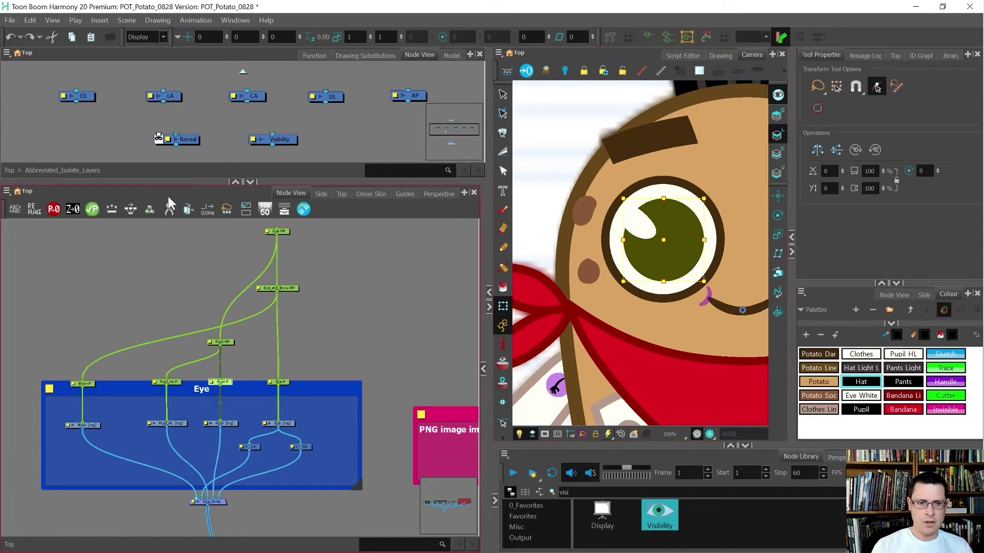
Copy the Reveal node from the abbreviated layers, insert it below the Pupil drawing, and connect the eye's CA node as its matte.
left_click(186, 139)
left_click(180, 134)
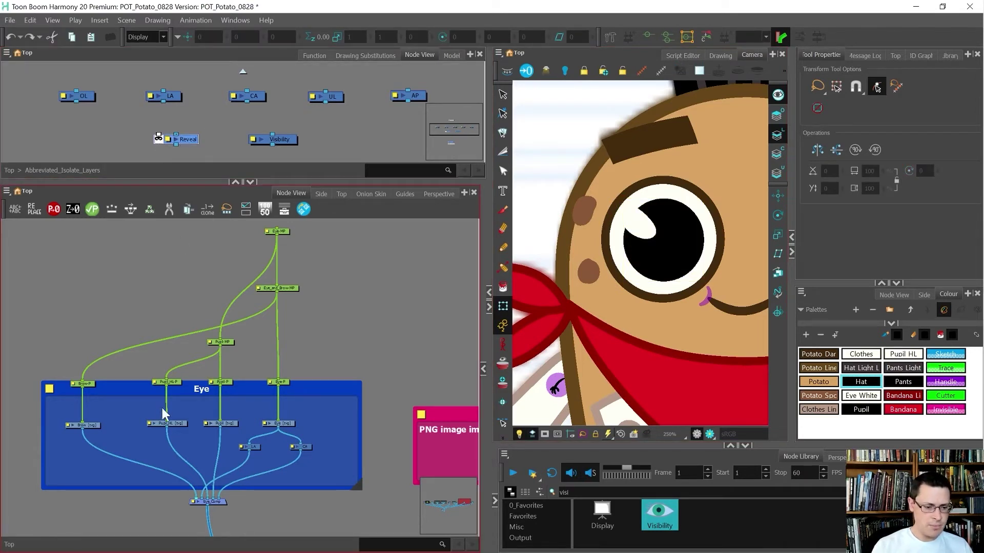
key("ctrl+v")
scroll(184, 452, "up", 3)
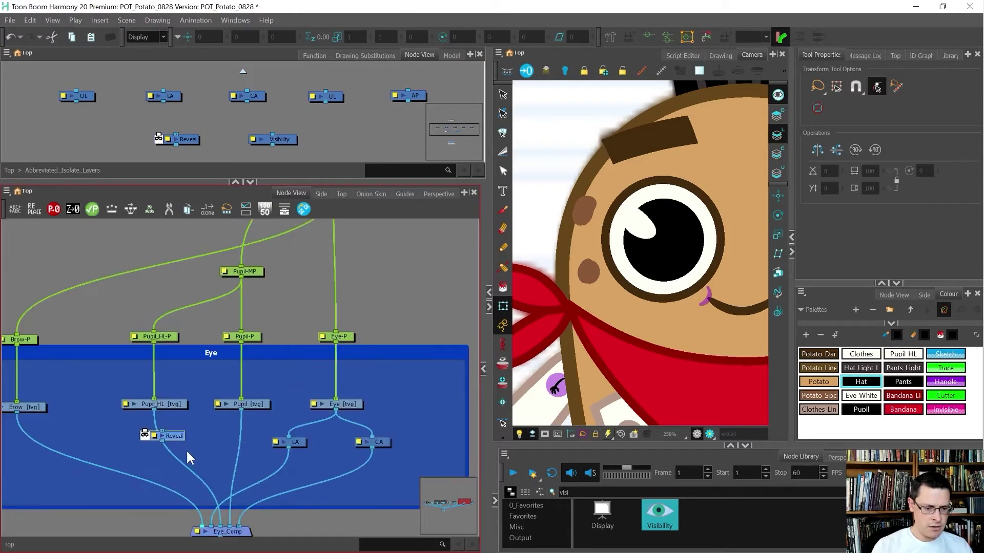
left_click_drag(169, 433, 241, 442)
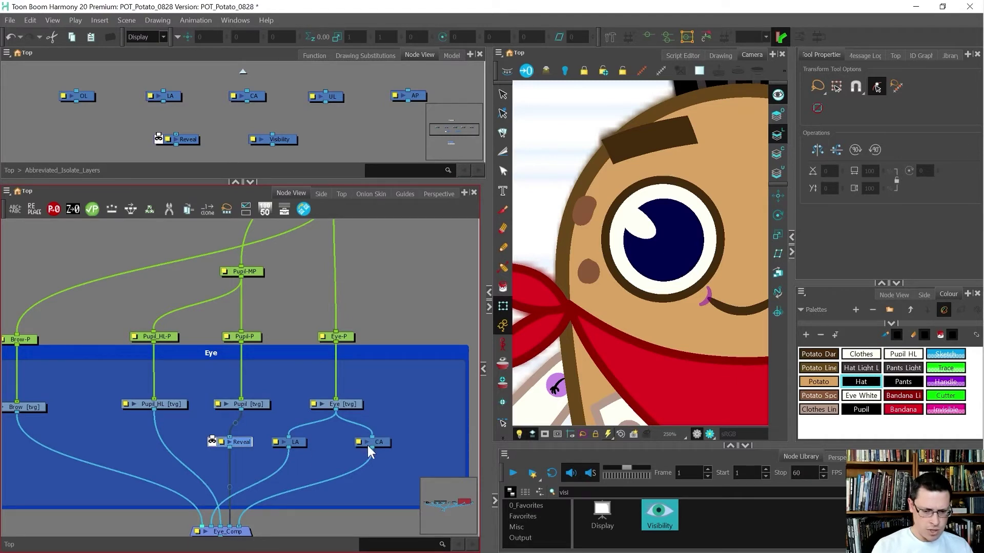
left_click_drag(371, 448, 259, 469)
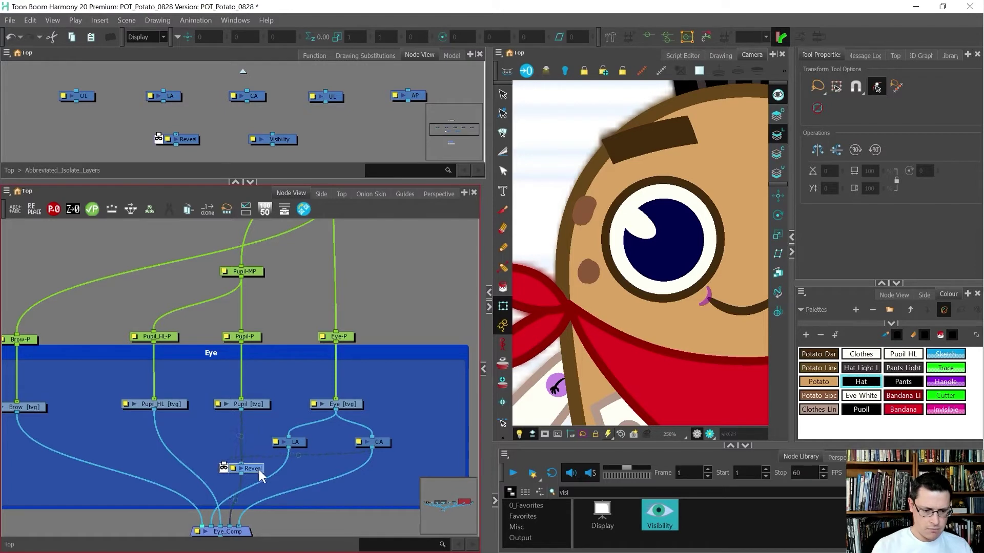
Test the Reveal cutter by moving the pupil over the eye's edge, select the pupil highlight, and undo the test move.
left_click(676, 256)
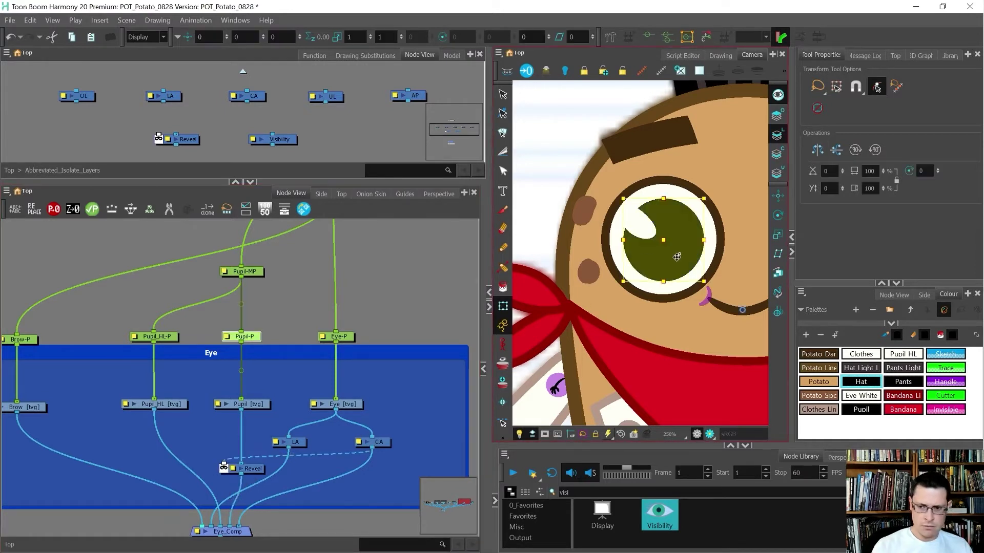
left_click_drag(677, 256, 607, 214)
left_click(639, 228)
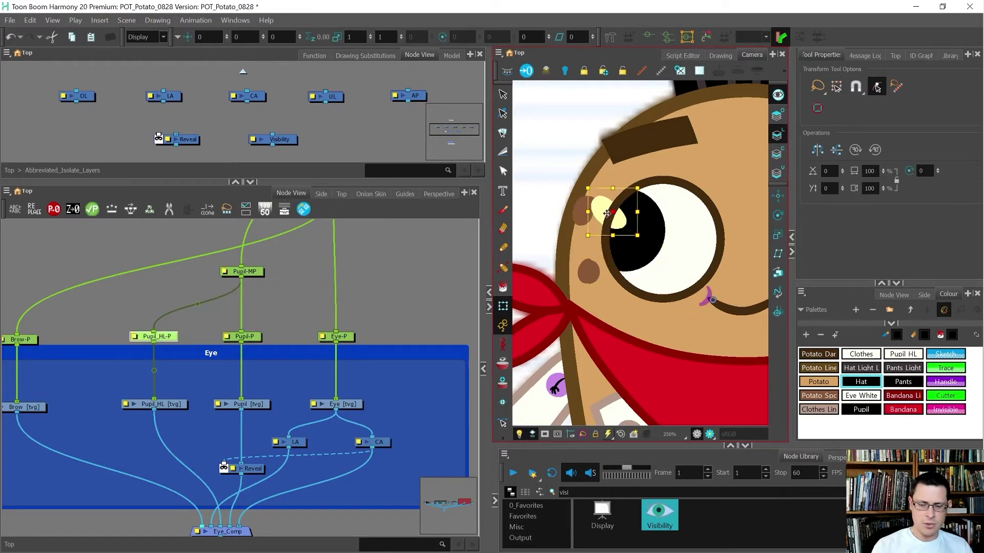
key("ctrl+z")
key("ctrl+z")
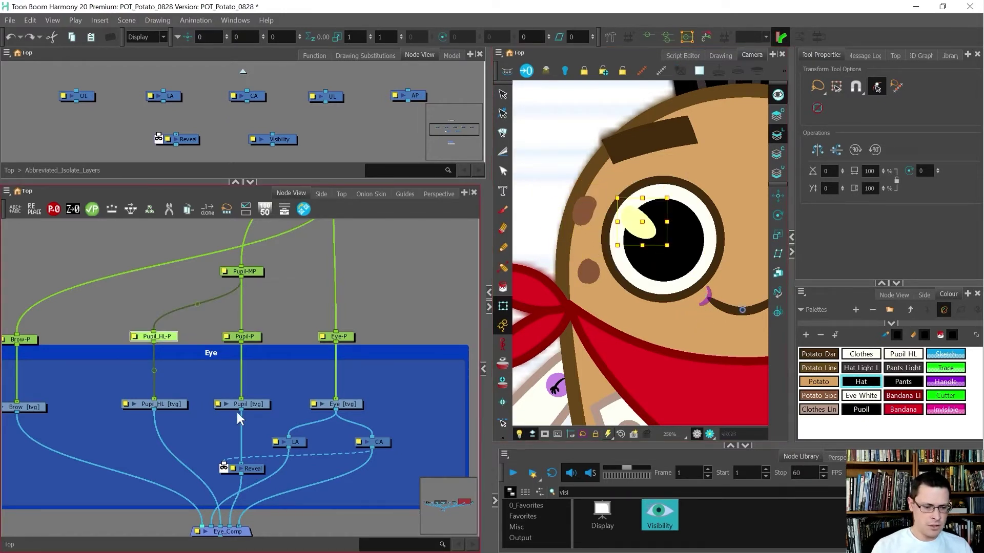
Add a composite between the Pupil drawing and Reveal, and reroute the Pupil_HL drawing from Eye_Comp into it.
scroll(204, 415, "down", 4)
scroll(206, 411, "up", 5)
left_click(220, 400)
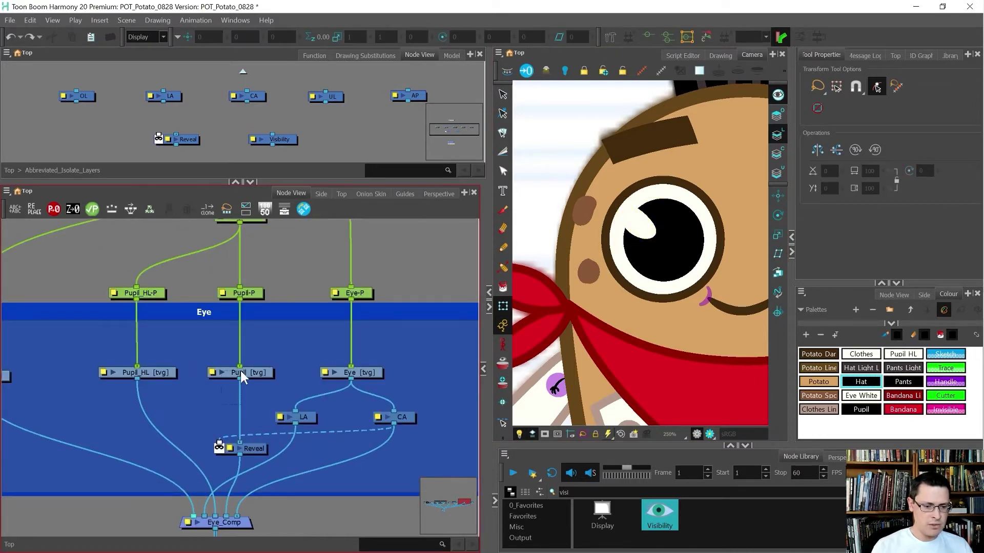
left_click(239, 371)
key("ctrl+h")
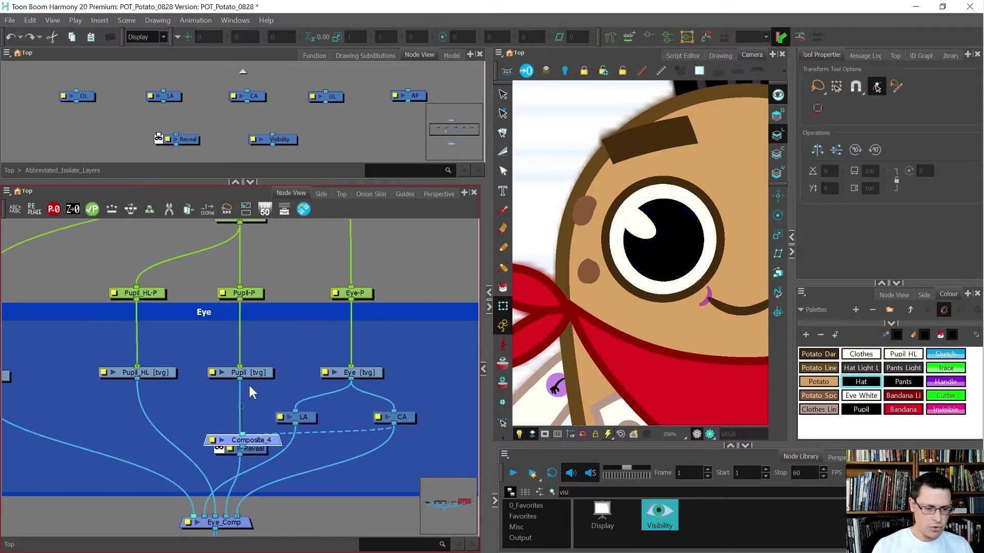
left_click_drag(263, 438, 275, 410)
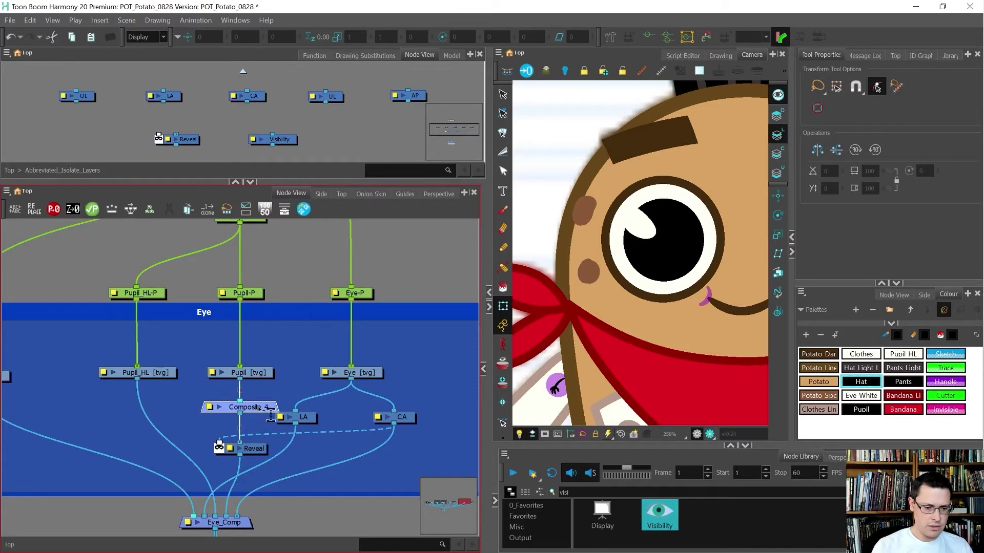
left_click_drag(218, 513, 243, 410)
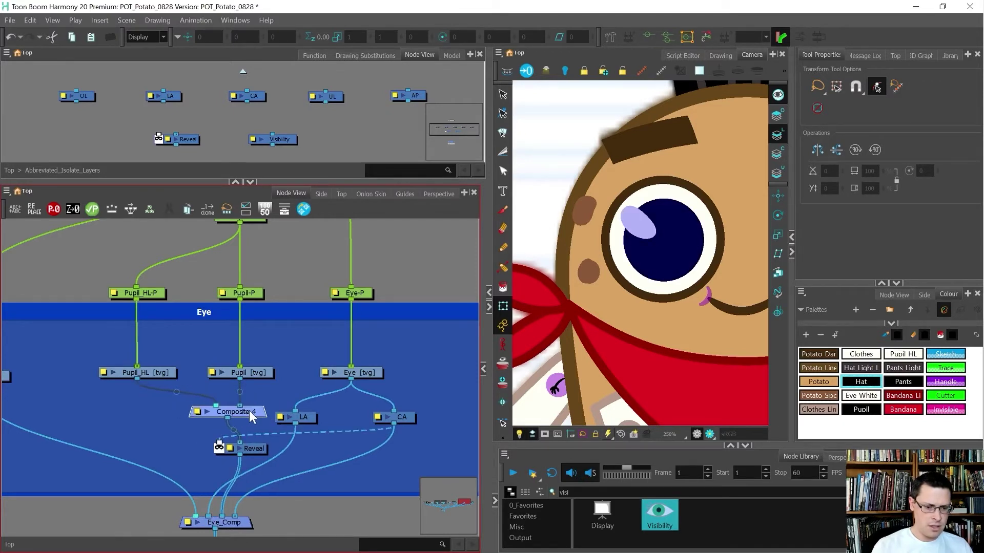
Set the mode of the new composite above Reveal to As Bitmap.
left_click(198, 413)
left_click(258, 372)
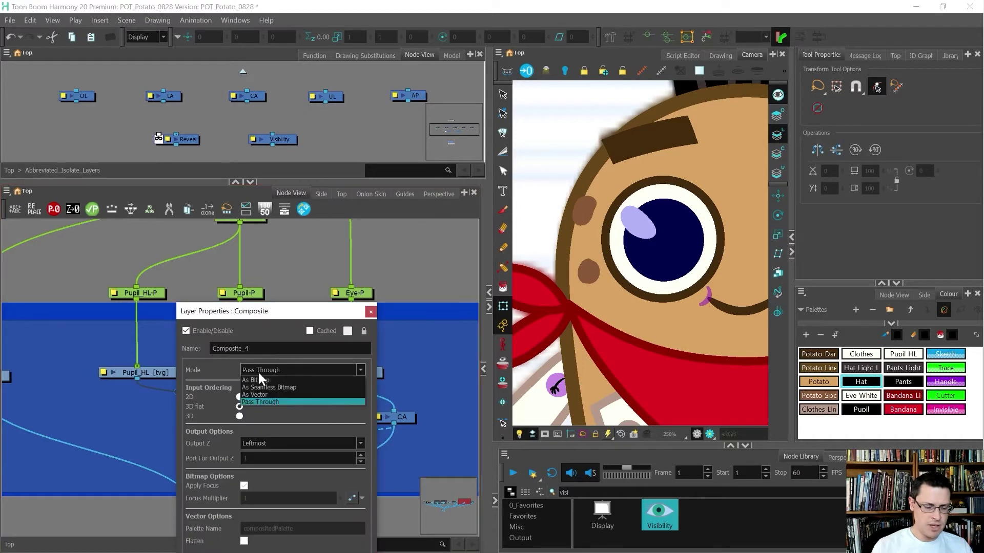
left_click(263, 379)
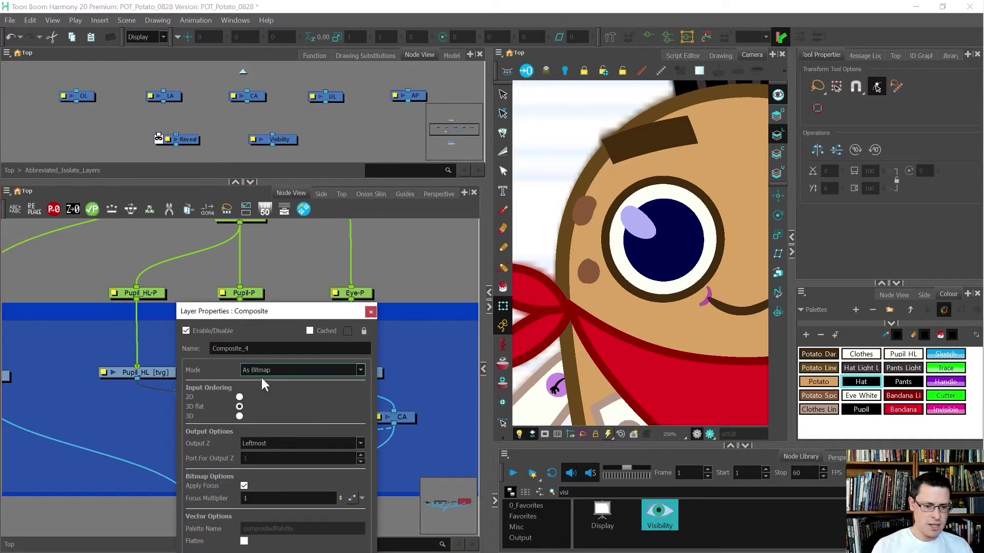
left_click(371, 311)
Position the composite just below the pupil drawings and rename it Pupil_Comp.
left_click(167, 371)
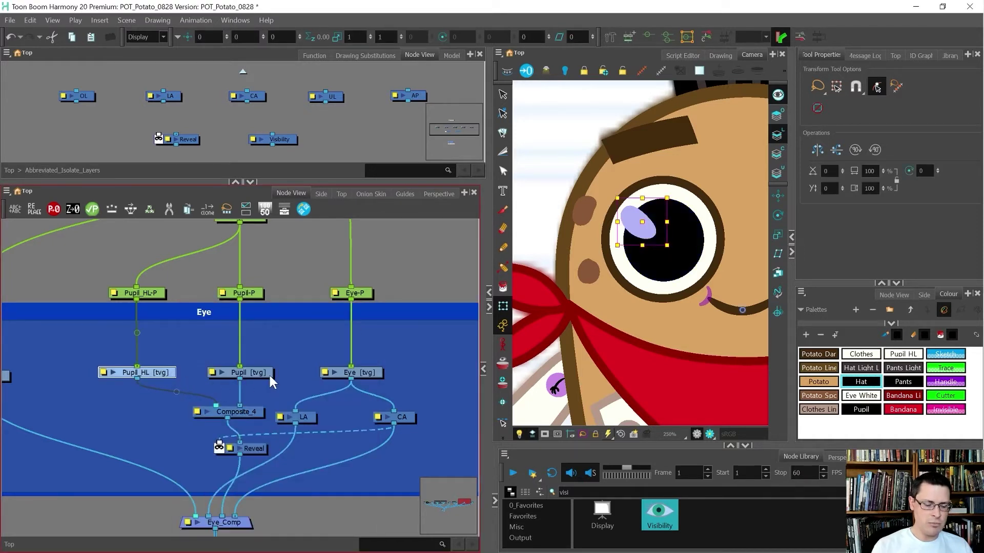
left_click(253, 410)
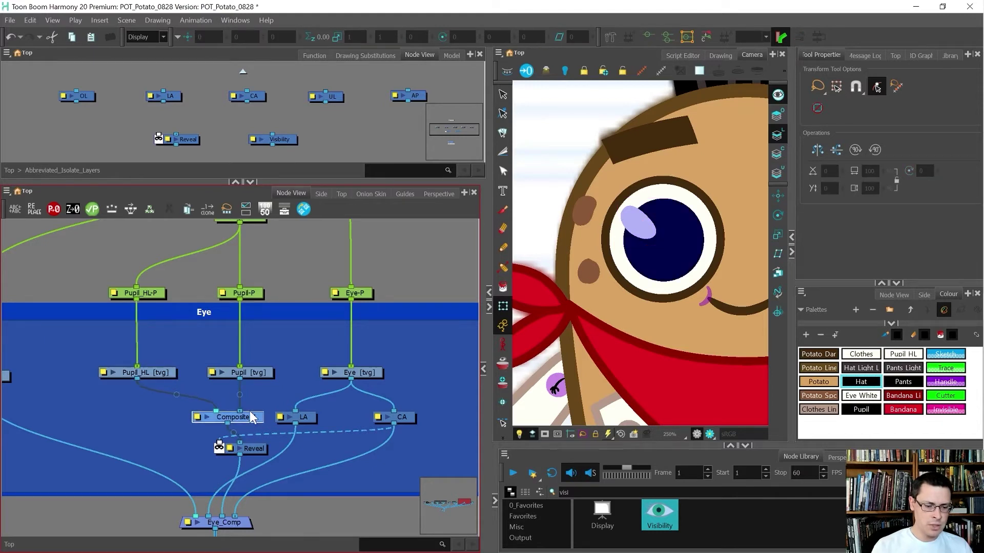
left_click(196, 417)
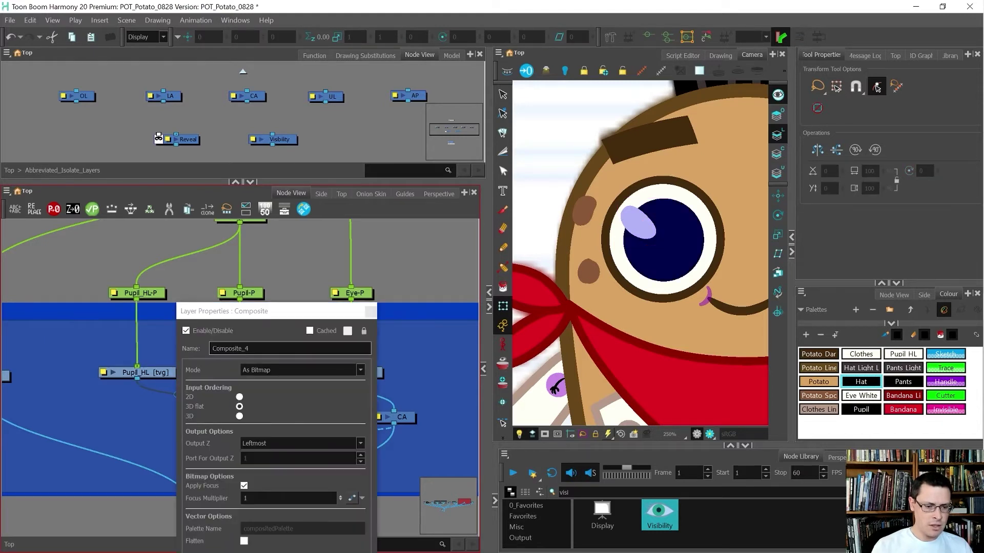
type("Pupil_")
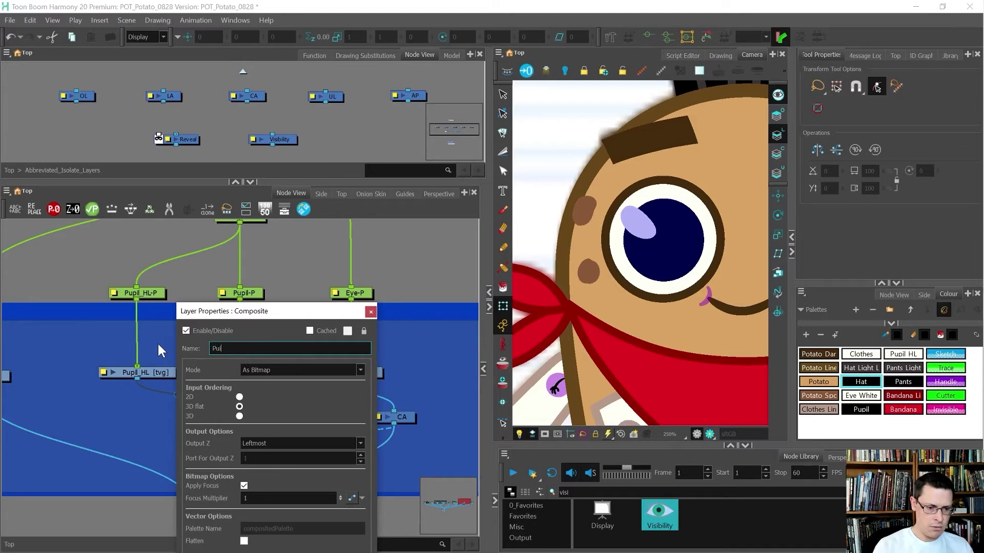
type("Comp")
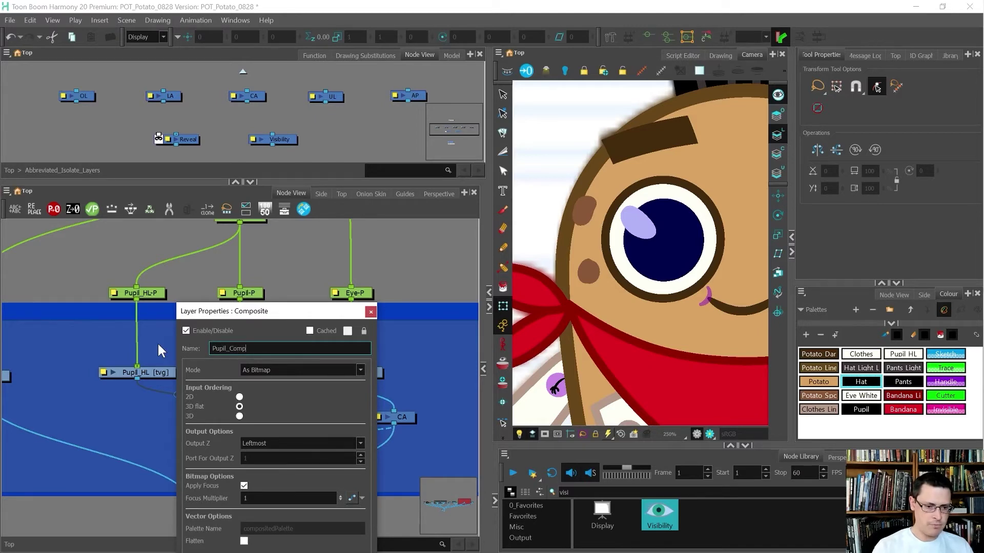
left_click(371, 309)
Align the Reveal node below Pupil_Comp and rename it Pupil_Revealed_on_Eye_CA.
scroll(279, 296, "down", 2)
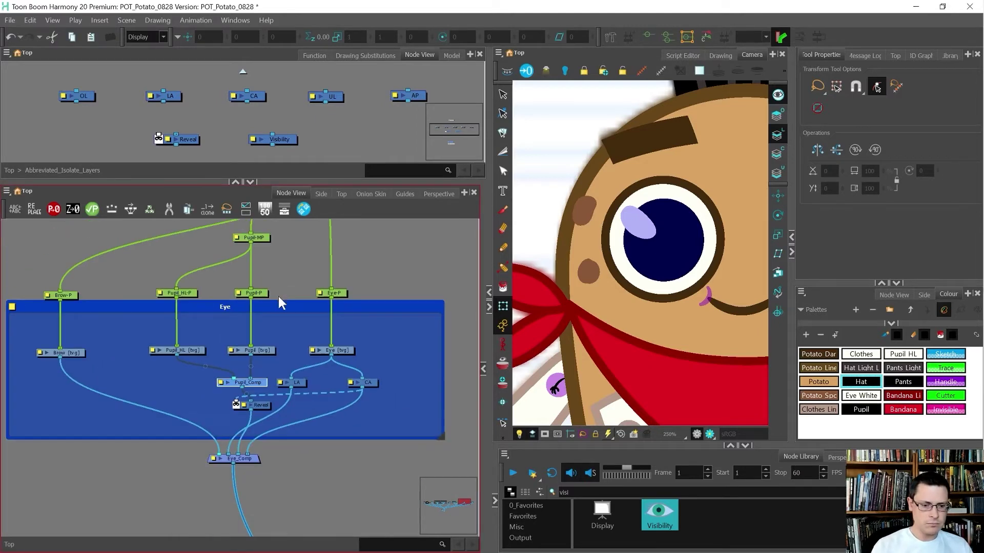
scroll(277, 399, "up", 3)
scroll(278, 429, "down", 1)
left_click_drag(262, 414, 250, 428)
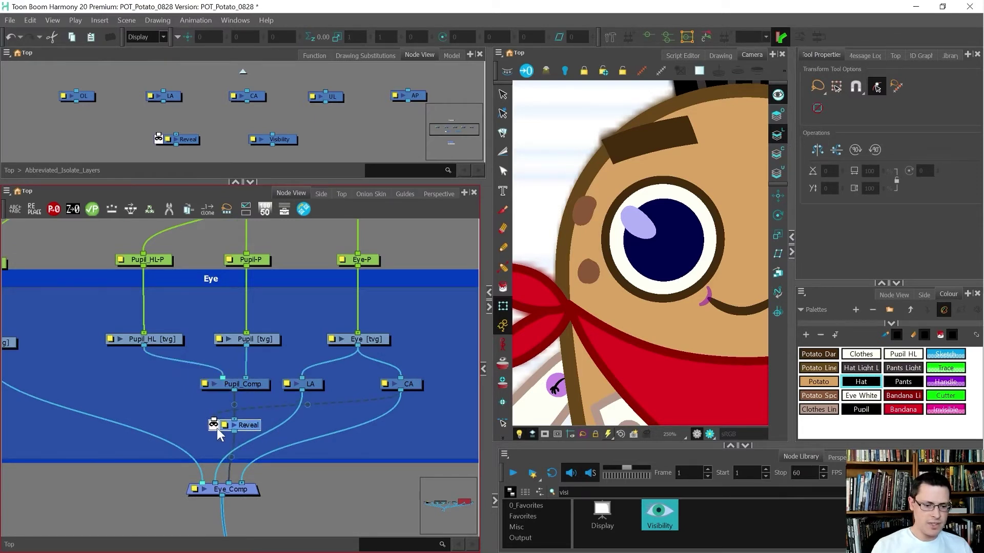
double_click(228, 425)
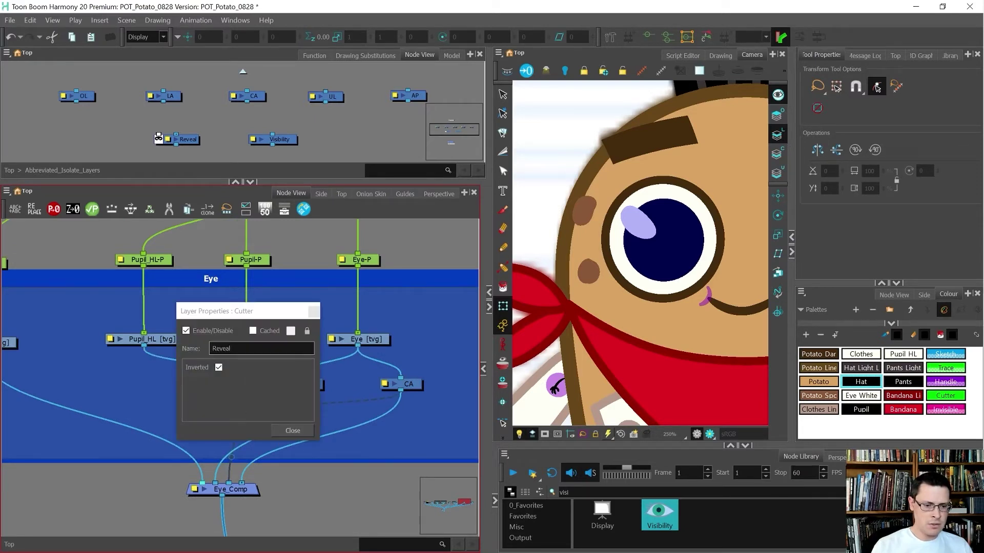
left_click(192, 348)
type("Pupil_")
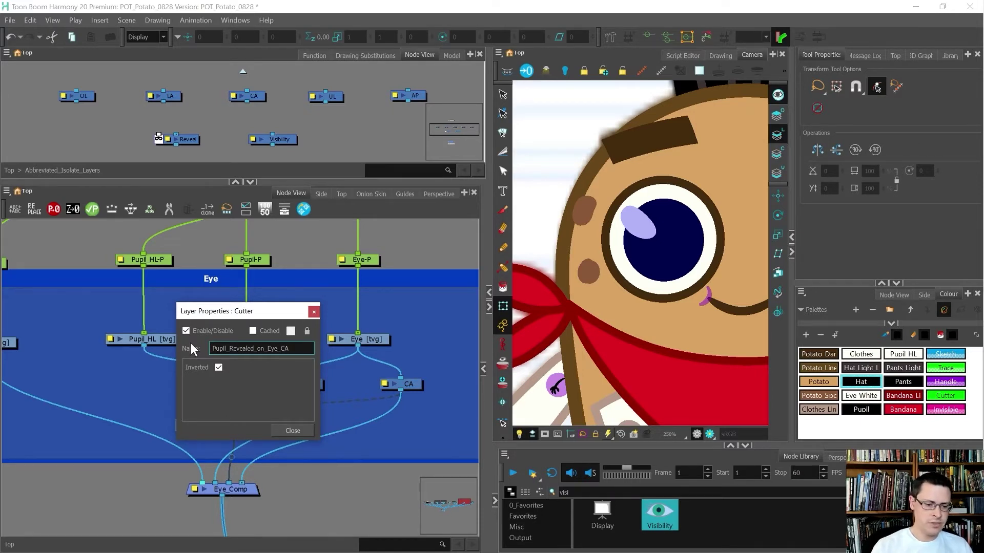
Lower Eye_Comp and shift the Eye column, with its master pegs, LA and CA nodes, slightly right of the pupil column.
left_click(291, 430)
scroll(235, 389, "down", 5)
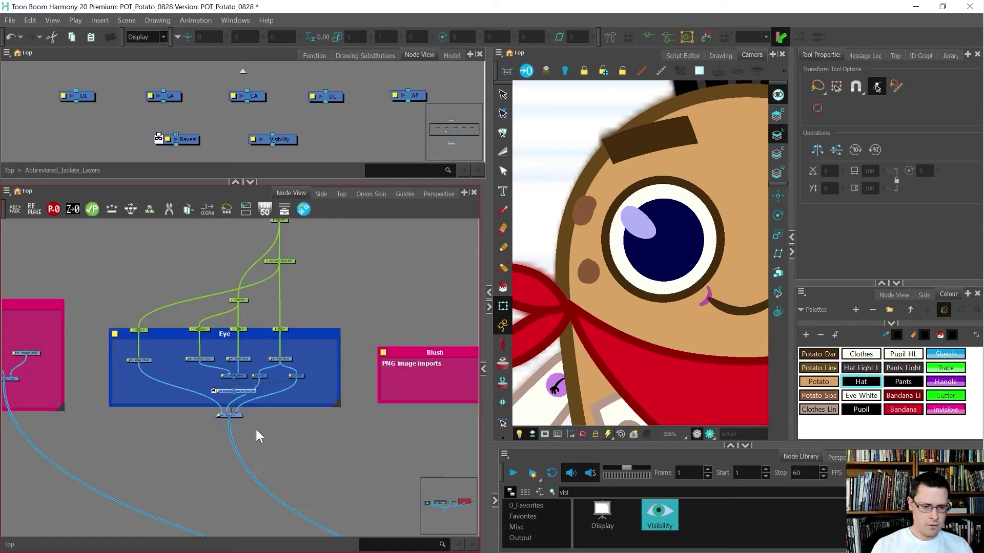
left_click_drag(256, 429, 220, 436)
left_click_drag(318, 386, 260, 217)
left_click_drag(278, 261, 291, 265)
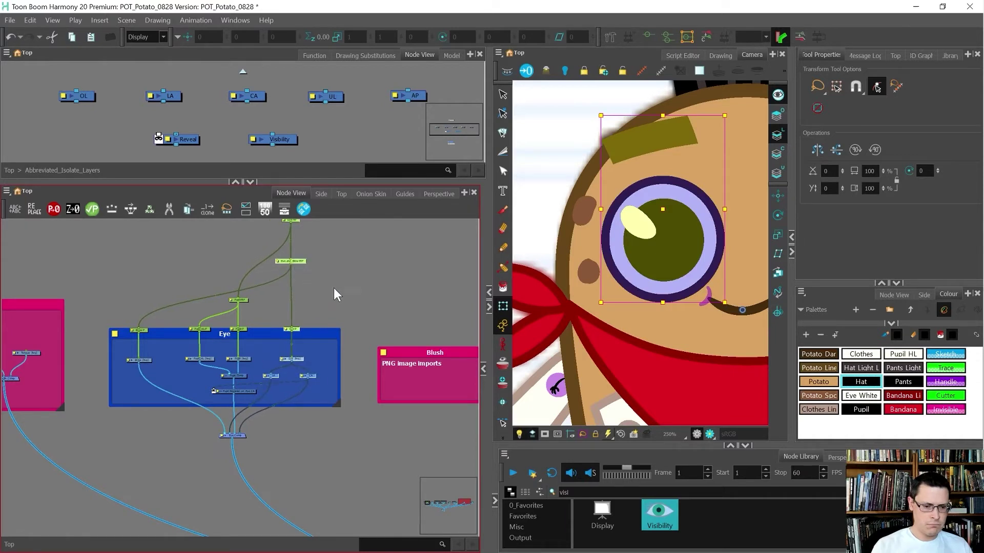
left_click(334, 289)
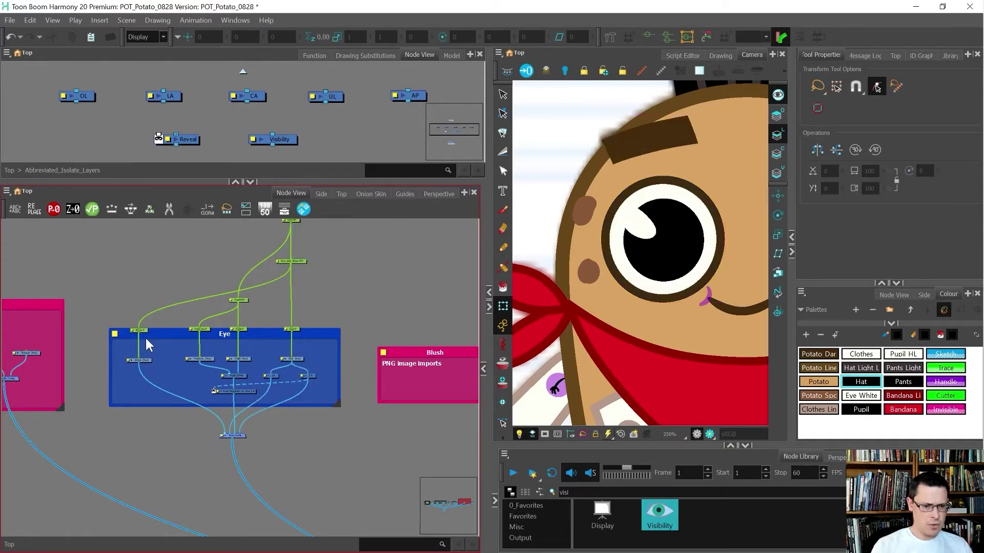
Add a brown backdrop named Brow around the Brow peg and drawing.
scroll(145, 336, "up", 3)
left_click(125, 322)
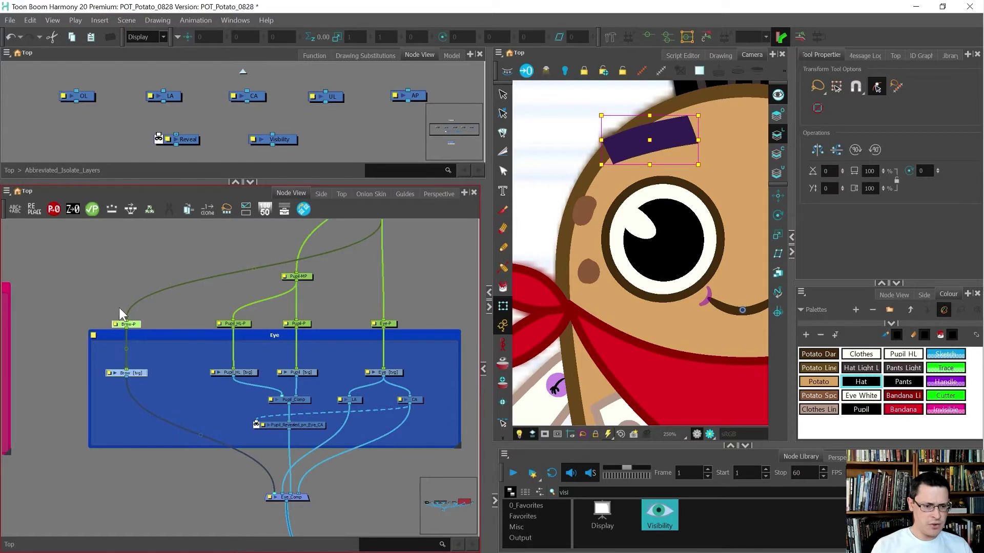
key("ctrl+b")
left_click(83, 290)
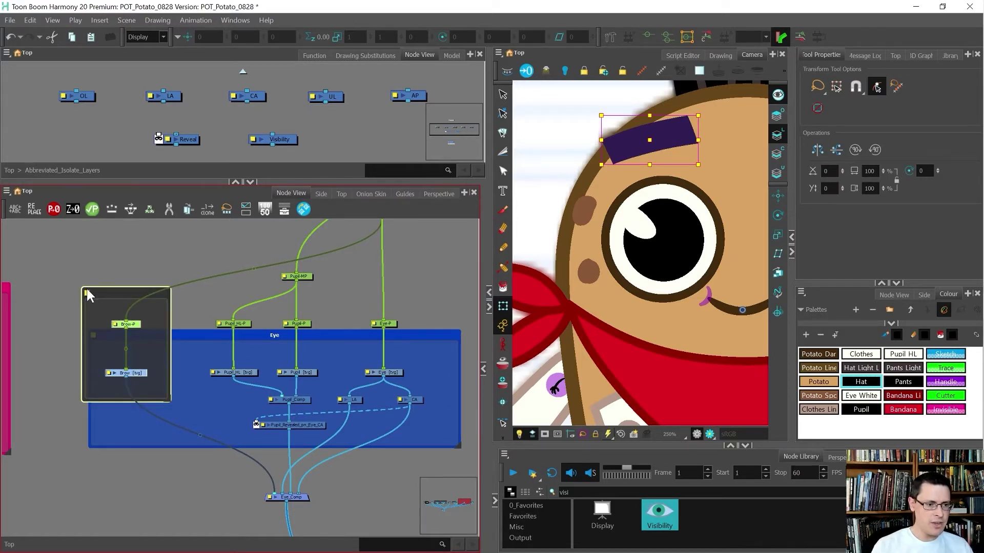
left_click(87, 292)
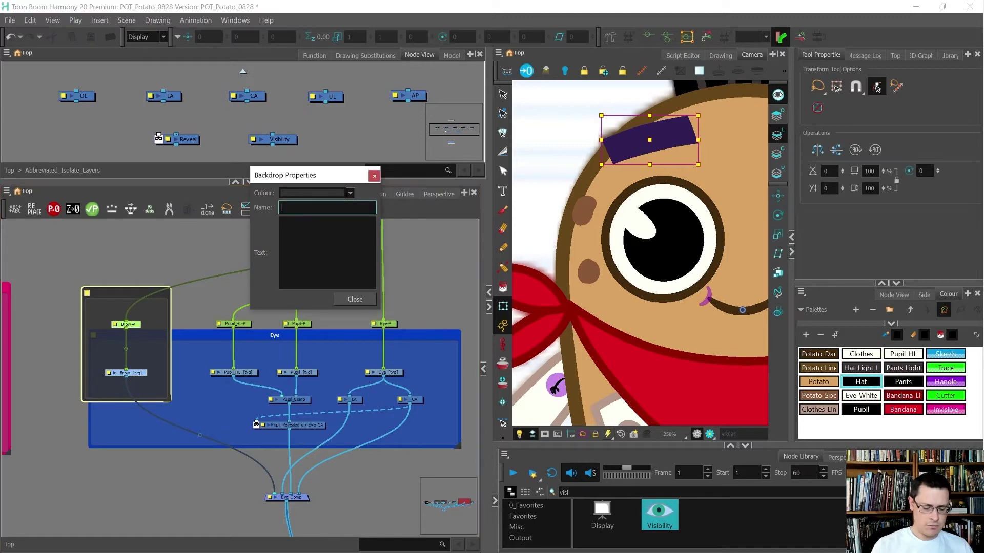
left_click(296, 193)
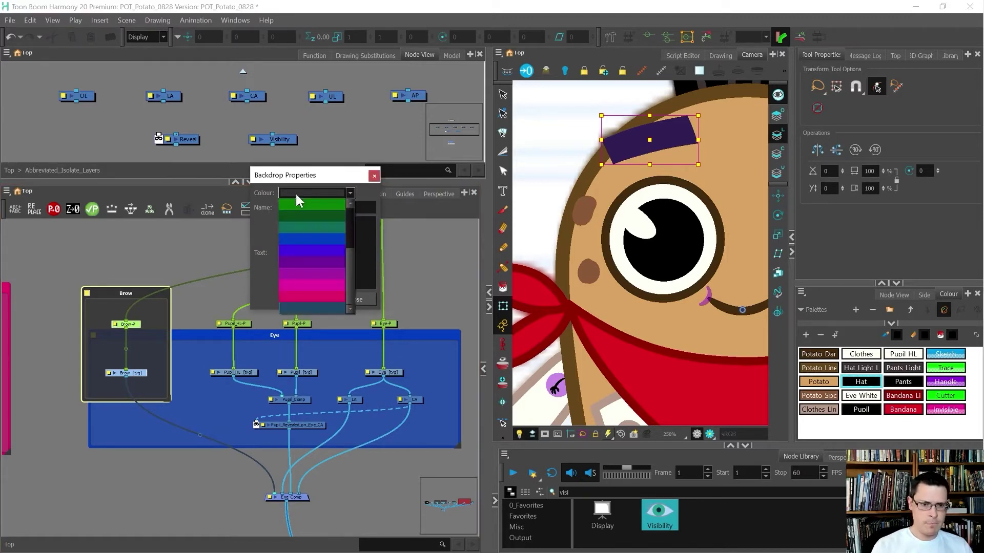
left_click(313, 226)
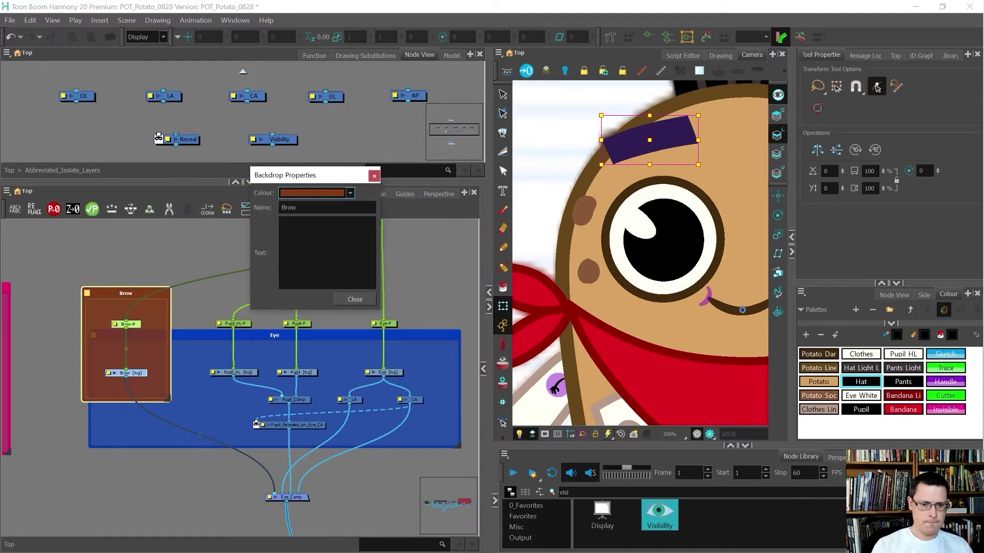
left_click(361, 297)
Add a backdrop named Eye White around the Eye peg and drawing, then raise it and the Brow backdrop slightly.
scroll(242, 347, "down", 3)
scroll(310, 384, "down", 2)
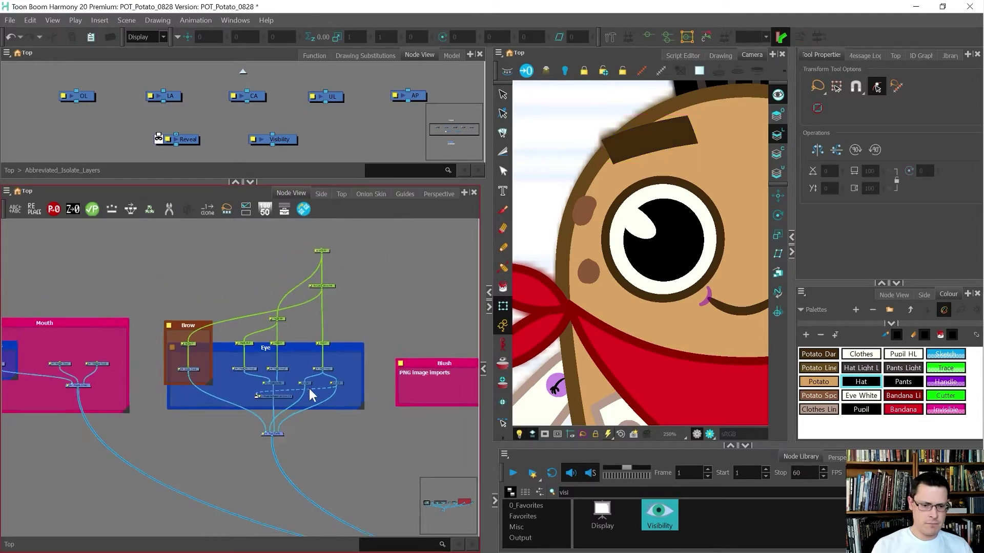
scroll(338, 307, "up", 1)
scroll(357, 389, "up", 2)
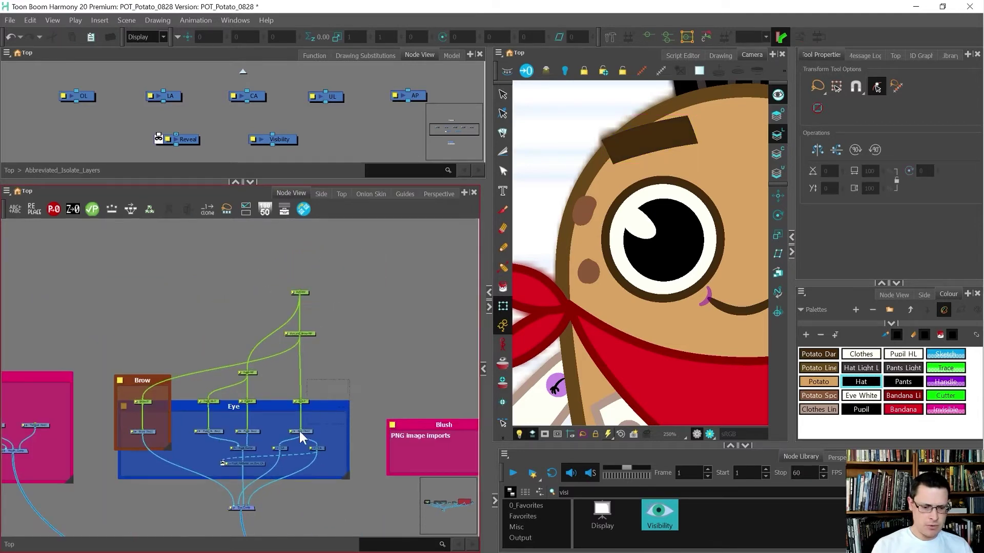
left_click_drag(278, 439, 277, 437)
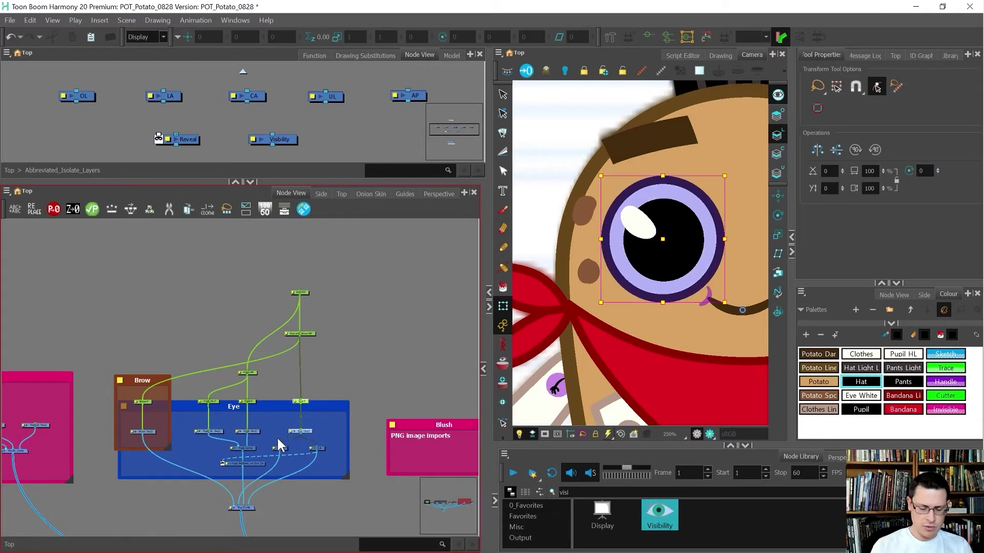
key("ctrl+b")
double_click(280, 380)
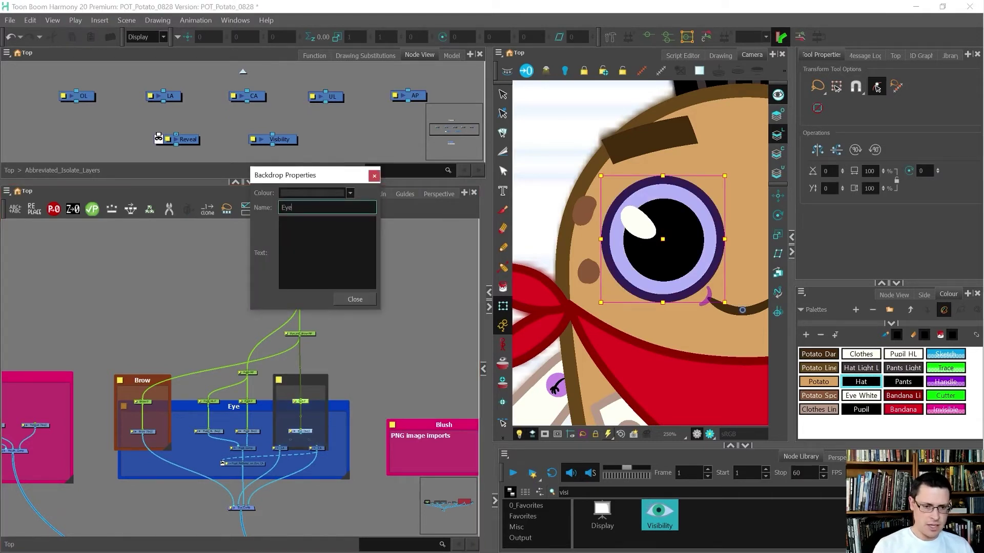
type("Eye White")
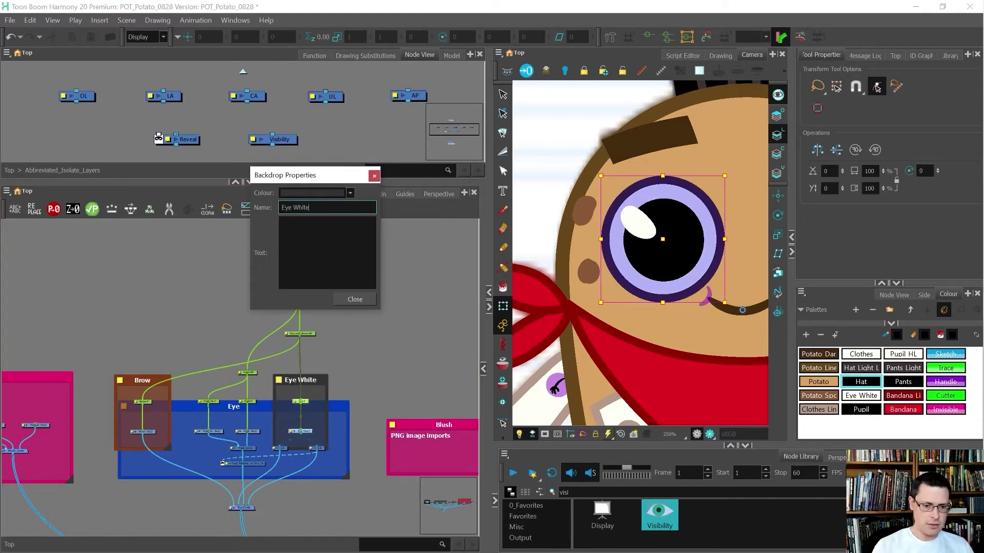
left_click(356, 301)
scroll(323, 454, "up", 1)
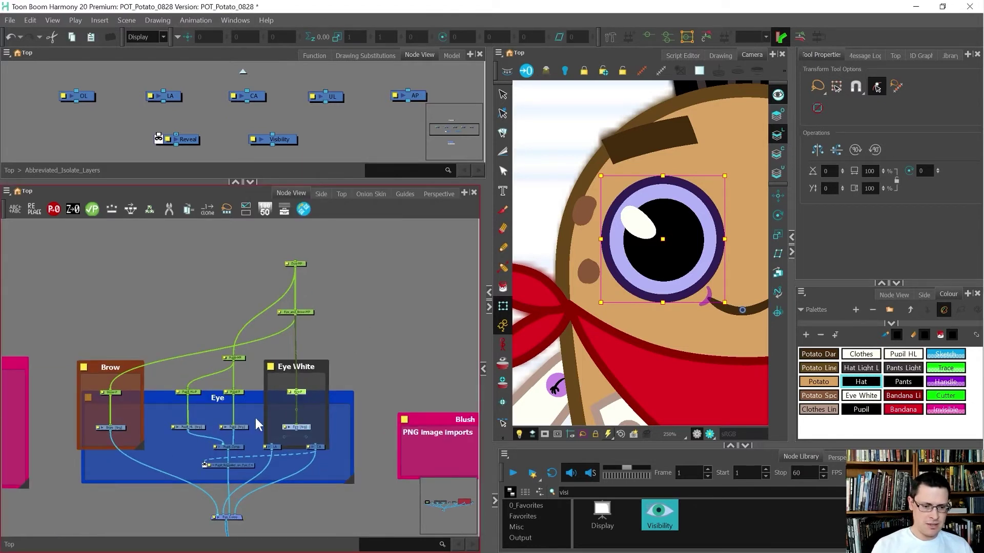
left_click(356, 339)
left_click_drag(317, 362, 318, 357)
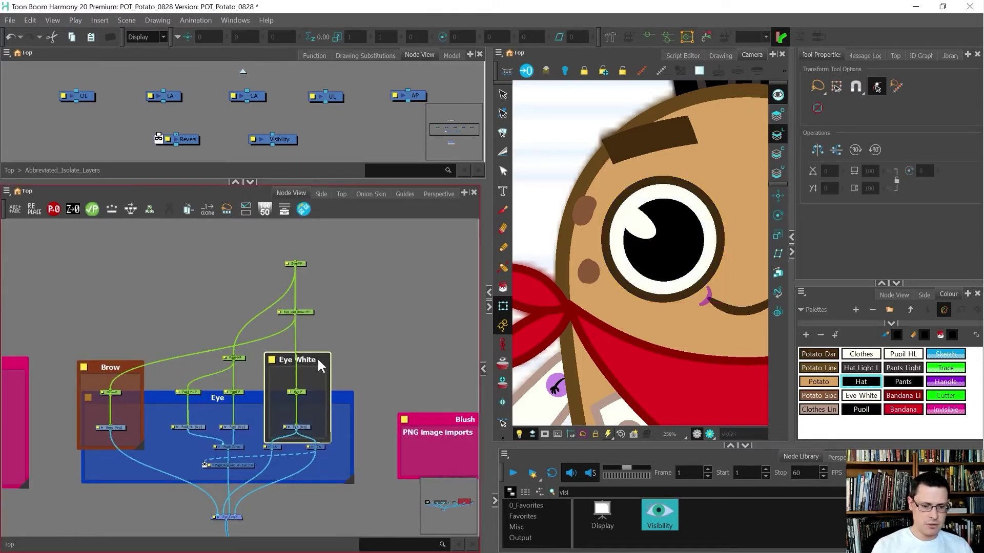
left_click_drag(108, 368, 106, 364)
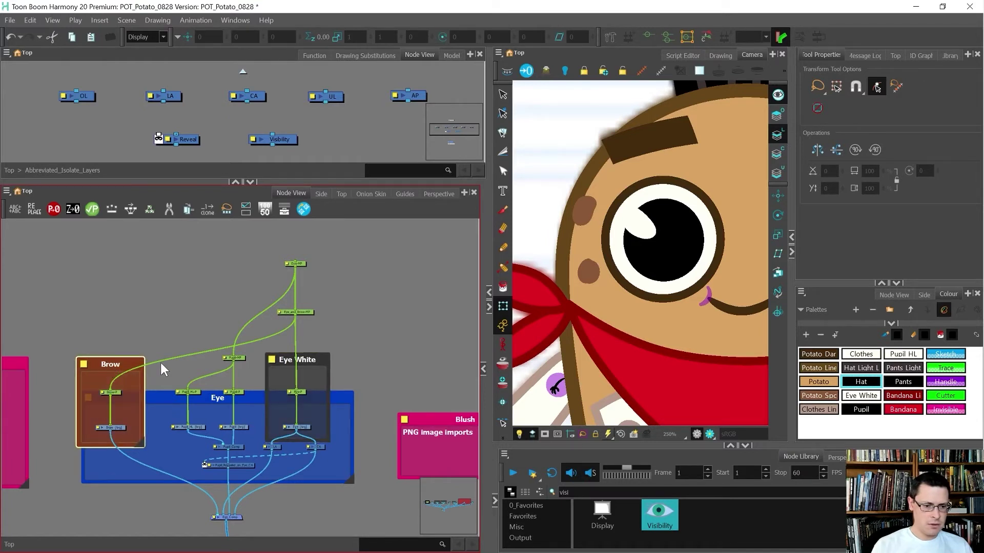
Add a blue backdrop named Pupil around the pupil and highlight pegs and drawings, including their master peg.
left_click_drag(146, 333, 250, 433)
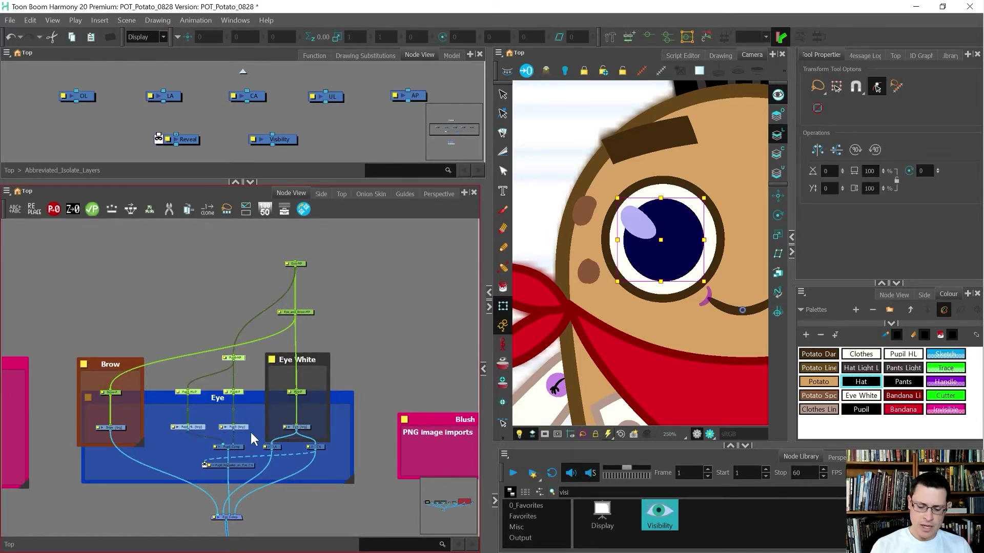
key("ctrl+b")
double_click(162, 333)
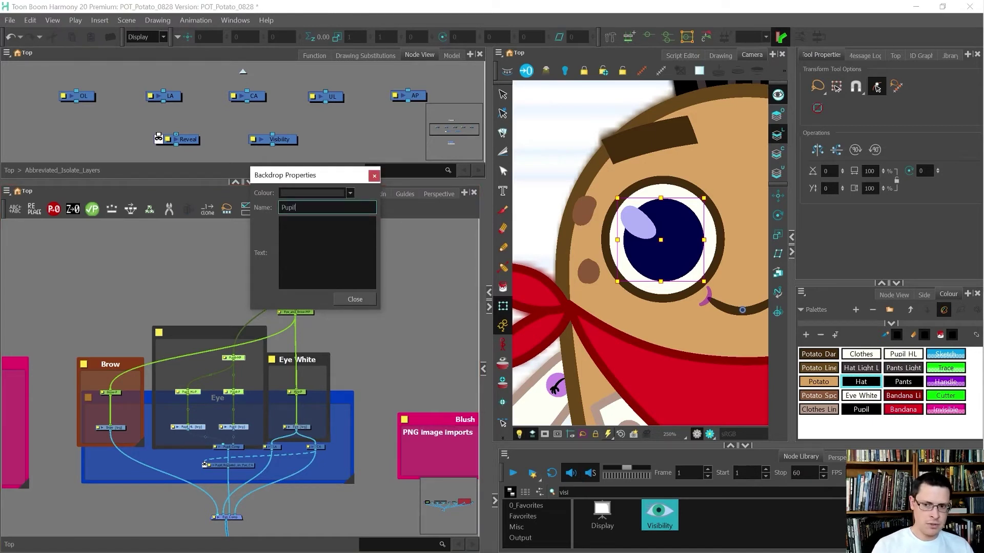
type("Pupil")
left_click(341, 192)
left_click(336, 243)
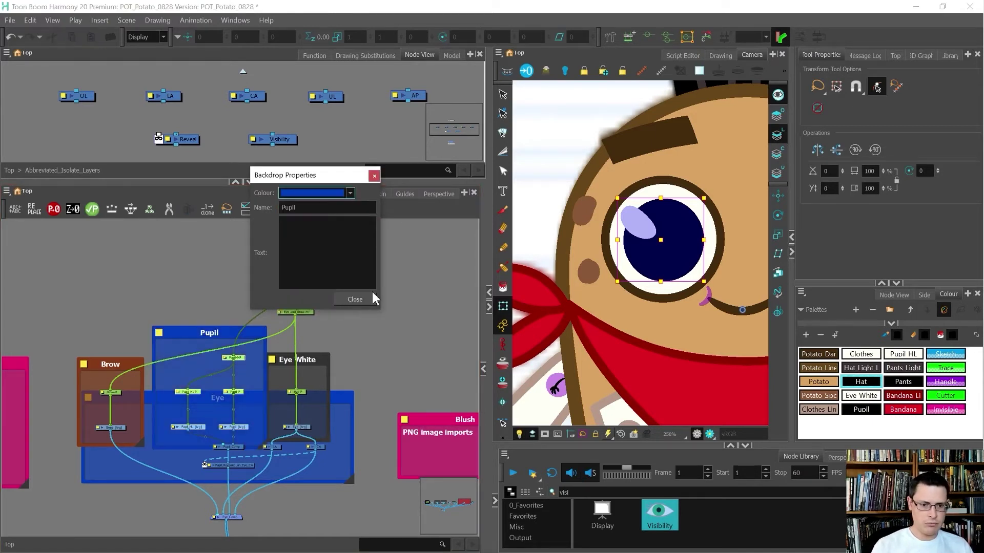
left_click(372, 294)
left_click(301, 348)
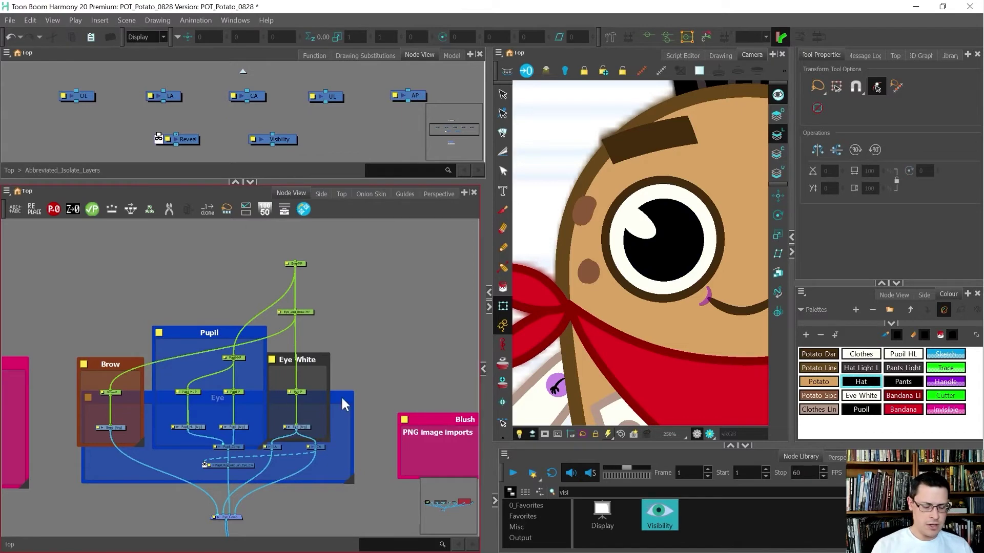
Move the old Eye backdrop out from behind the eye nodes to the empty area below the Mouth group.
left_click_drag(341, 397, 136, 540)
scroll(180, 465, "down", 2)
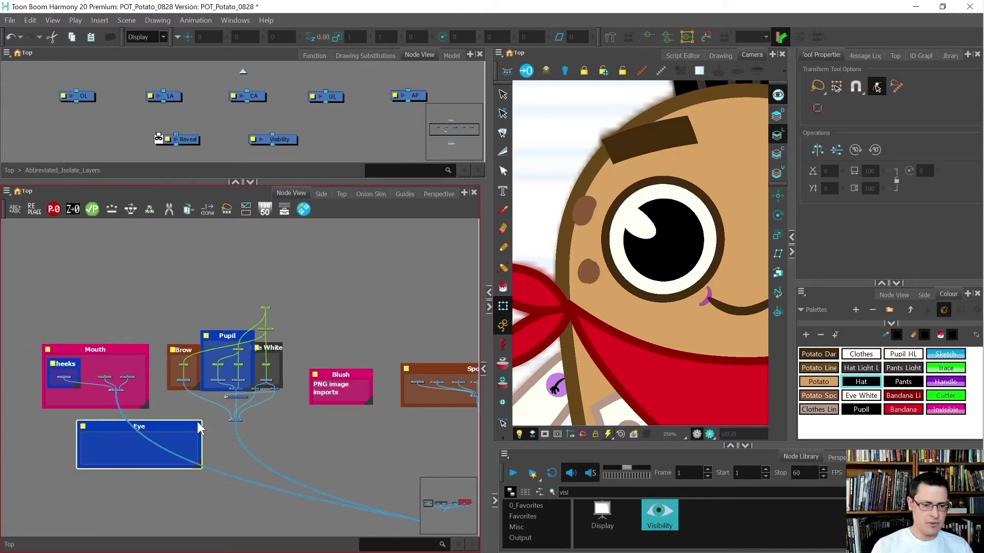
left_click_drag(180, 427, 174, 493)
left_click(367, 413)
Nudge the Pupil backdrop and enlarge it to enclose Pupil_Comp and the Pupil_Revealed_on_Eye_CA cutter.
scroll(248, 356, "up", 2)
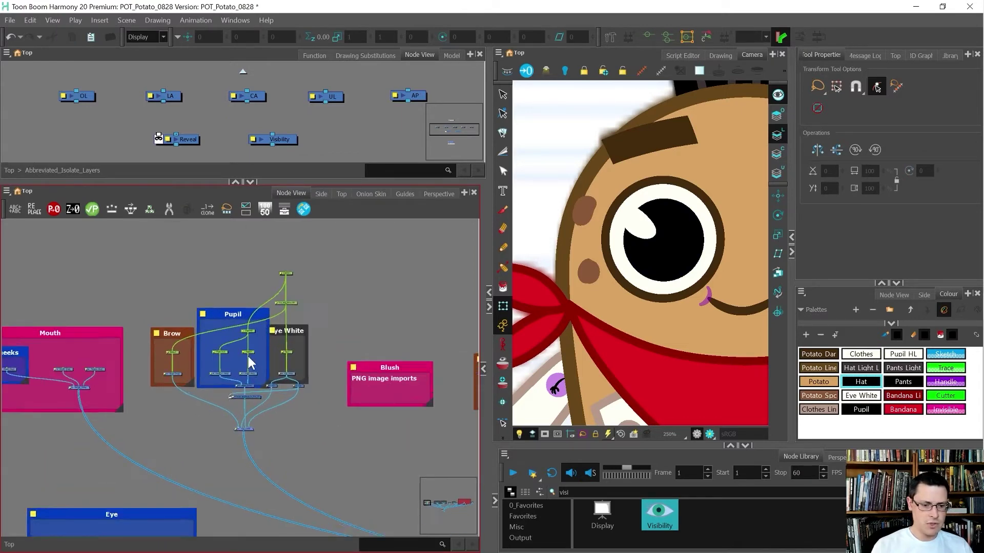
scroll(248, 356, "up", 2)
left_click_drag(266, 302, 261, 300)
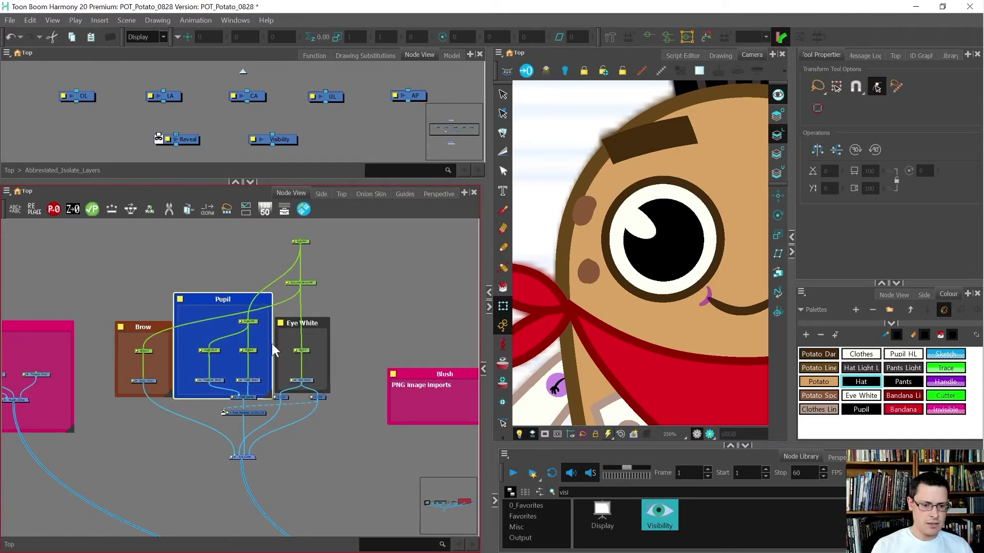
left_click_drag(266, 394, 273, 419)
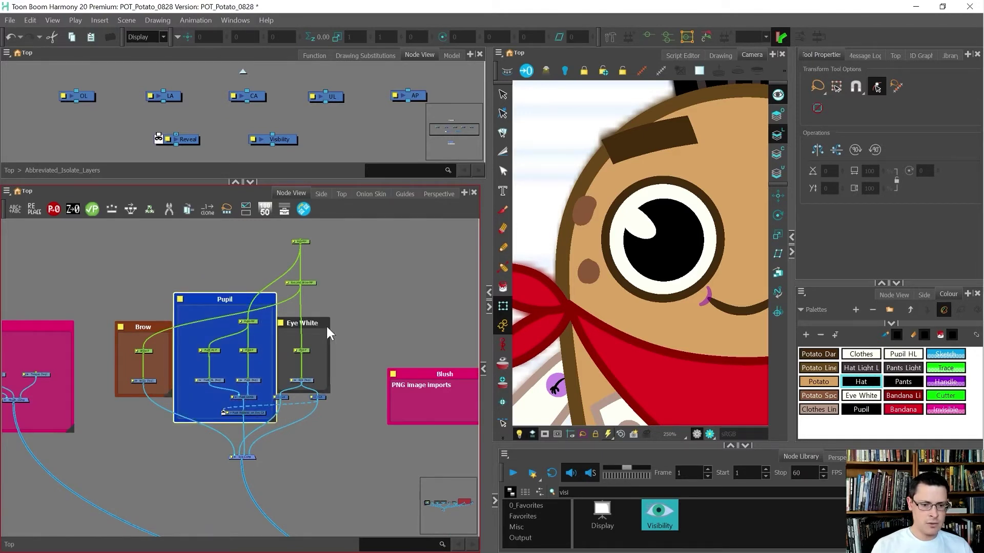
Align the Eye White backdrop's top with Pupil, enlarge it around LA and CA, and centre the Eye nodes inside it.
left_click_drag(316, 323, 321, 297)
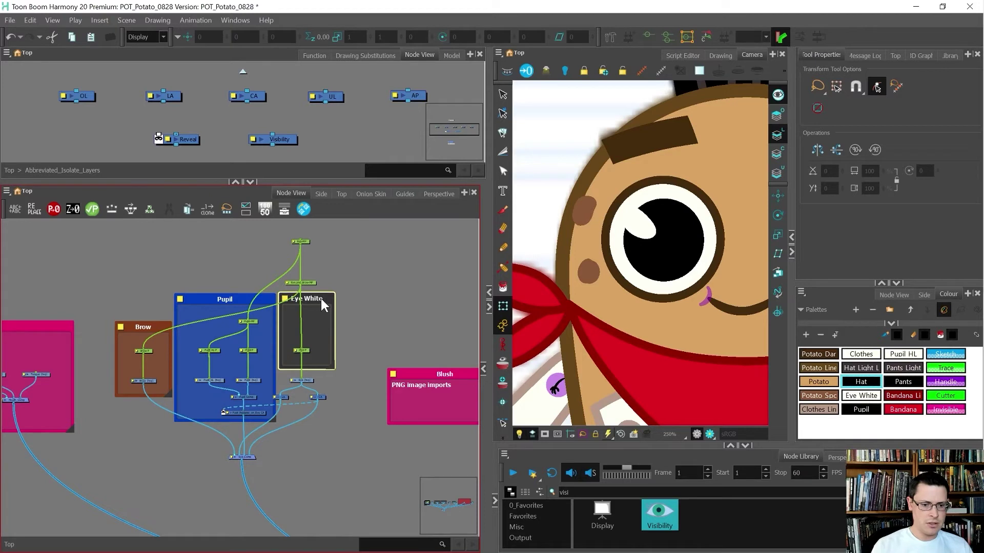
left_click_drag(333, 367, 287, 241)
left_click_drag(294, 288, 315, 287)
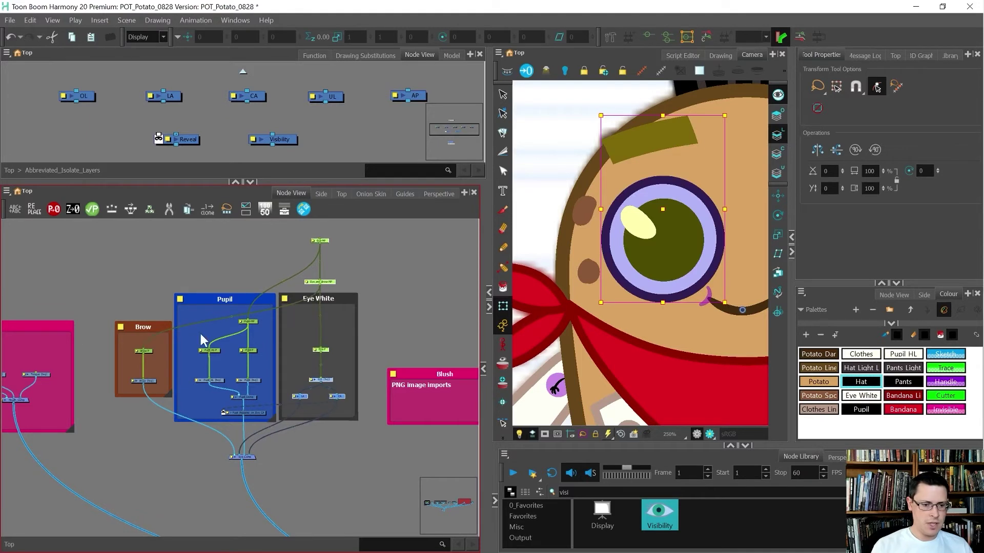
Align the Brow backdrop's top edge with the Pupil backdrop and extend its bottom edge to match.
left_click_drag(156, 326, 151, 299)
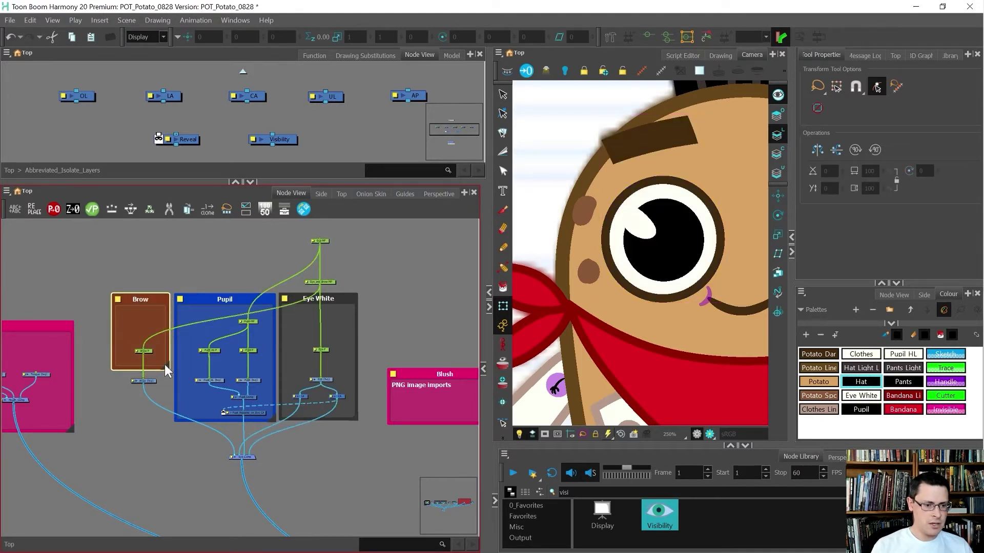
left_click_drag(167, 367, 168, 420)
left_click(315, 451)
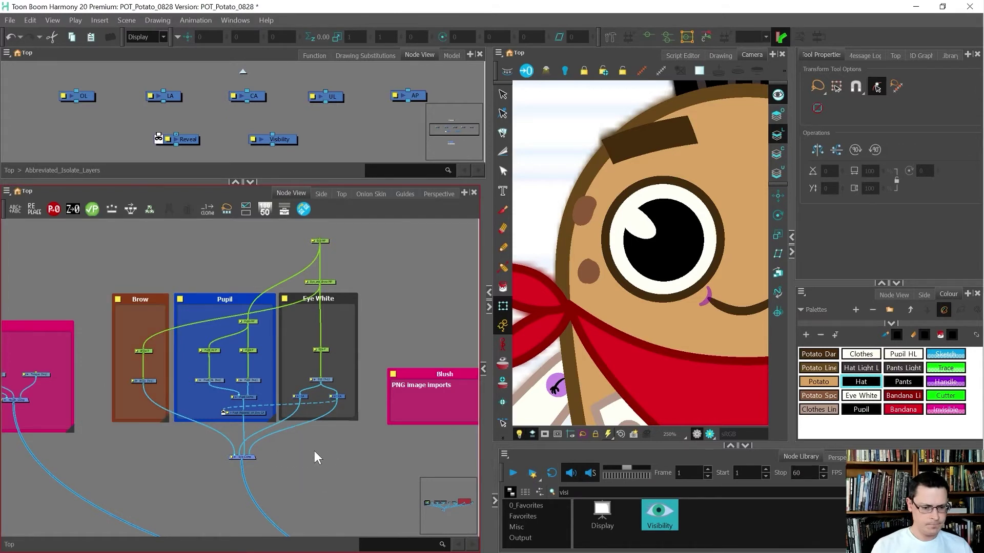
left_click(243, 456)
scroll(293, 287, "down", 1)
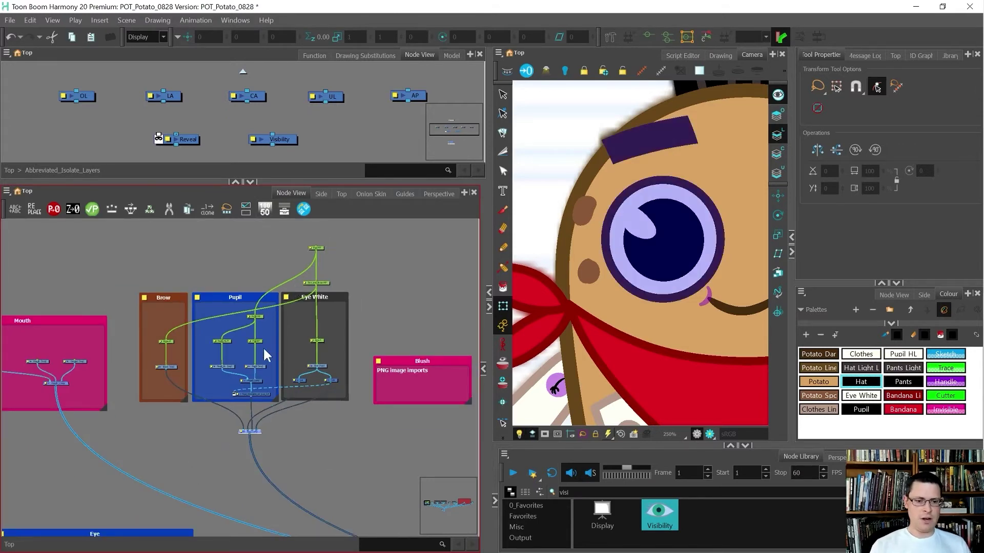
key("d")
key("a")
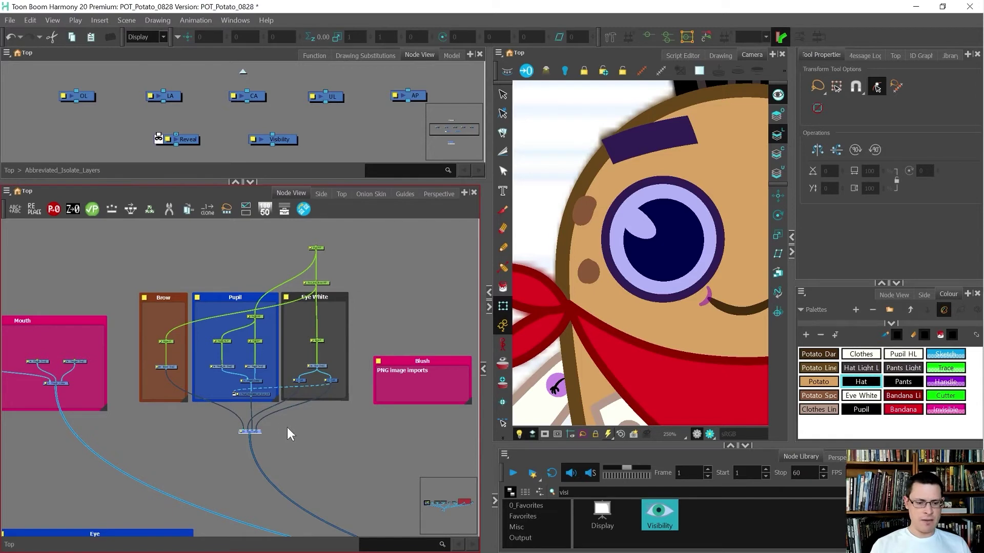
left_click(287, 428)
Test moving the pupil and highlight across the eye through the peg hierarchy, undoing each move.
left_click(642, 226)
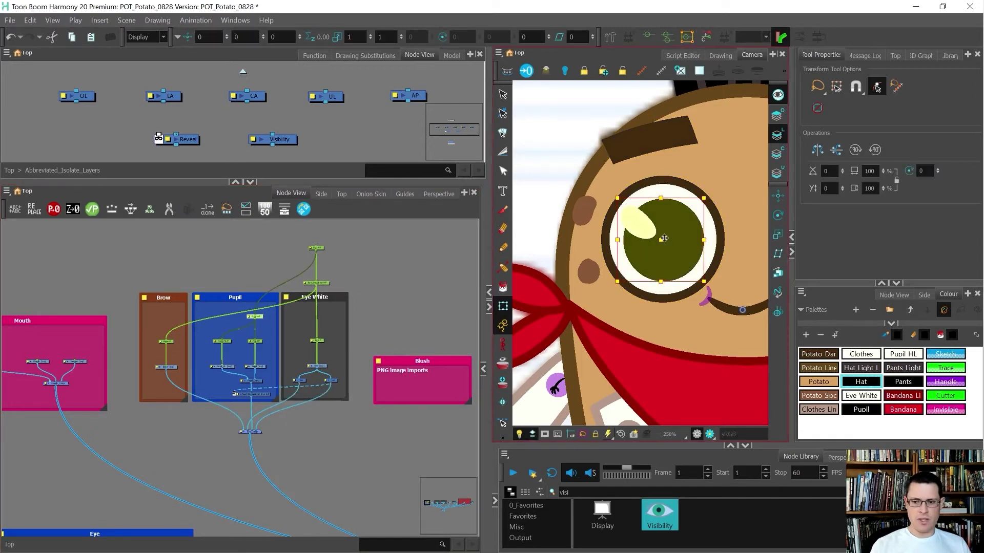
left_click(675, 222)
key("shift+b")
left_click_drag(676, 223, 607, 215)
key("ctrl+z")
key("b")
left_click_drag(671, 217, 697, 198)
key("ctrl+z")
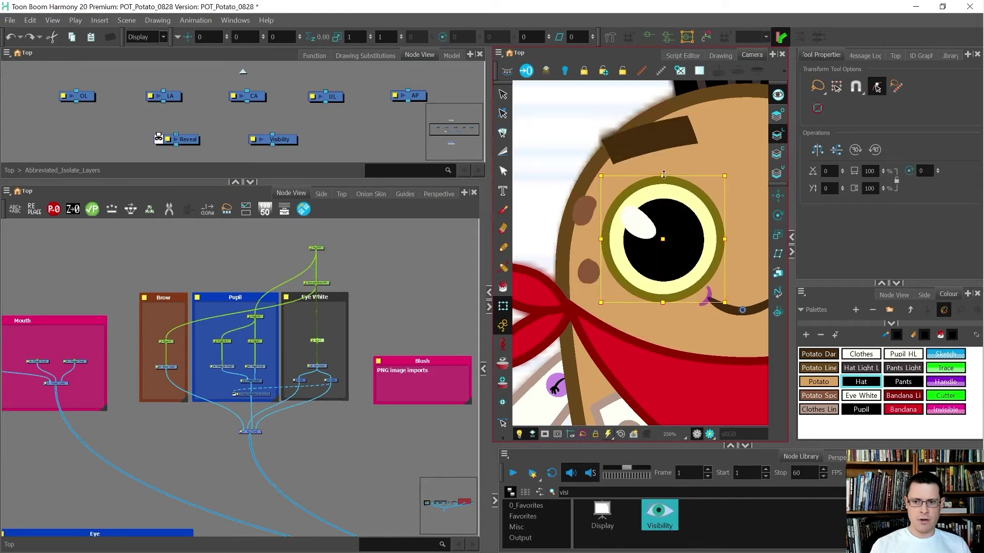
Test stretching the eye and brow vertically with their shared master peg, then restore the eye pegs to their original positions.
left_click_drag(677, 116, 660, 102)
key("ctrl+z")
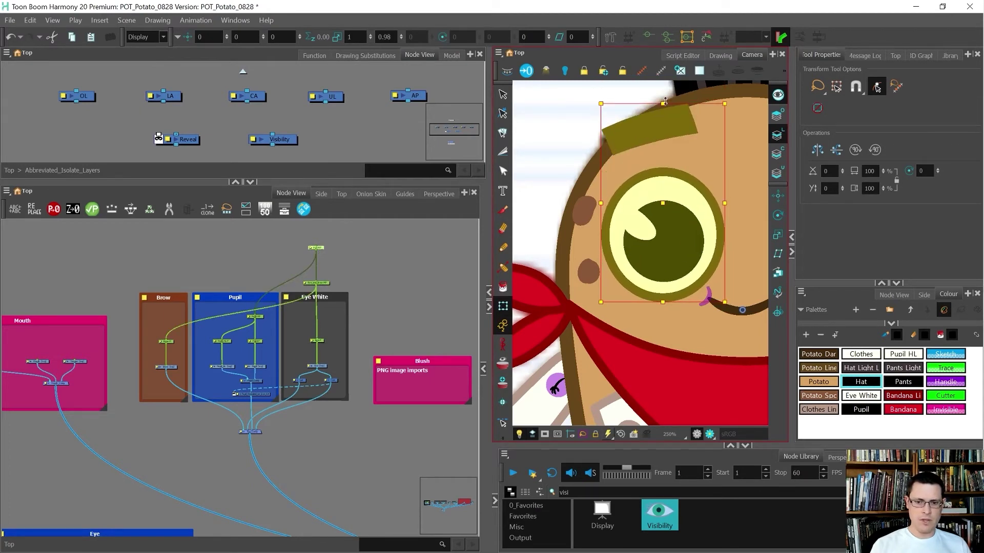
left_click_drag(380, 234, 156, 341)
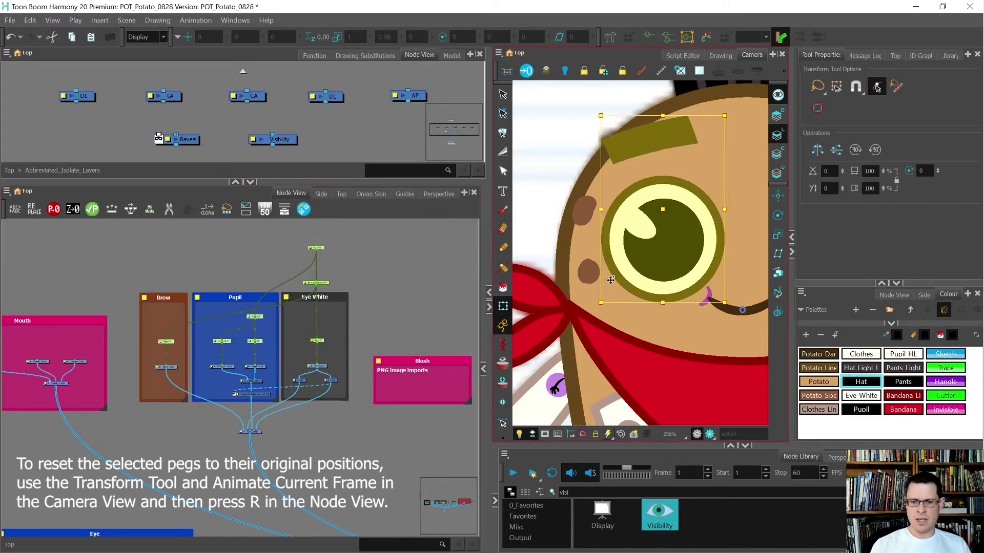
left_click(451, 299)
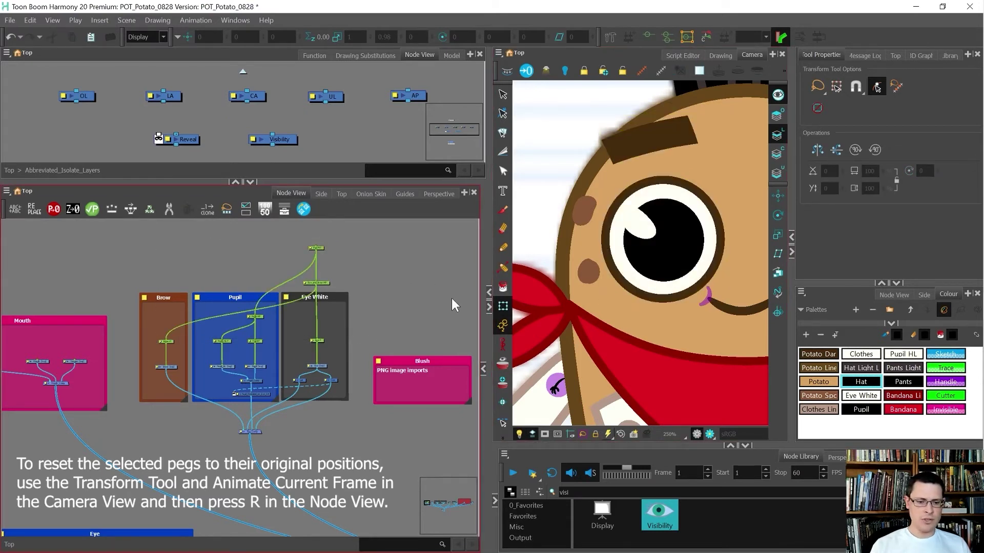
Place the brow peg's pivot exactly on the brow drawing's lower-left corner using the Rotate tool.
scroll(147, 325, "up", 3)
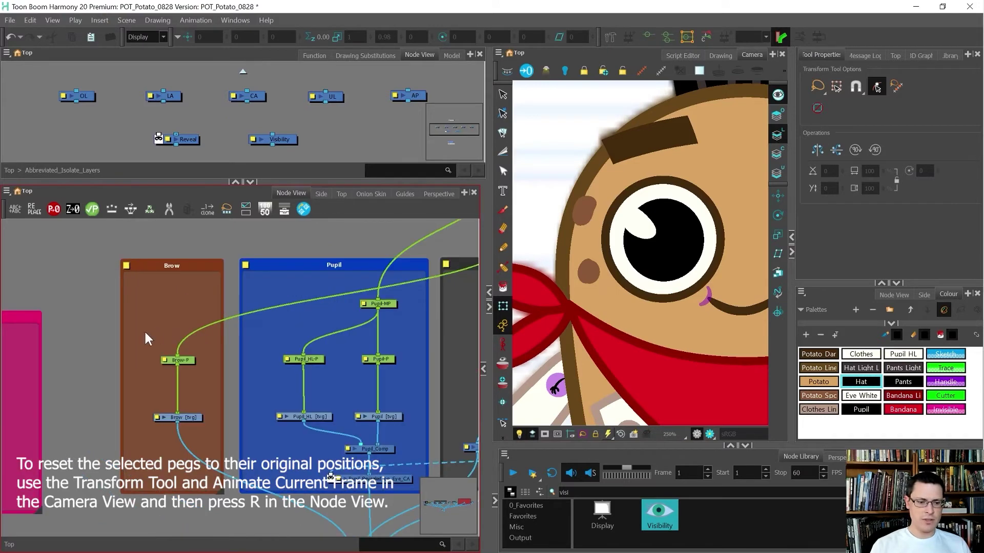
left_click(176, 418)
key("alt+3")
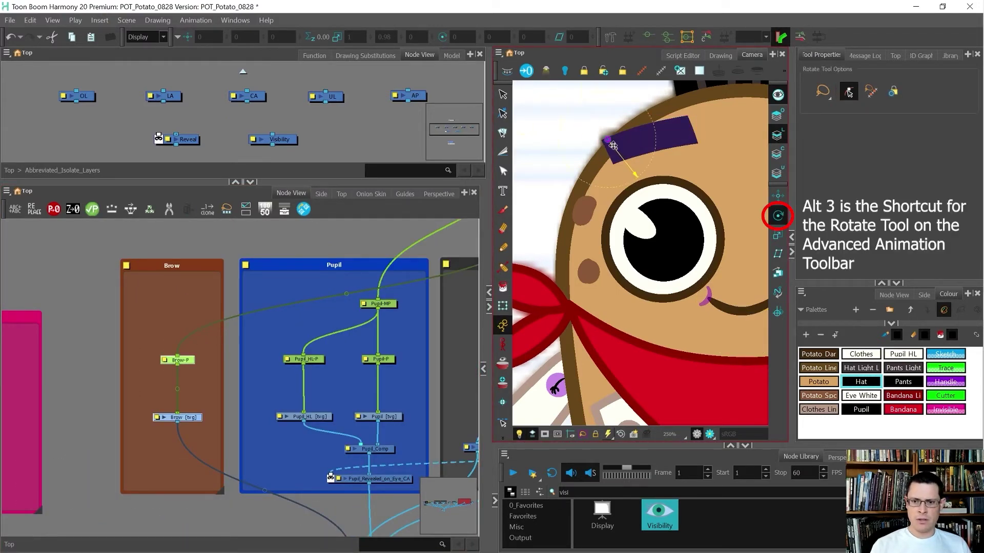
scroll(613, 145, "up", 5)
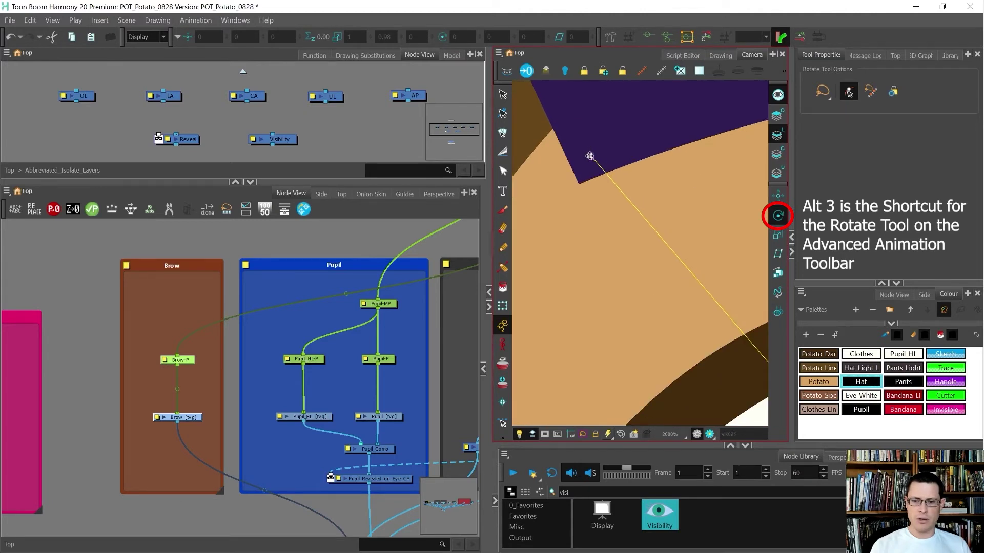
scroll(584, 191, "up", 8)
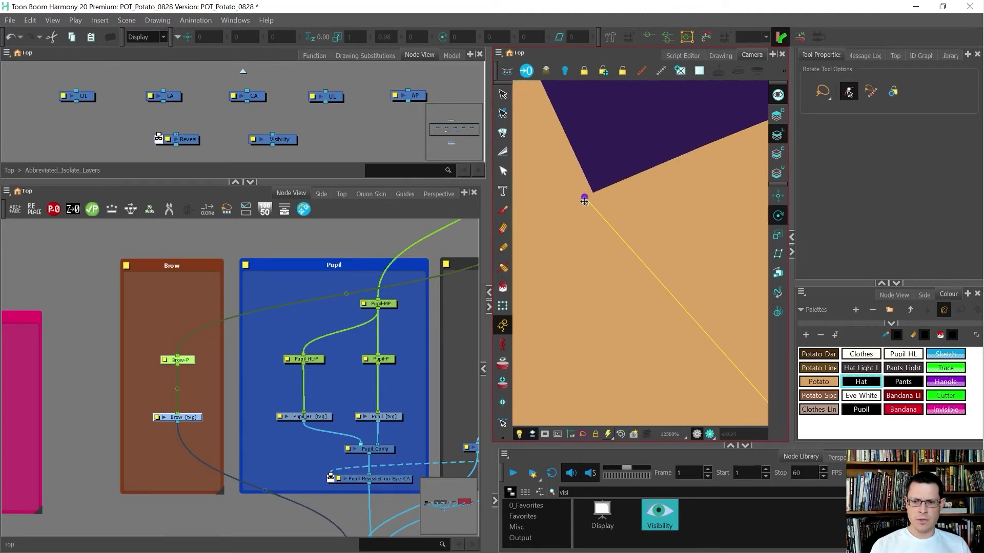
left_click_drag(585, 200, 593, 193)
scroll(569, 187, "down", 12)
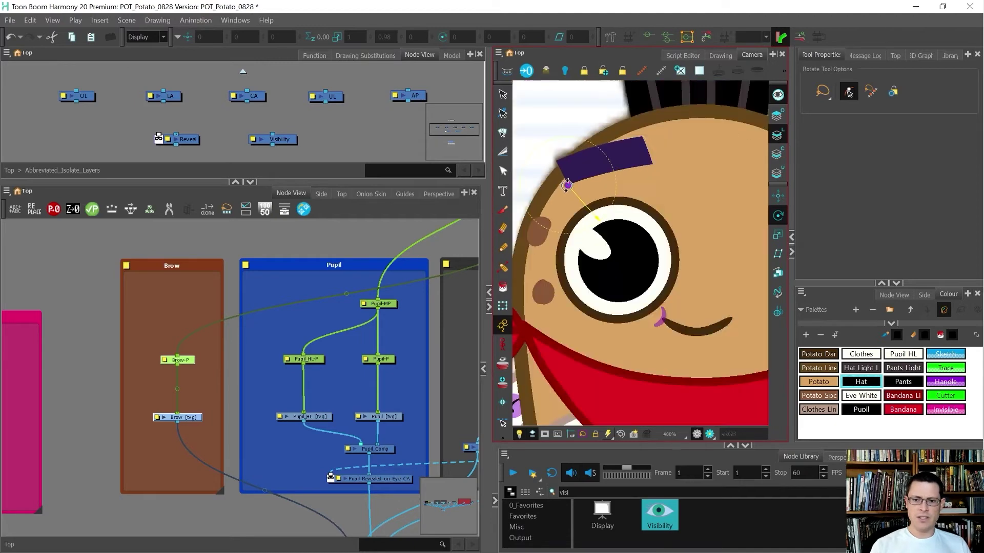
Test skewing the brow up and down around its corner pivot with the Transform tool, undoing each skew.
scroll(567, 185, "down", 2)
key("shift+t")
scroll(612, 162, "up", 3)
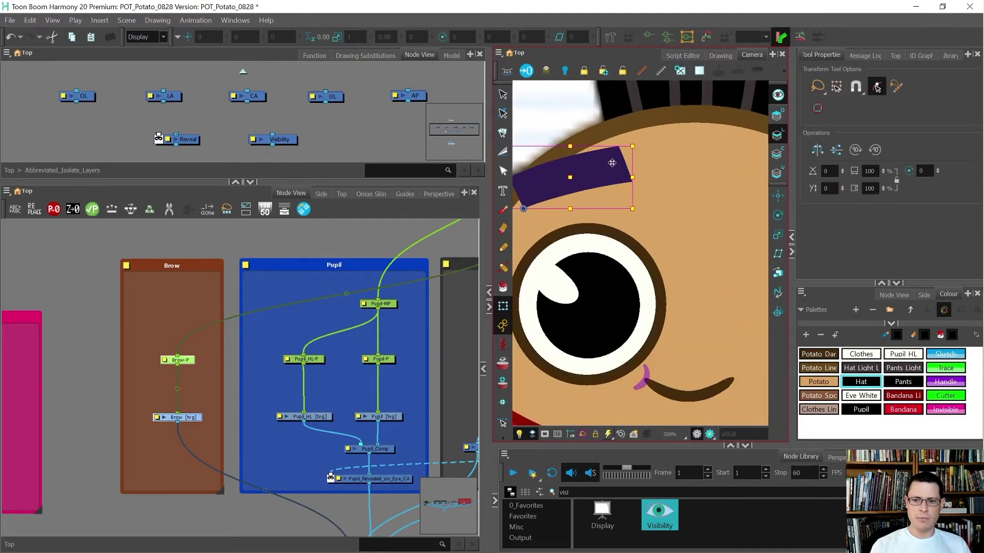
left_click_drag(633, 162, 624, 238)
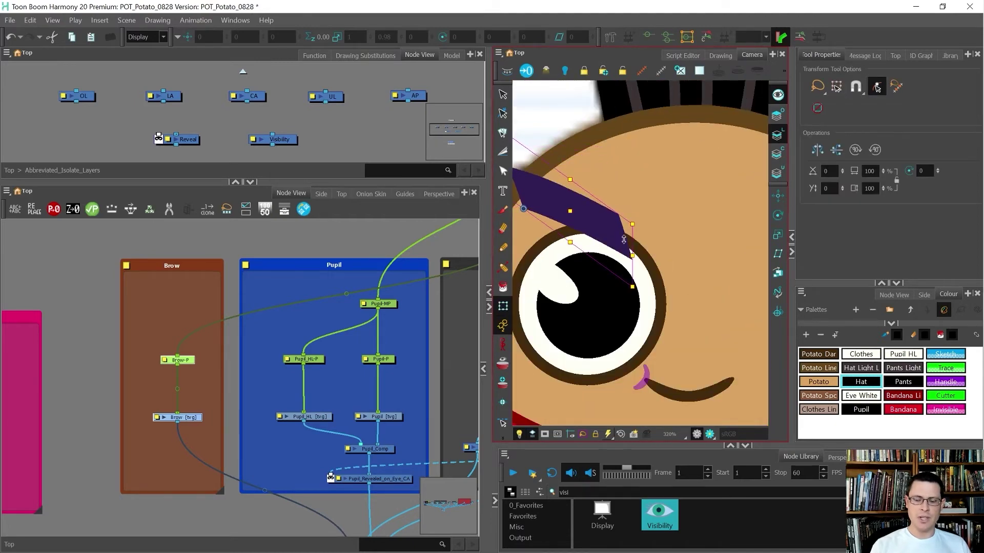
key("ctrl+z")
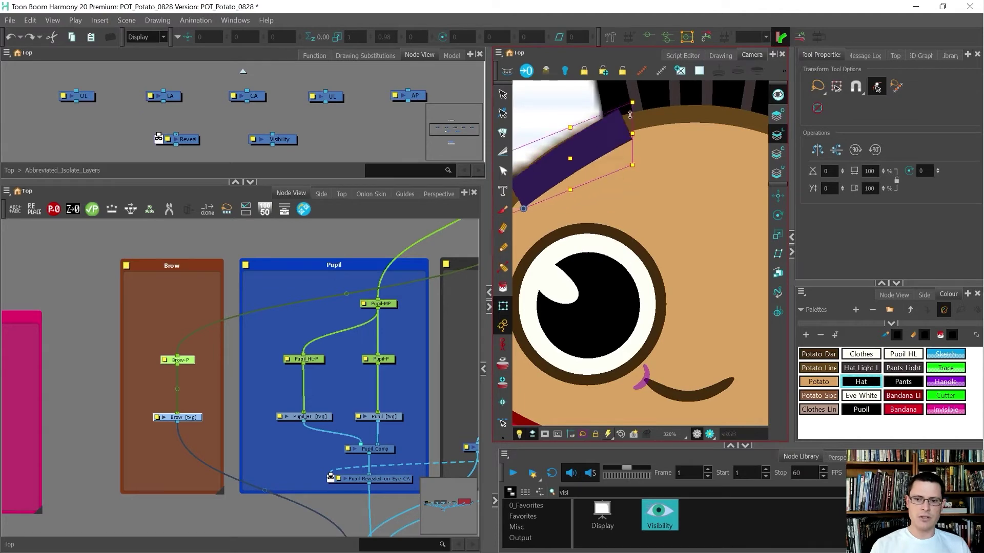
left_click_drag(662, 162, 669, 335)
key("ctrl+z")
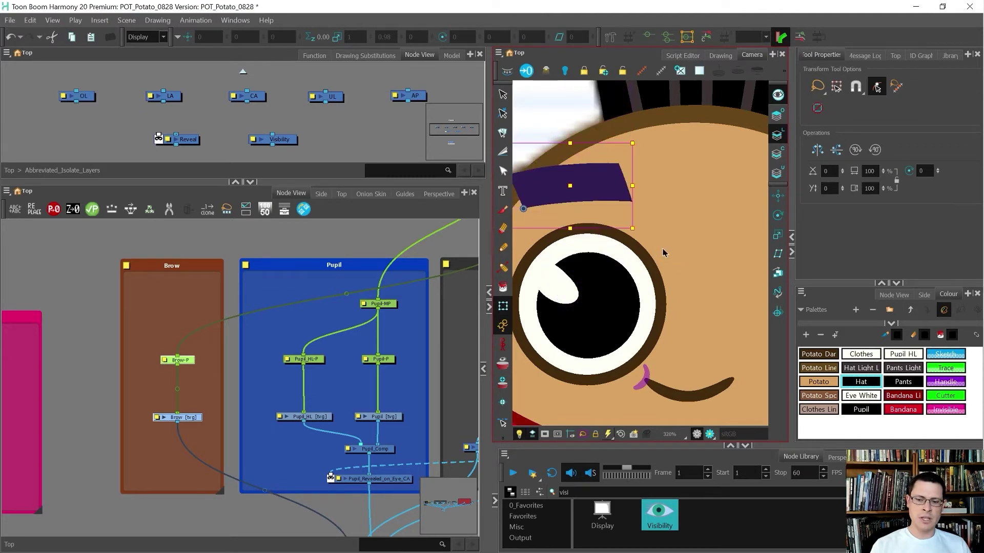
Move the Pupil_HL-P pivot to the highlight's centre and the Pupil-P and Pupil-MP pivots to the pupil's centre.
scroll(25, 359, "down", 3)
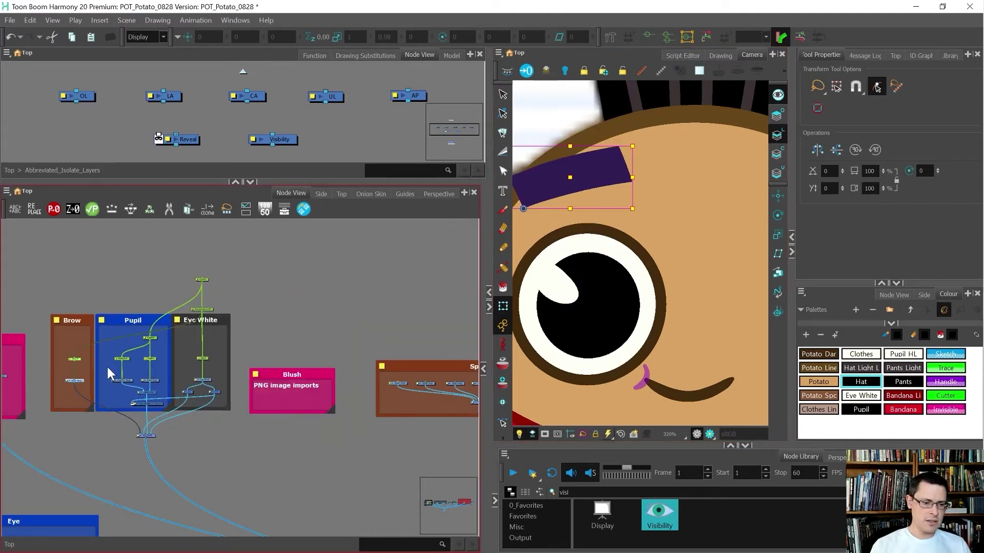
scroll(106, 367, "up", 3)
left_click_drag(98, 333, 158, 409)
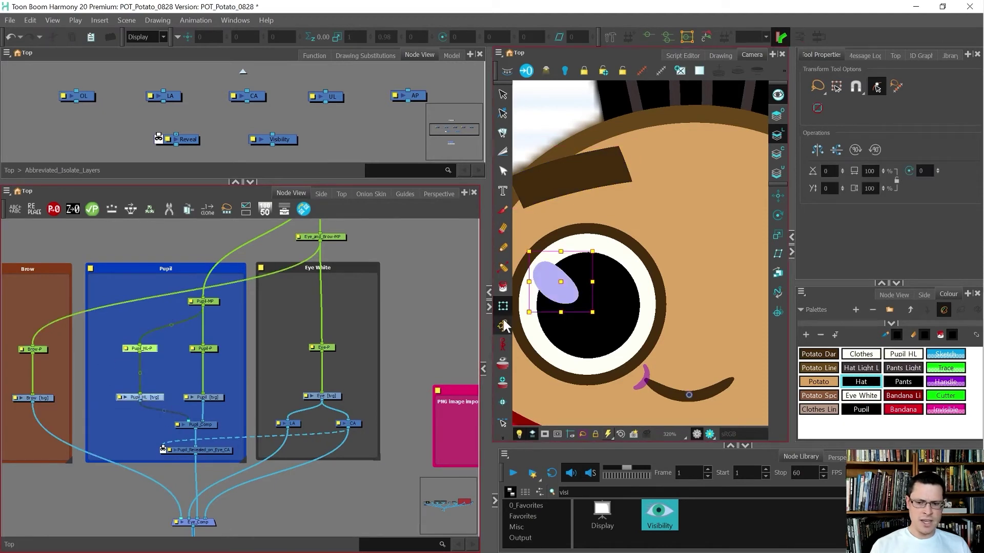
key("alt+3")
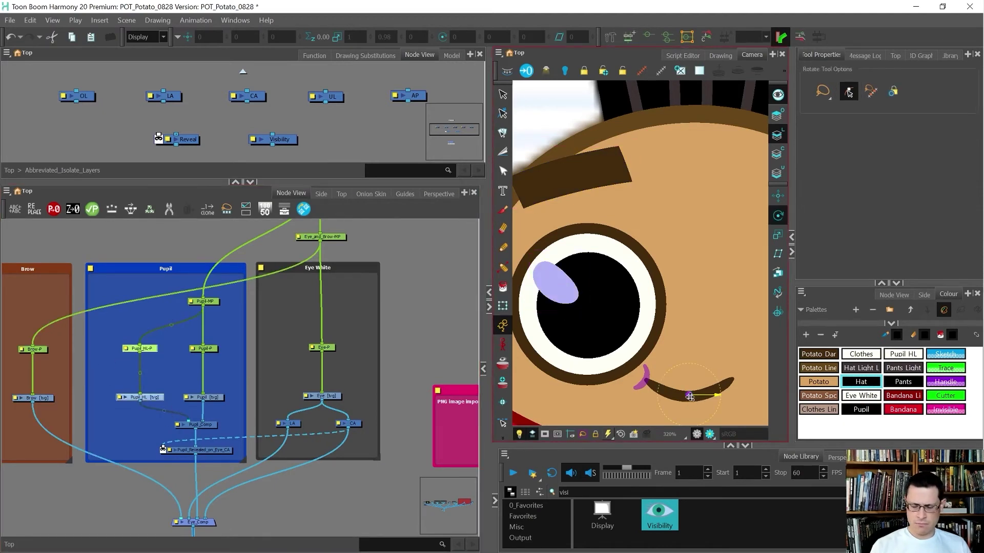
left_click_drag(690, 396, 556, 285)
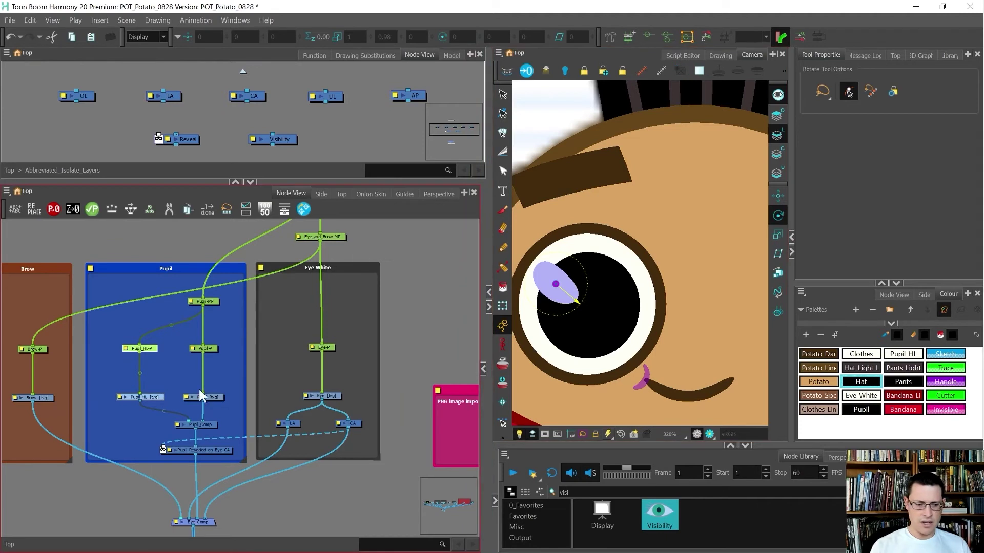
left_click_drag(219, 407, 196, 287)
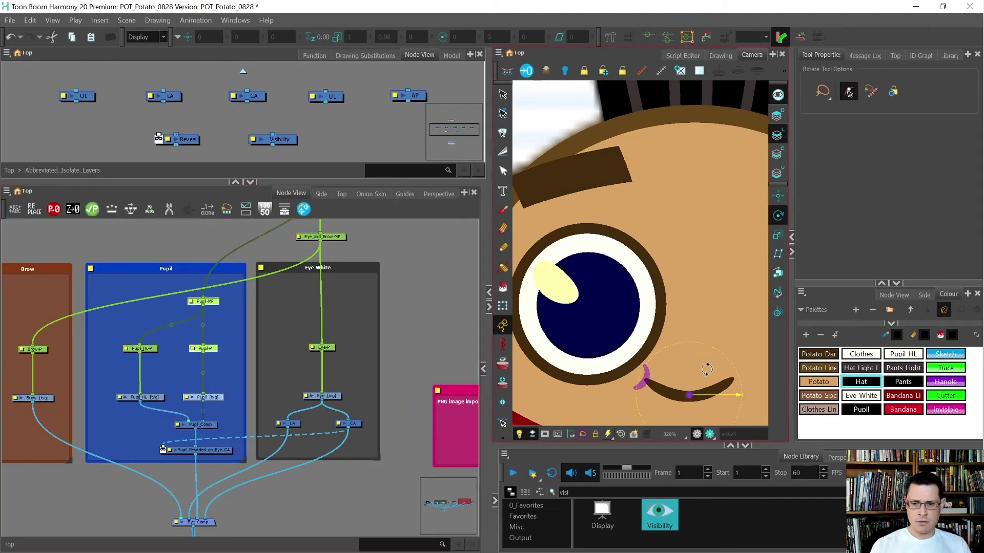
left_click_drag(689, 395, 590, 308)
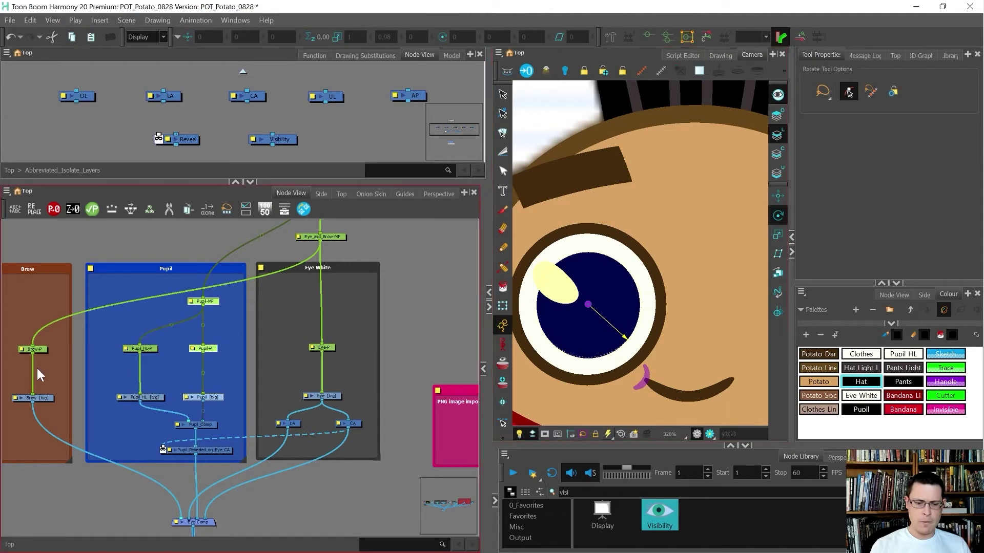
Move the pivots of Eye-MP, Eye_and_Brow-MP and Eye-P together to the bottom centre of the eye's outline.
scroll(112, 370, "down", 3)
scroll(149, 291, "up", 4)
left_click_drag(178, 230, 230, 341)
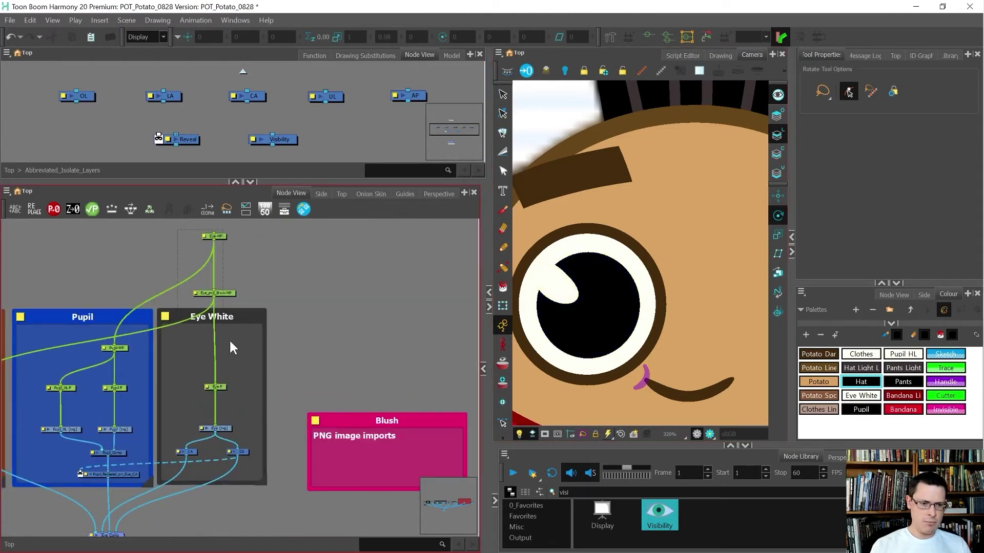
left_click_drag(244, 432, 244, 432)
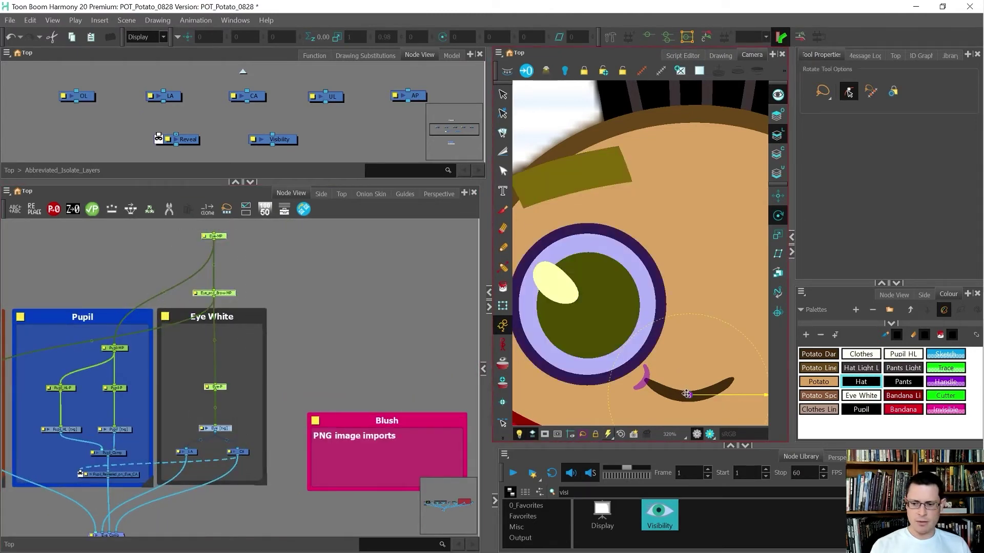
left_click_drag(689, 394, 585, 382)
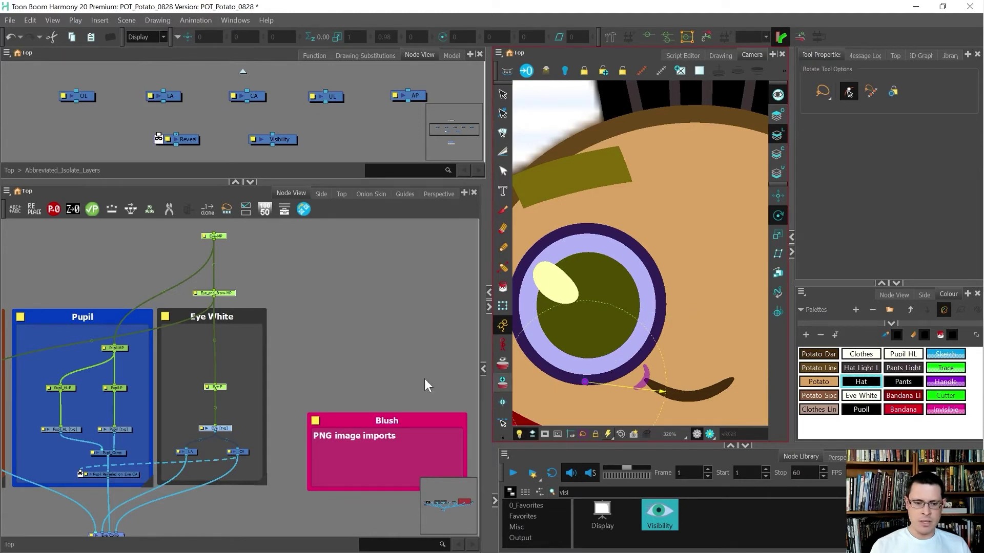
Test stretching the eye white upward from its bottom pivot with the Transform tool, undoing each stretch.
scroll(613, 299, "down", 2)
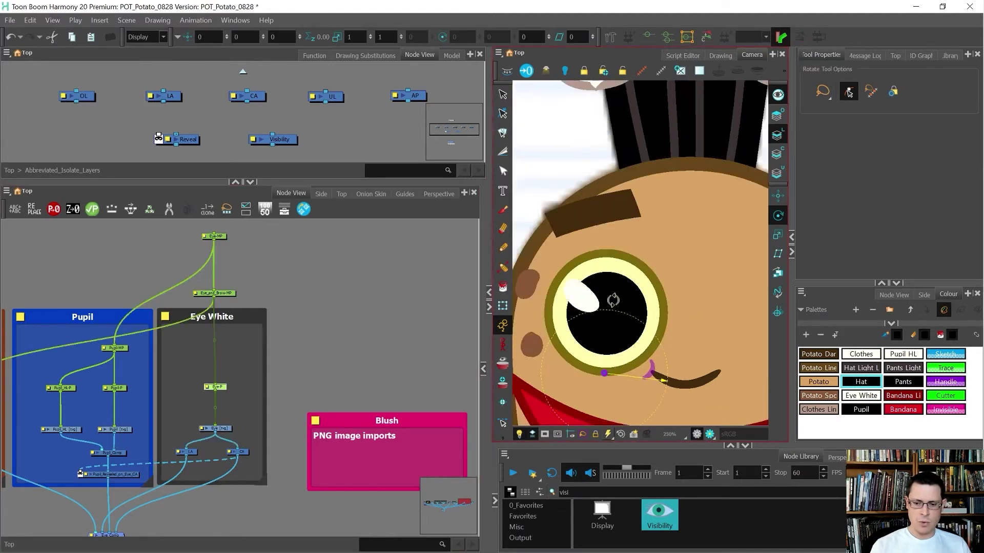
key("shift+t")
left_click_drag(606, 249, 605, 217)
key("ctrl+z")
key("alt+3")
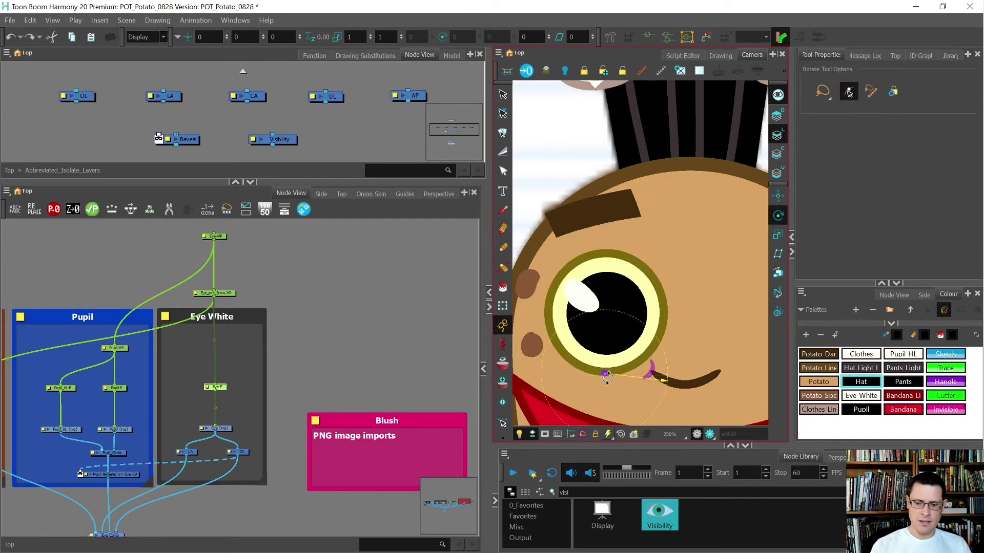
key("shift+t")
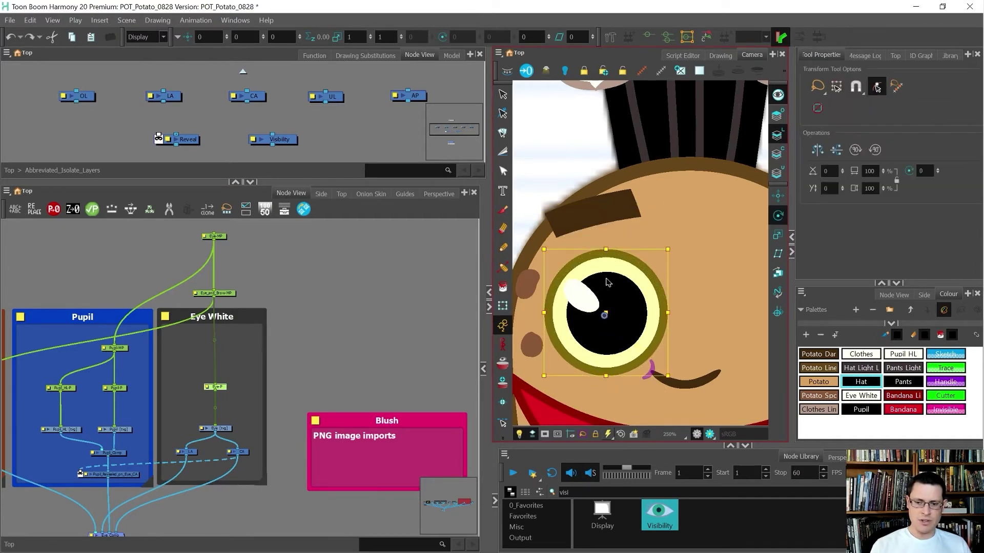
left_click_drag(606, 251, 598, 225)
key("ctrl+z")
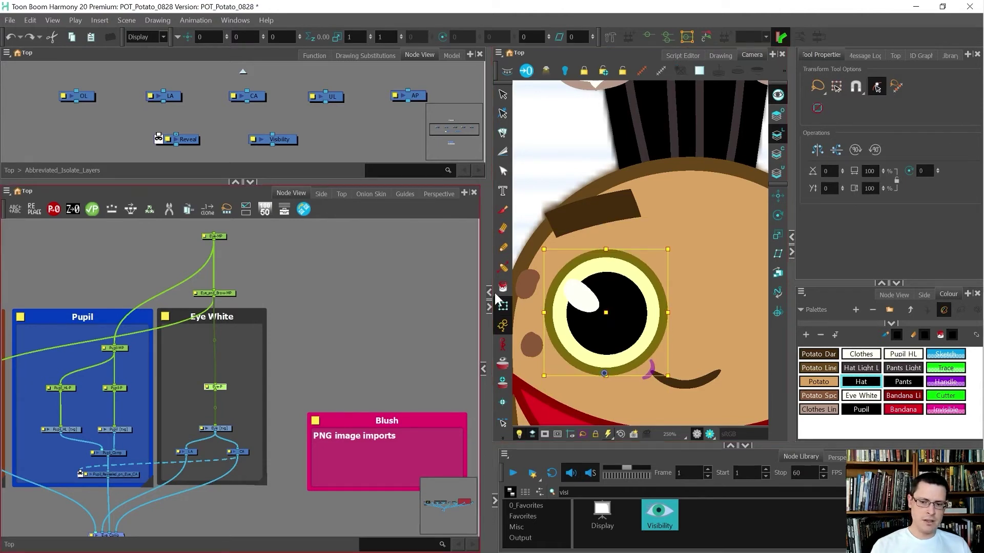
Check the pivot position on Eye-P and its parent pegs Eye_and_Brow-MP and Eye-MP by selecting through the hierarchy.
key("b")
key("b")
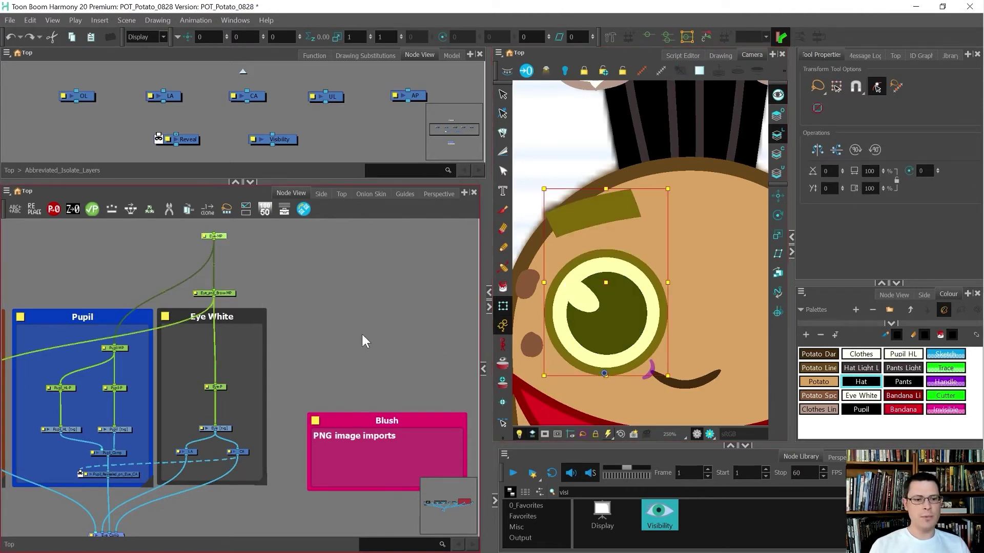
left_click_drag(253, 400, 187, 367)
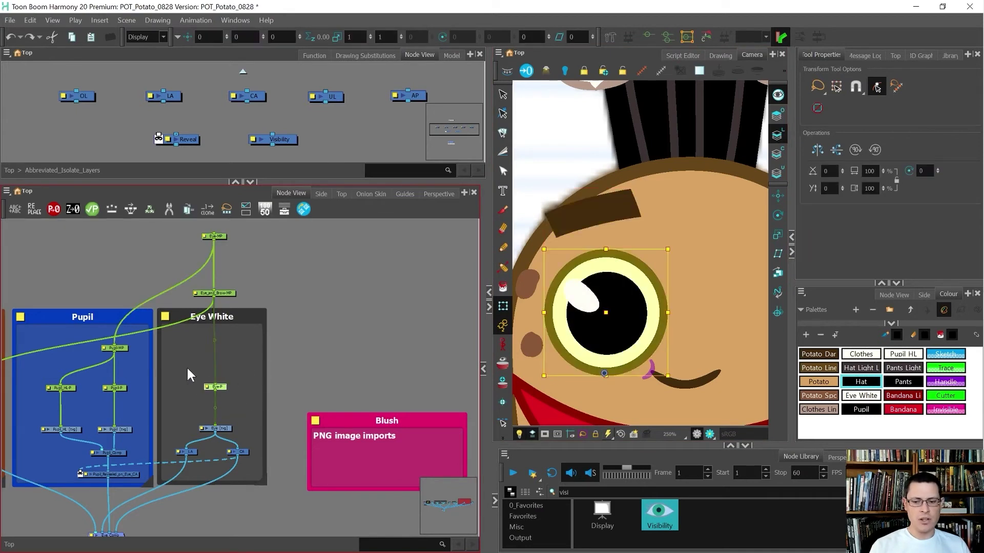
scroll(604, 361, "up", 2)
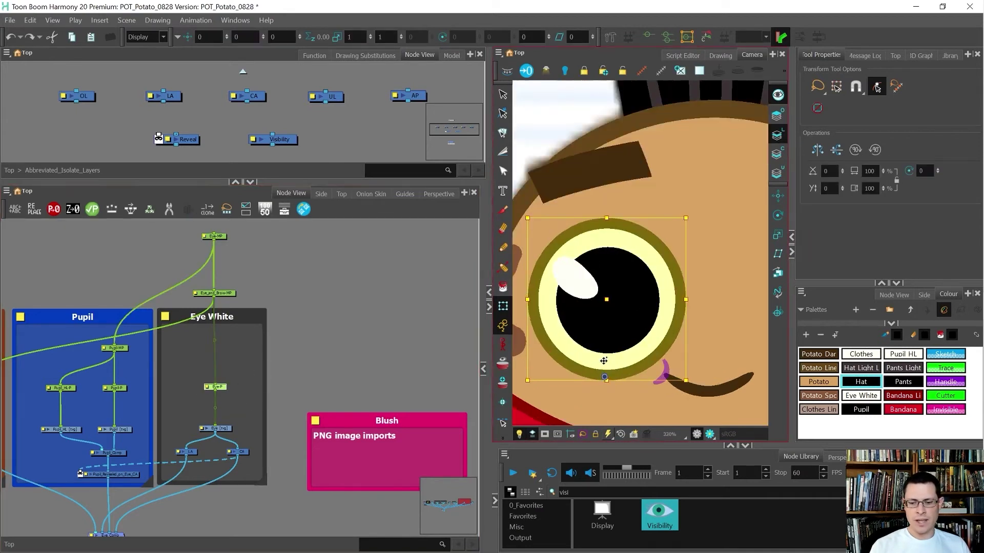
scroll(604, 361, "up", 2)
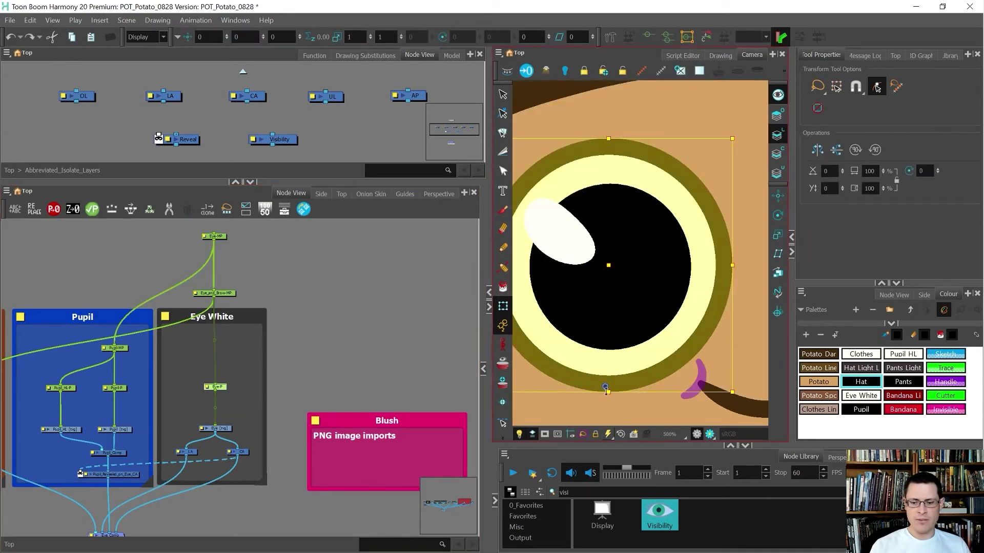
scroll(607, 389, "down", 3)
key("b")
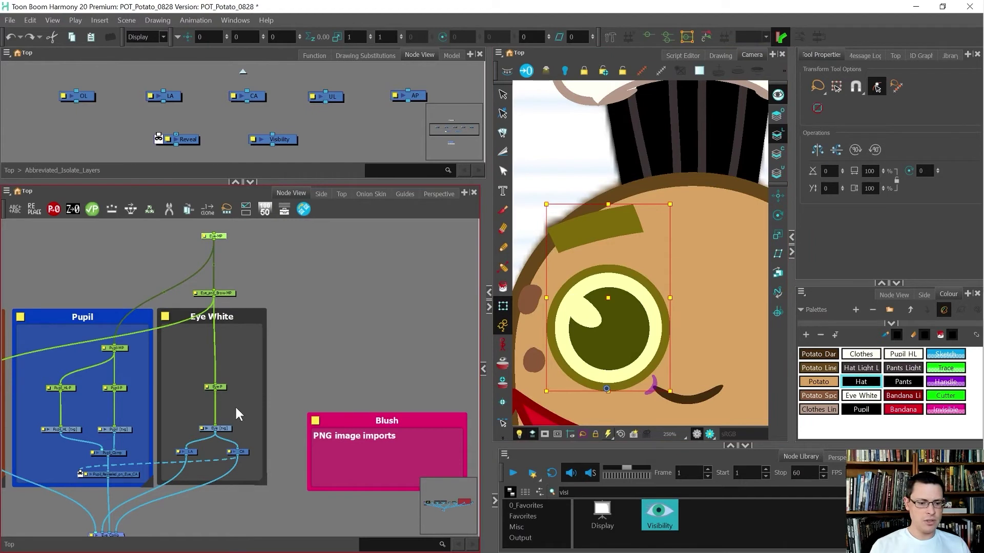
left_click_drag(235, 408, 197, 359)
key("b")
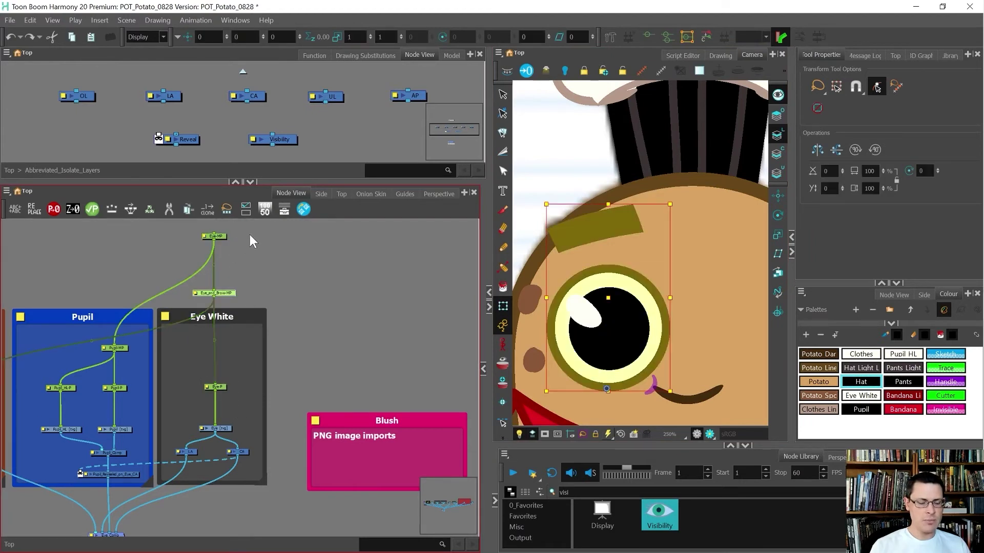
left_click_drag(243, 230, 207, 246)
left_click_drag(237, 408, 200, 365)
left_click_drag(248, 267, 199, 313)
left_click(249, 266)
left_click(214, 236)
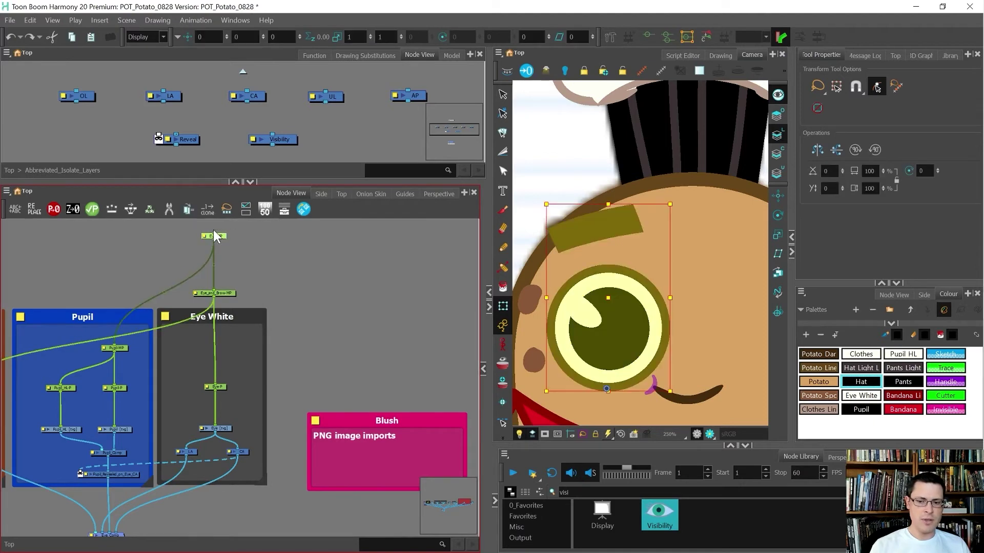
Group all the eye nodes together with the Brow, Pupil and Eye White backdrops.
scroll(256, 324, "down", 2)
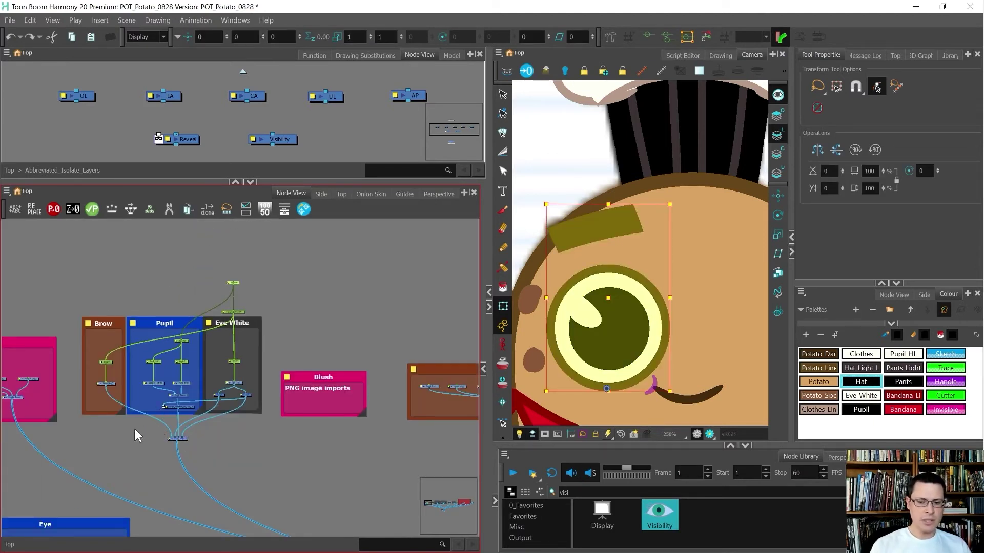
left_click(118, 428)
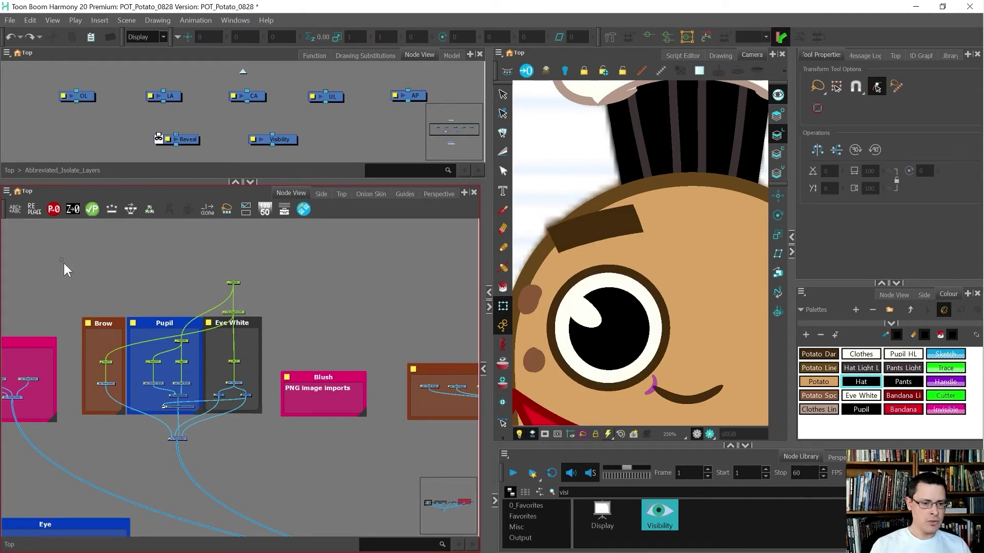
left_click_drag(258, 469, 266, 456)
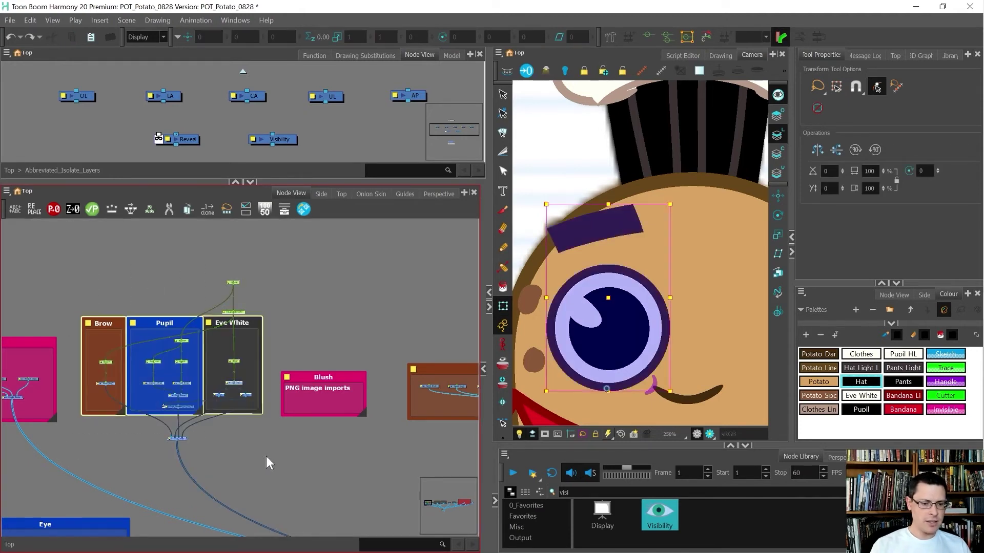
key("ctrl+g")
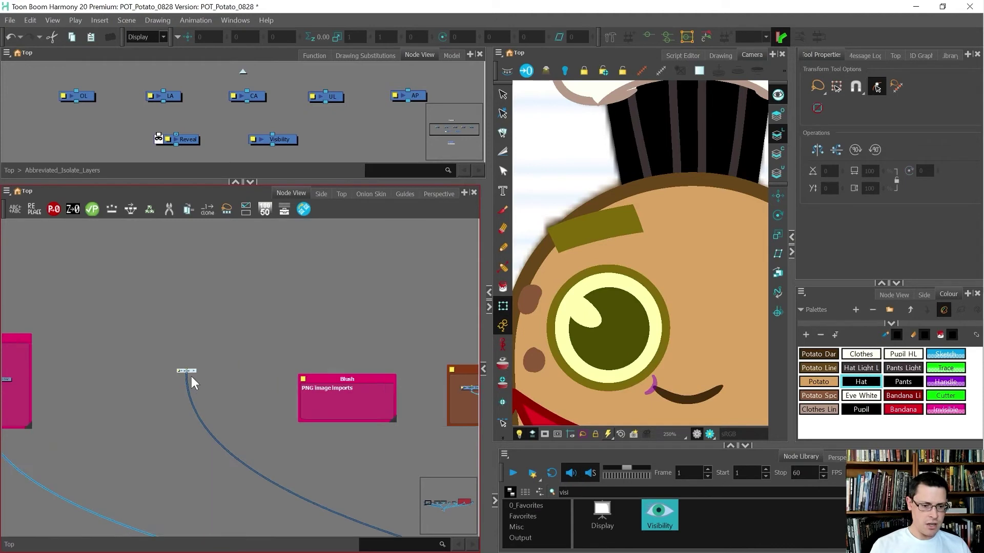
Rename the new group as Eye in its layer properties.
scroll(192, 376, "up", 4)
left_click(136, 357)
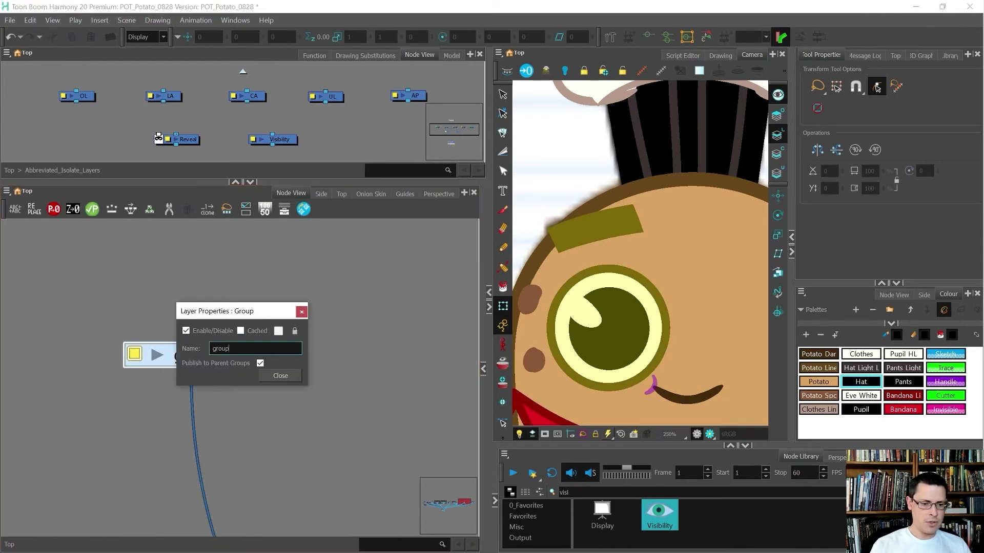
type("Eye")
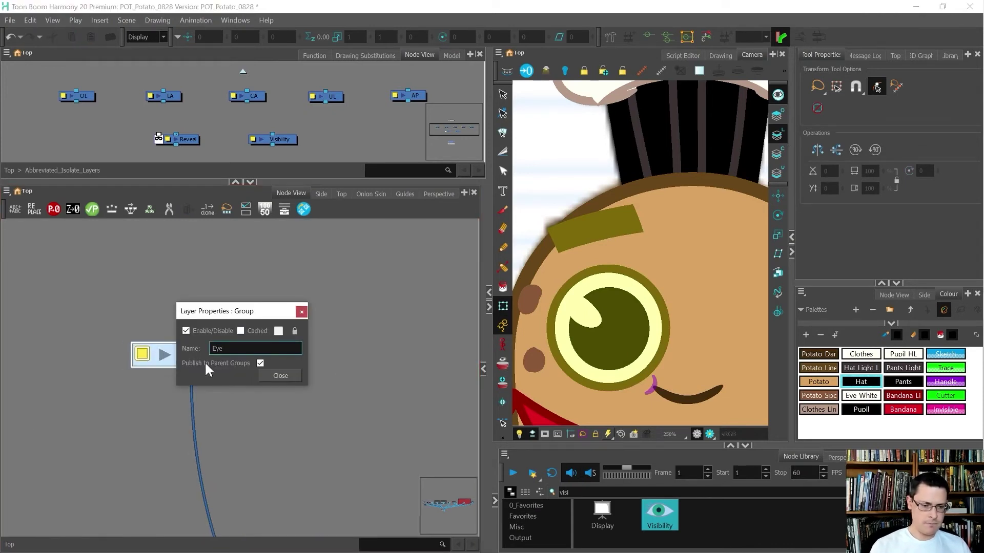
Position the Eye group between Mouth and Blush and move the Eye backdrop around it.
left_click(269, 376)
scroll(245, 320, "down", 4)
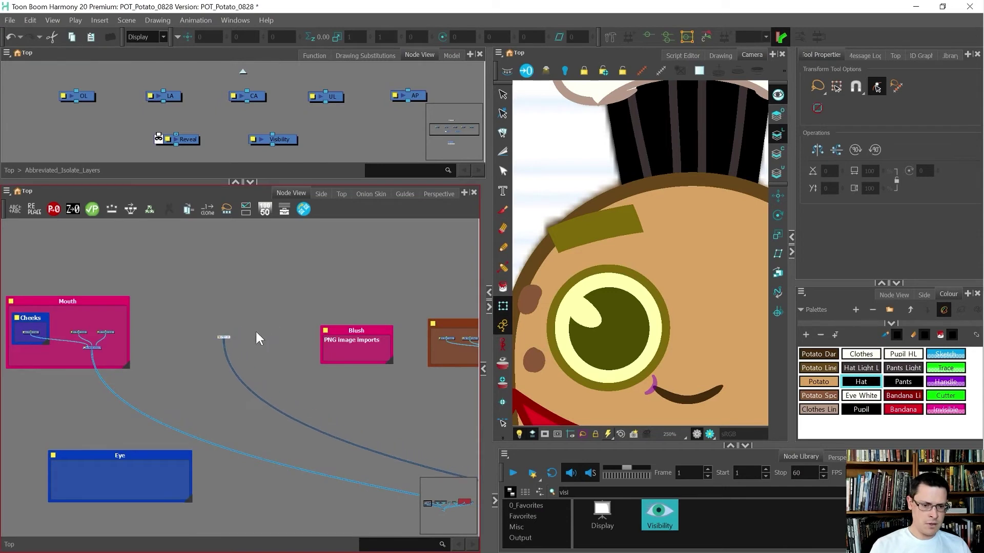
left_click_drag(251, 339, 249, 328)
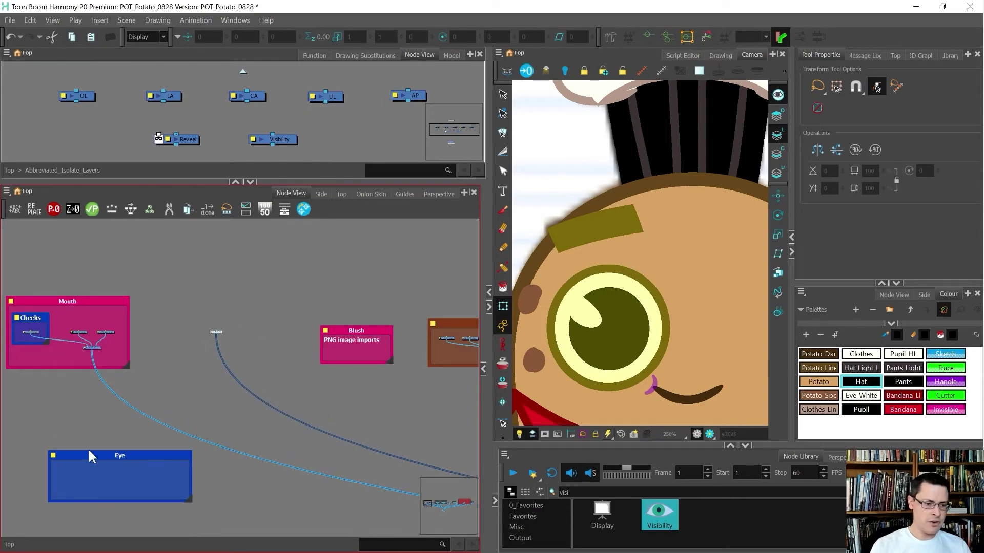
left_click_drag(121, 456, 228, 320)
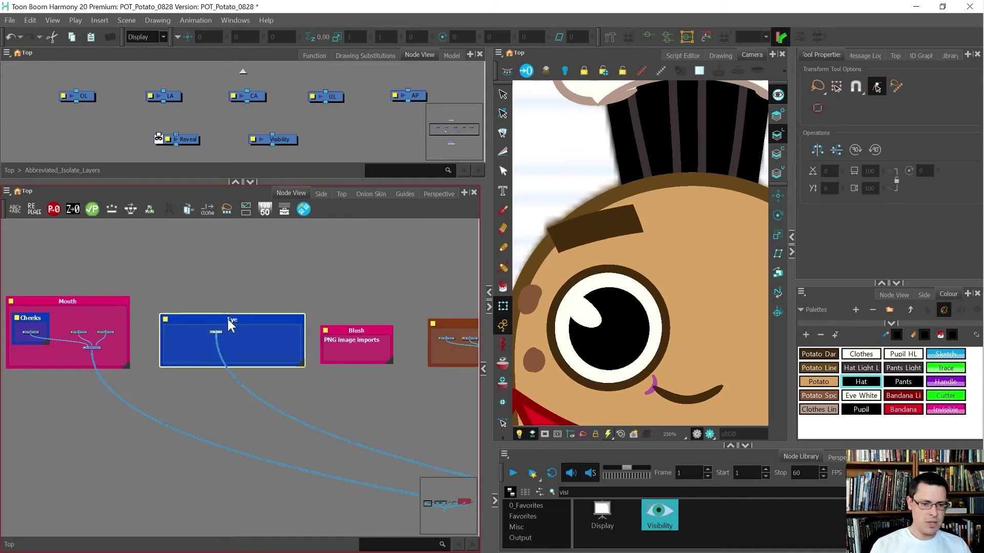
Rename the Eye backdrop as Eyes.
scroll(228, 323, "up", 2)
double_click(144, 321)
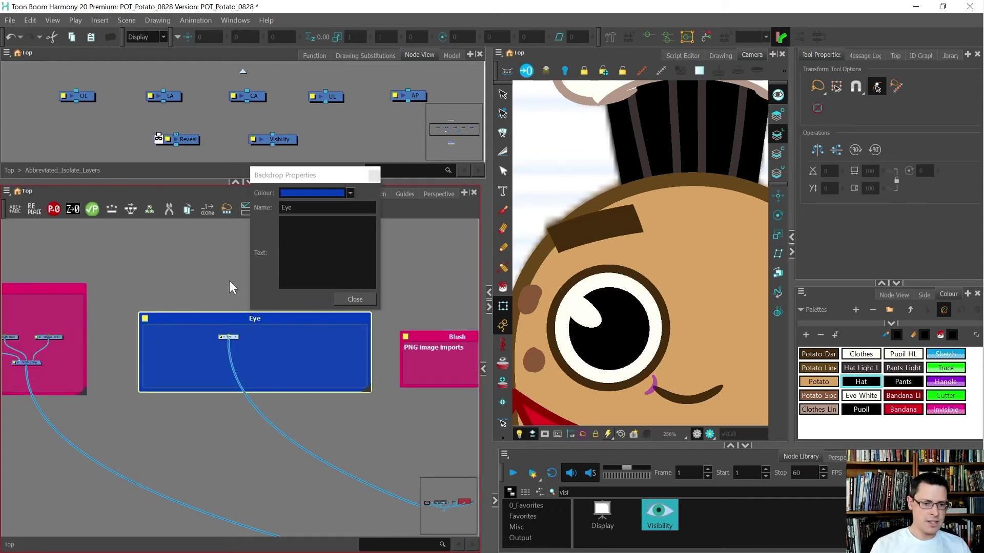
left_click(295, 207)
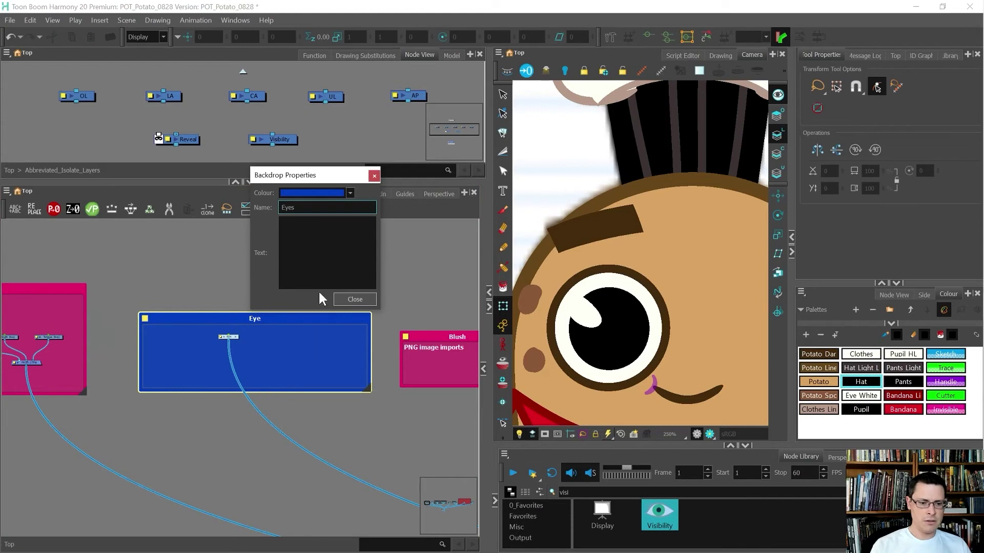
key("Tab")
left_click(340, 300)
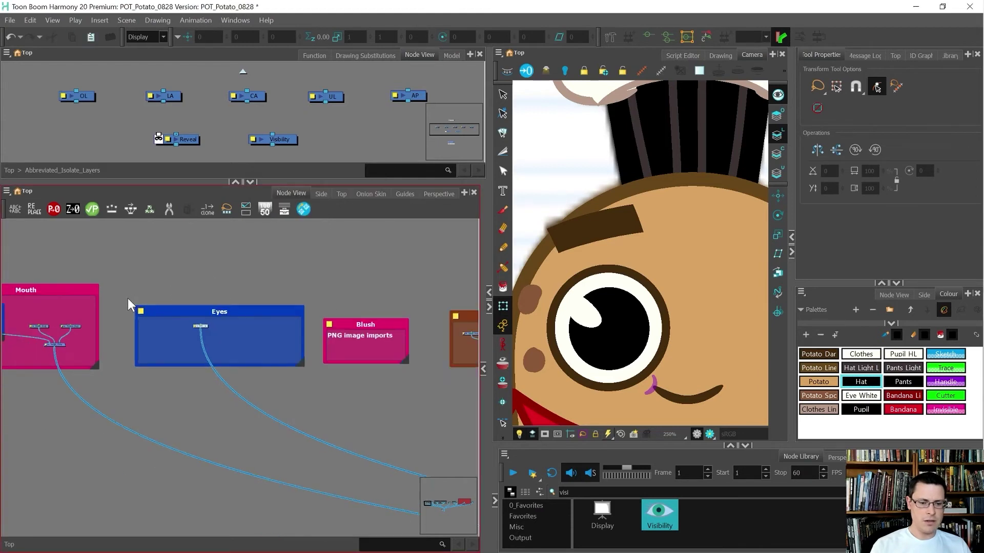
scroll(128, 304, "down", 3)
scroll(620, 225, "down", 3)
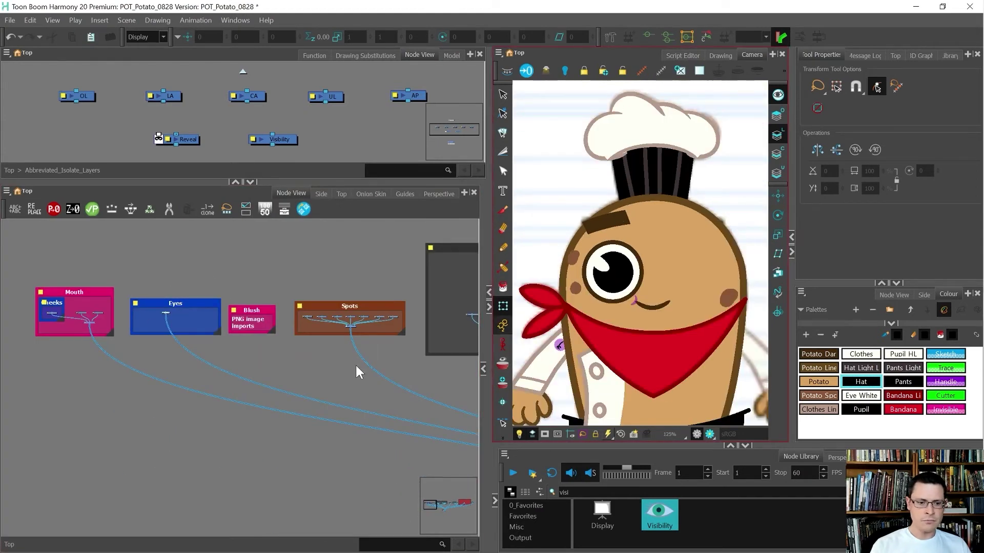
scroll(584, 248, "down", 3)
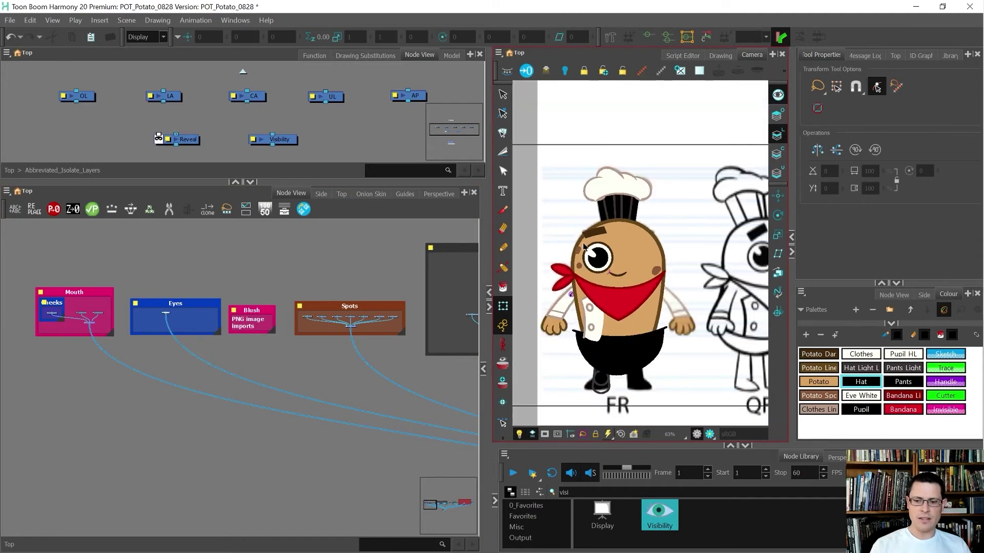
scroll(584, 247, "up", 3)
left_click(615, 263)
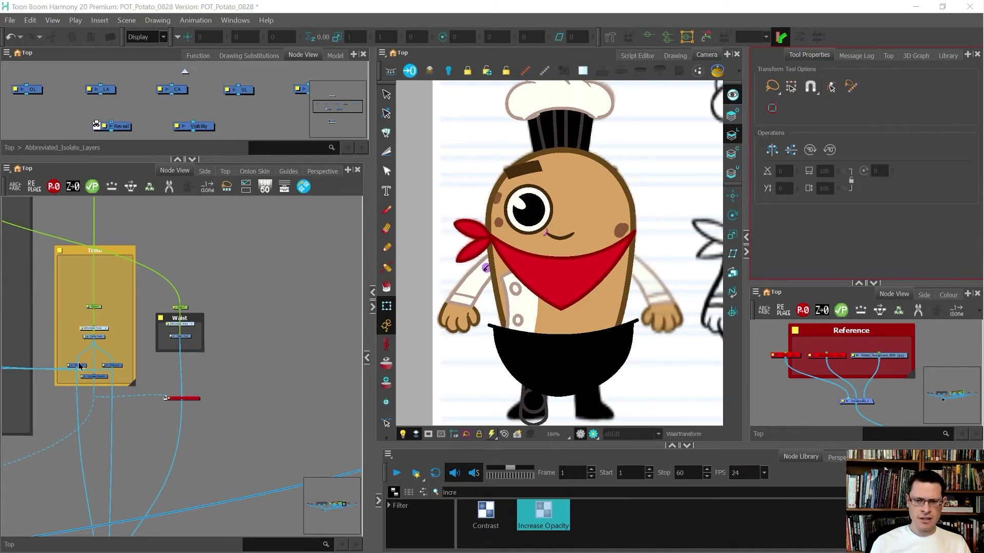
Locate the pupil's node inside the Eye group and select the Eye drawing in the neighbouring Eye White backdrop.
left_click(527, 213)
key("o")
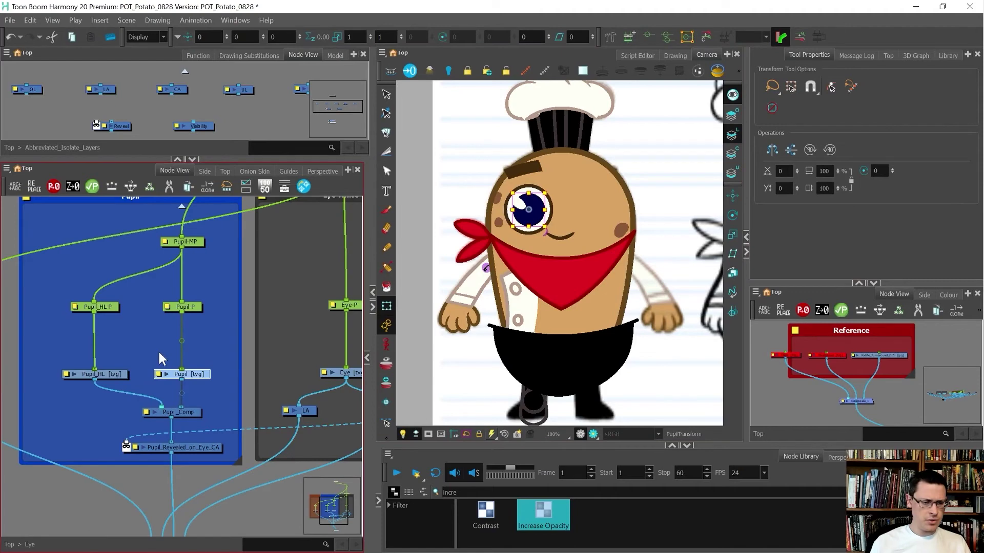
scroll(152, 365, "down", 1)
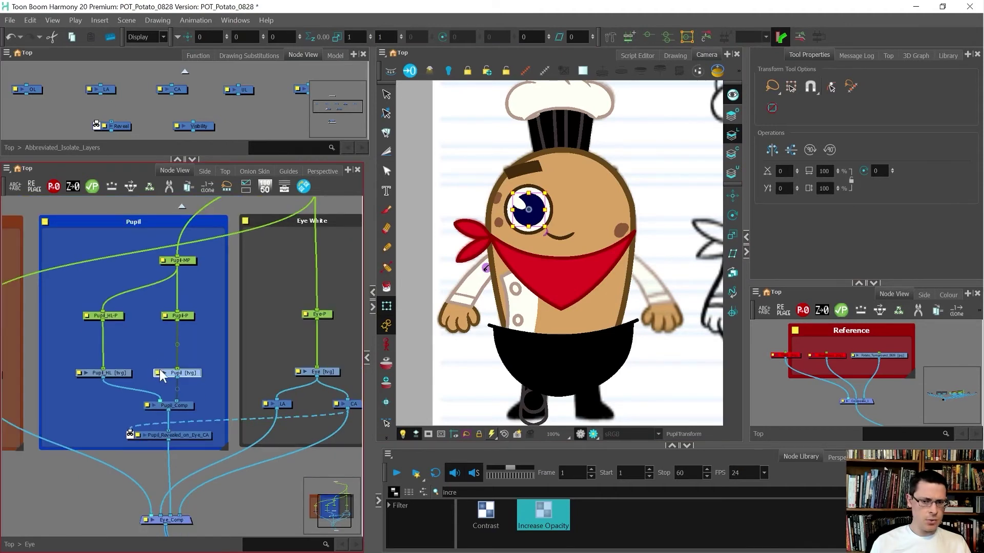
scroll(160, 369, "up", 1)
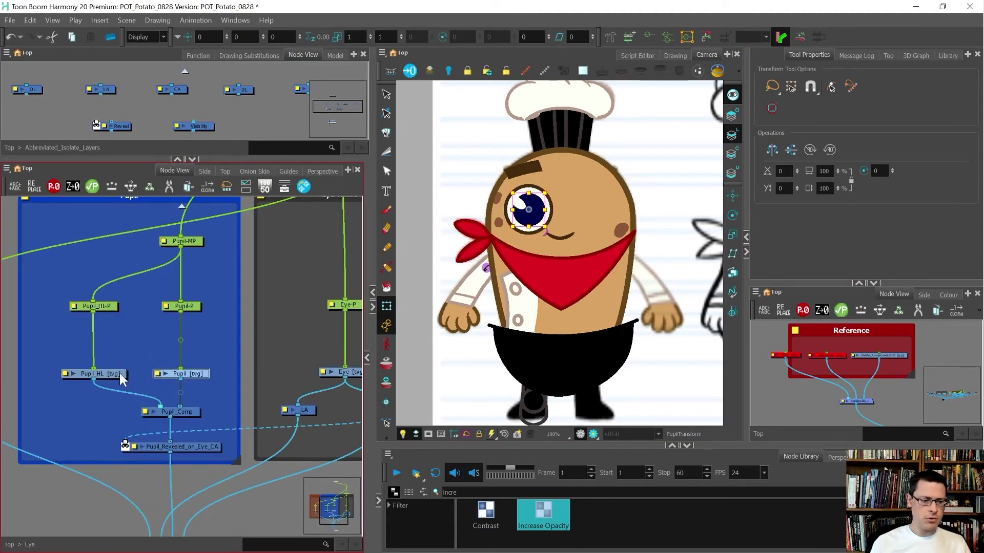
scroll(120, 373, "down", 1)
scroll(299, 357, "up", 5)
scroll(180, 366, "down", 1)
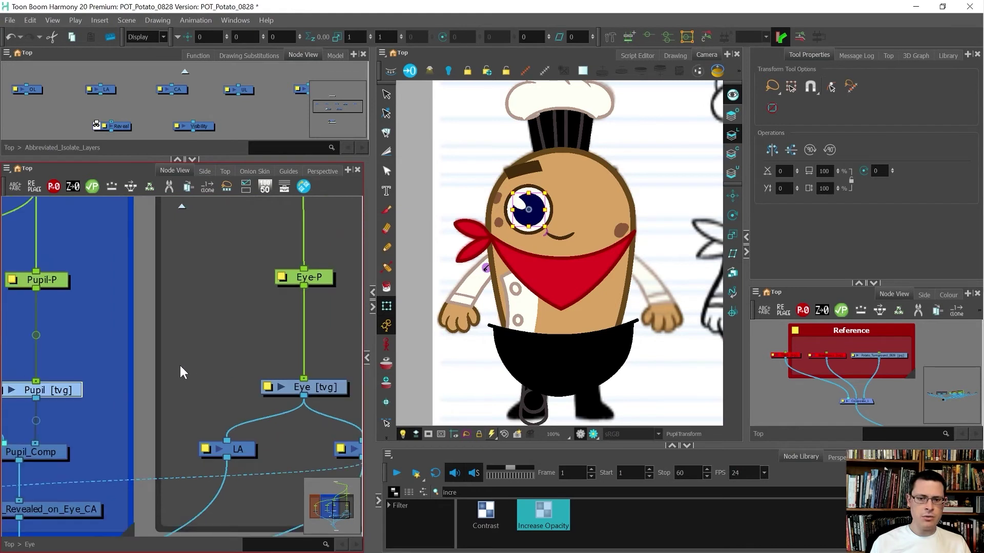
scroll(330, 374, "up", 2)
left_click(270, 400)
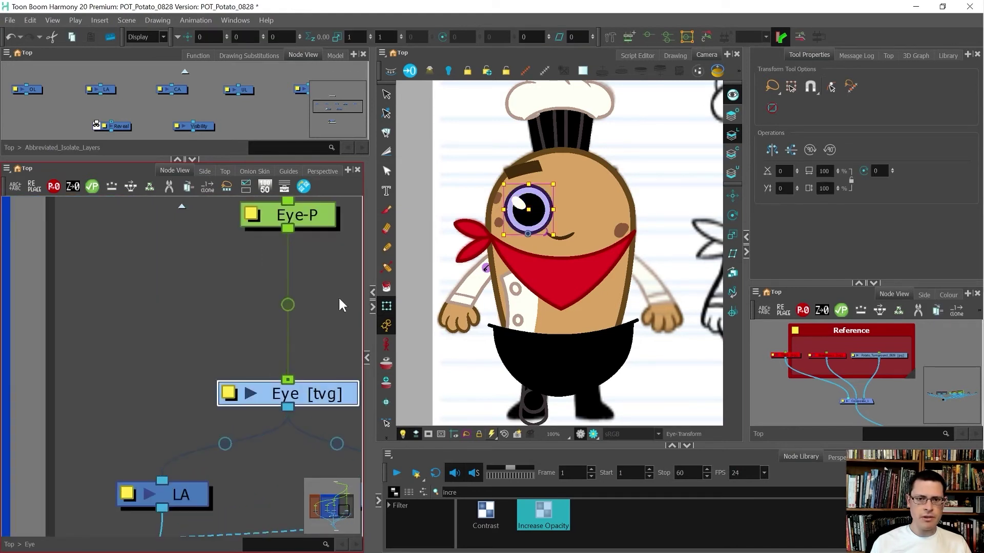
Build a closed two-point curve deformer around the eye white with the Rigging tool, placing points on its two side edges.
left_click(611, 37)
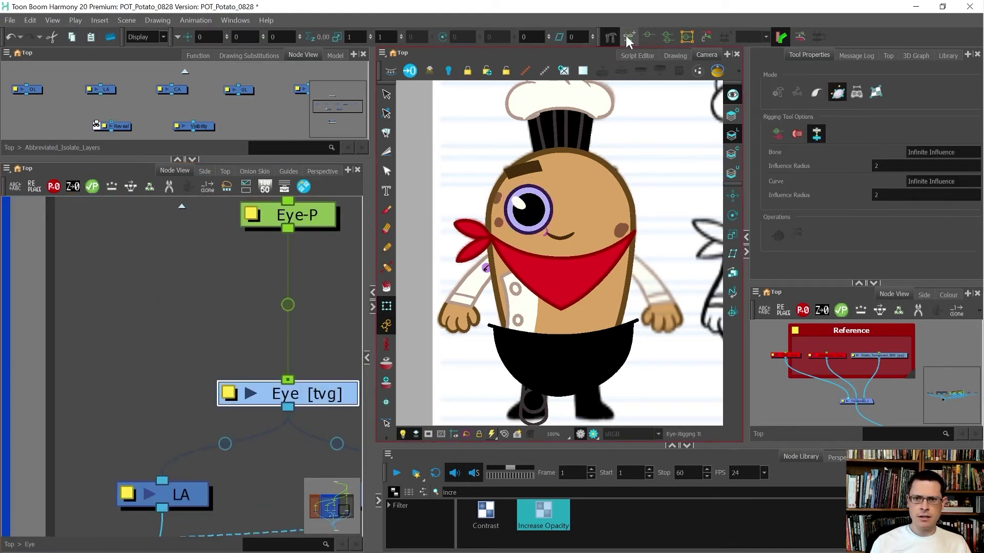
left_click(533, 204)
scroll(532, 205, "up", 1)
scroll(533, 204, "up", 2)
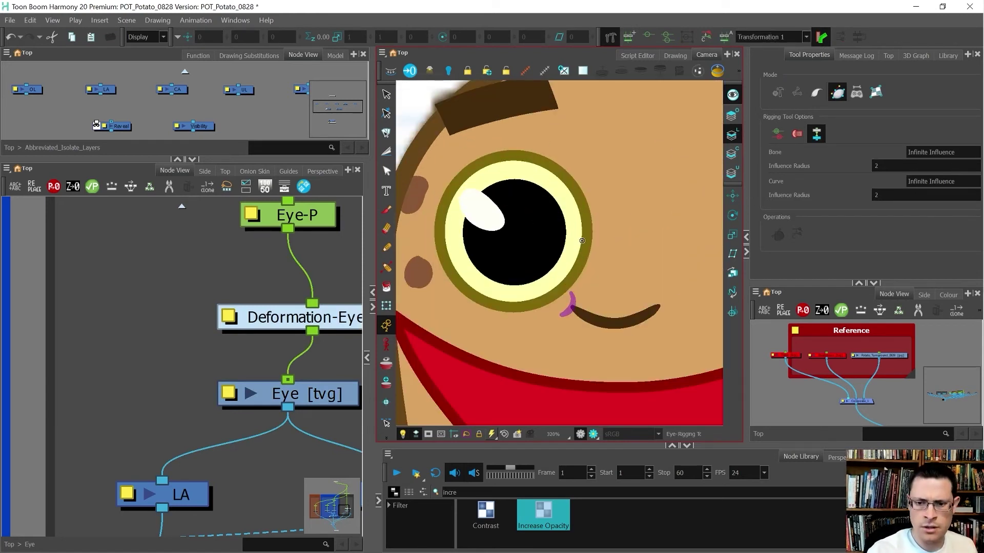
left_click_drag(586, 230, 584, 281)
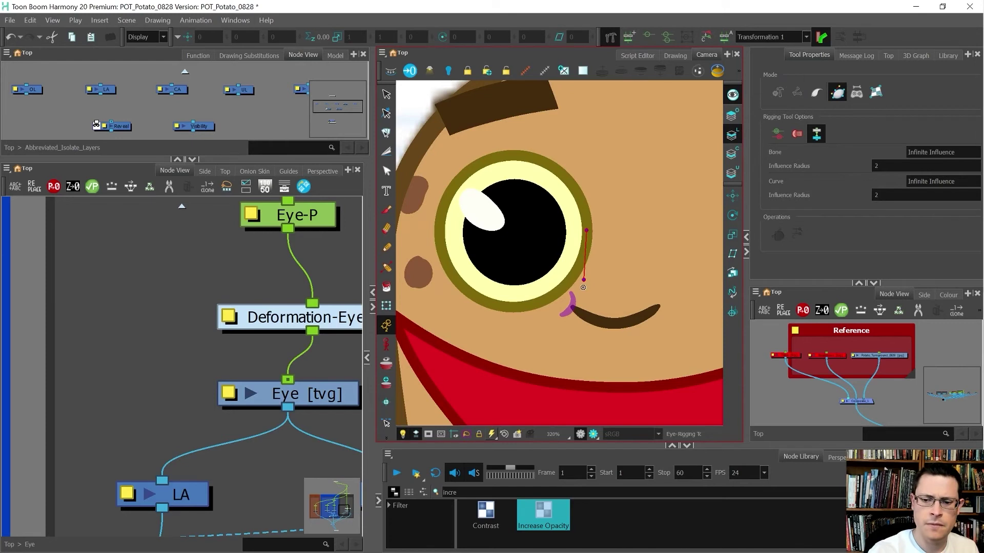
mouse_move(439, 240)
left_mouse_down()
mouse_move(444, 123)
mouse_move(450, 348)
left_mouse_up()
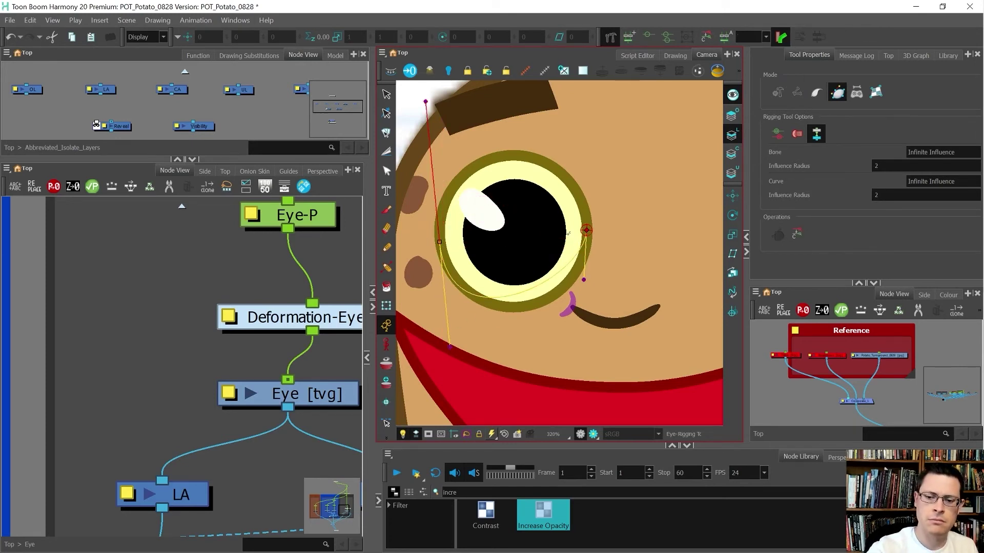
left_click_drag(586, 230, 593, 143)
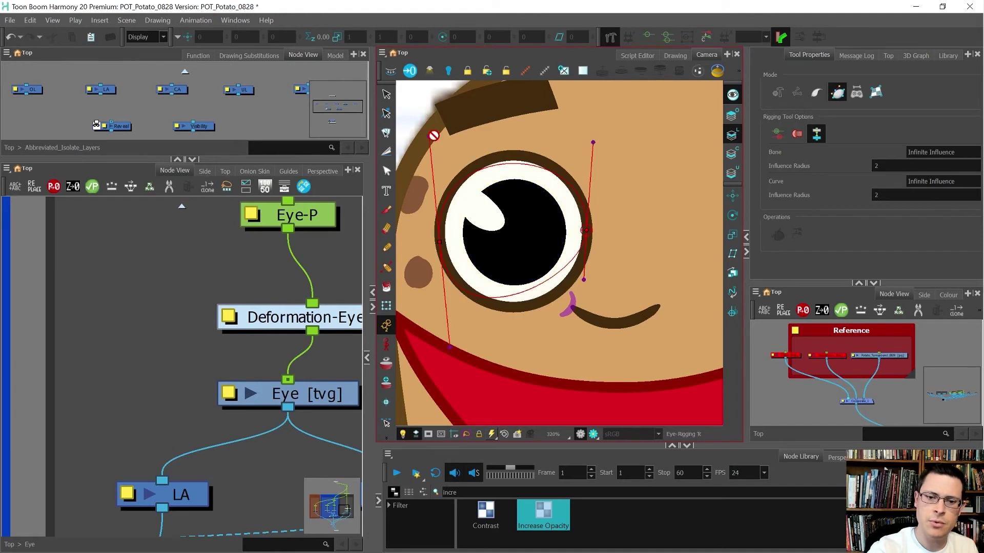
Adjust the deformer's Bezier handles and far-side point so the curve follows the eye white's outline.
left_click_drag(429, 137, 428, 131)
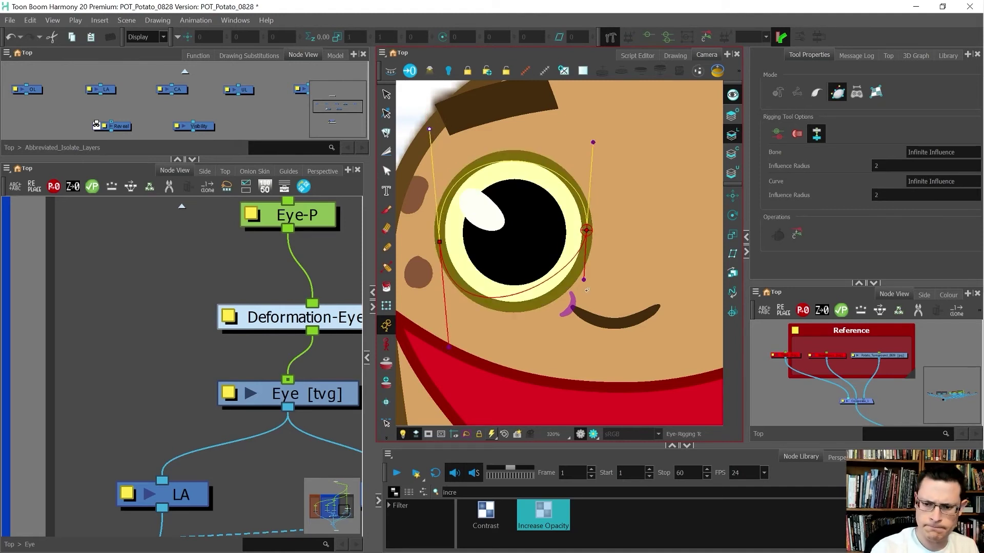
left_click_drag(584, 280, 585, 319)
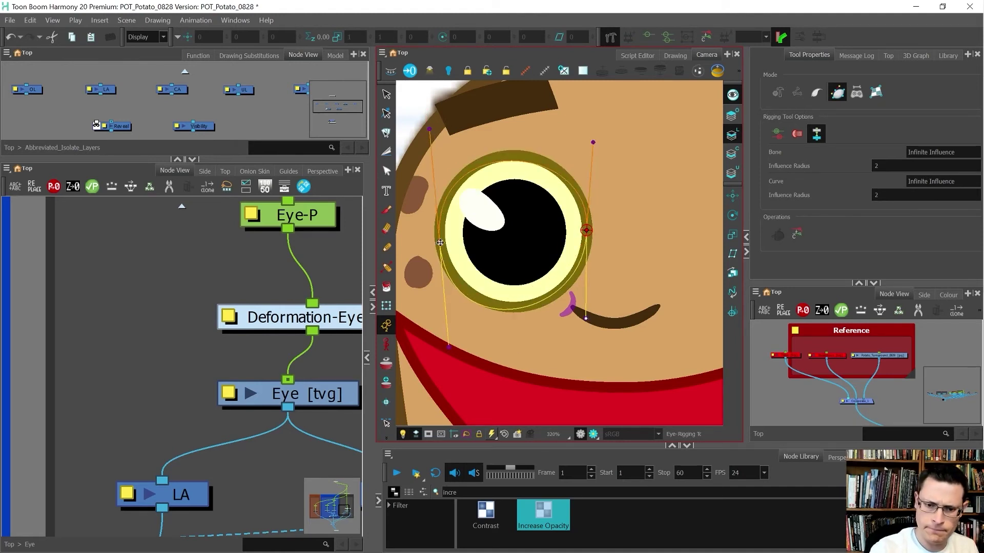
left_click_drag(440, 242, 440, 237)
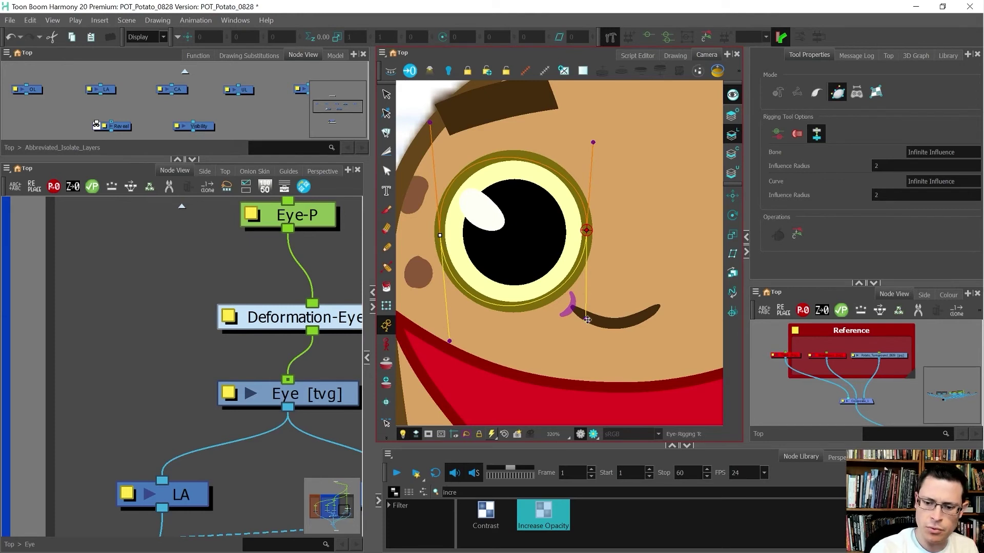
left_click_drag(587, 320, 588, 319)
left_click_drag(592, 143, 591, 136)
left_click_drag(430, 123, 433, 131)
left_click(447, 339)
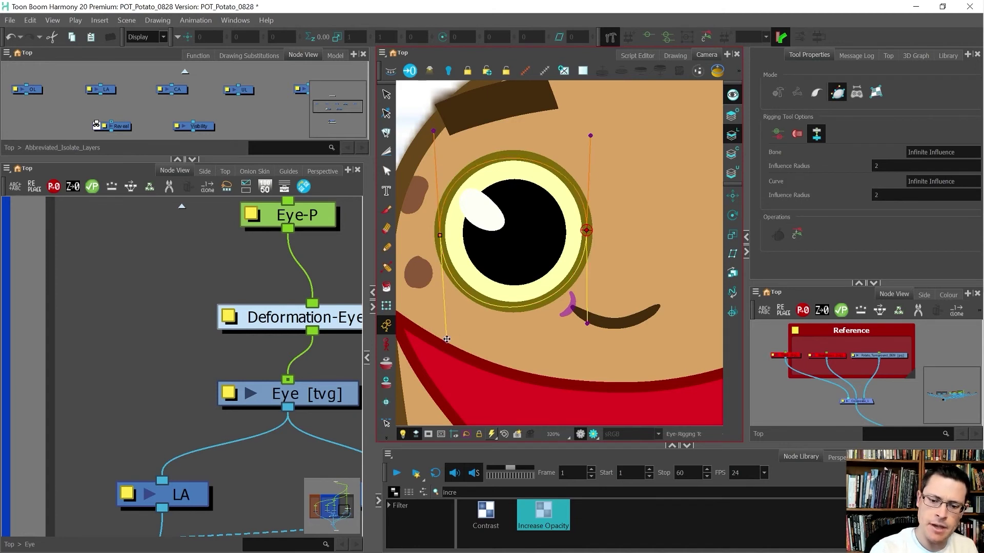
Test the eye deformer by bending the lower curve upward with the Transform tool.
key("shift+t")
left_click_drag(447, 342, 539, 238)
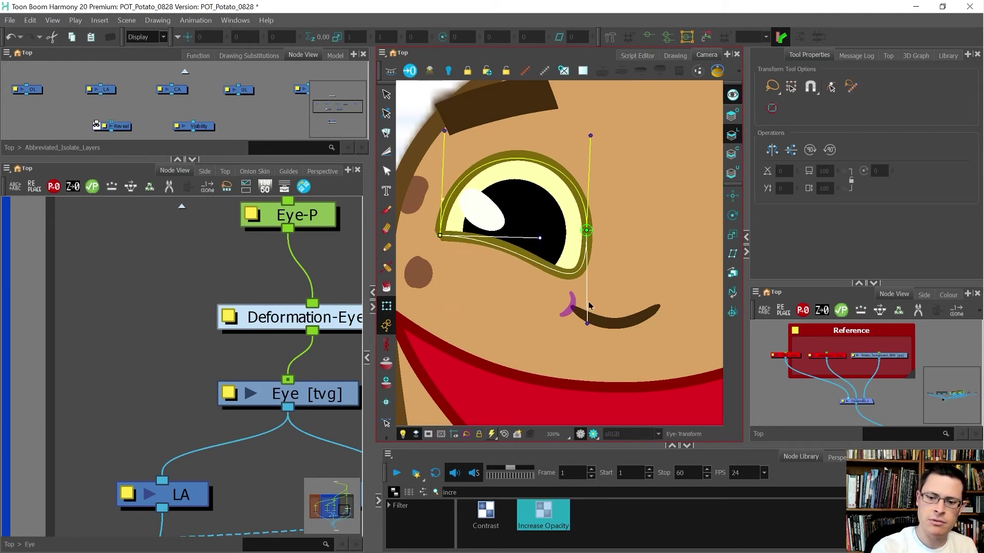
left_click_drag(585, 323, 539, 203)
left_click_drag(543, 238, 523, 216)
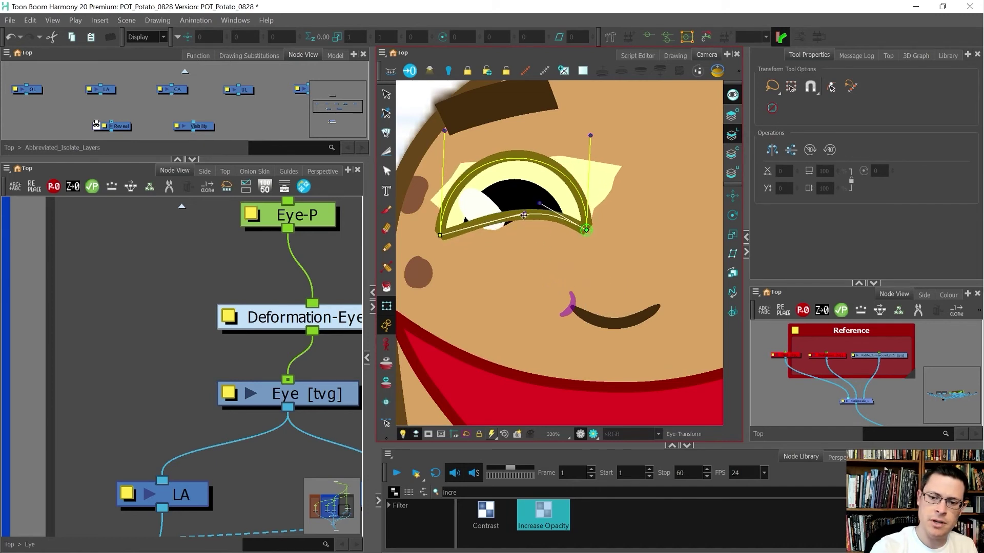
Check the bent eye in Render View, return to the OpenGL view, and undo the test deformations.
left_click(593, 435)
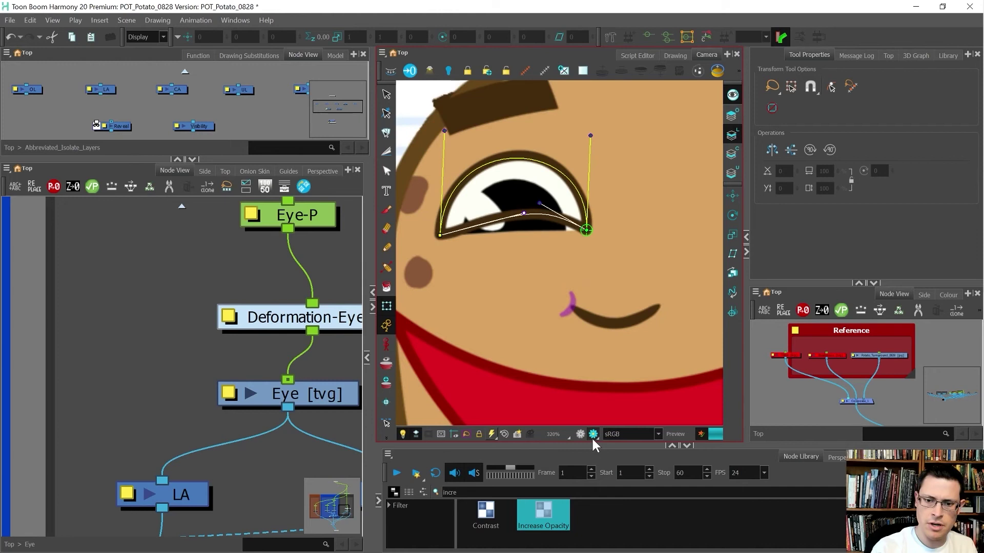
left_click(581, 434)
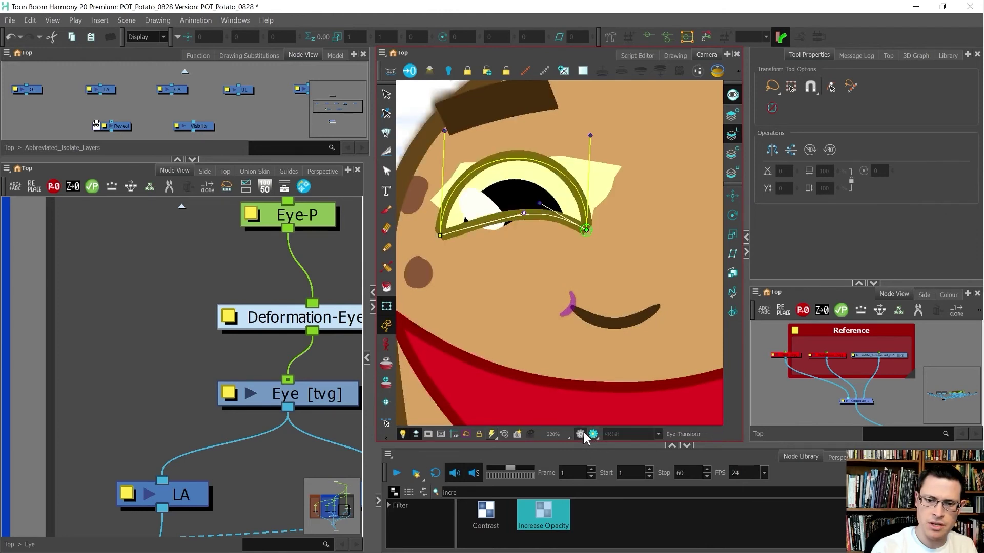
left_click_drag(524, 213, 543, 234)
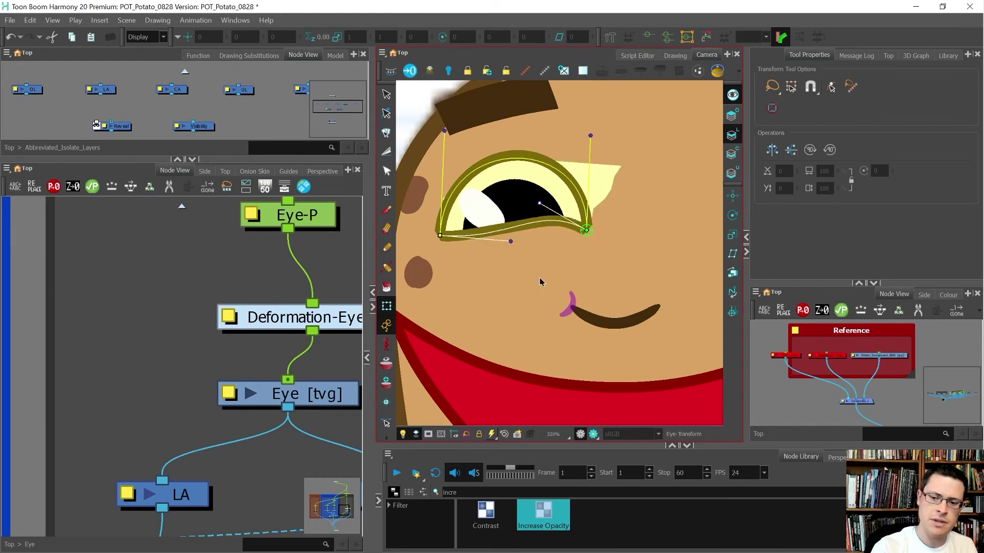
key("ctrl+z")
key("ctrl+z")
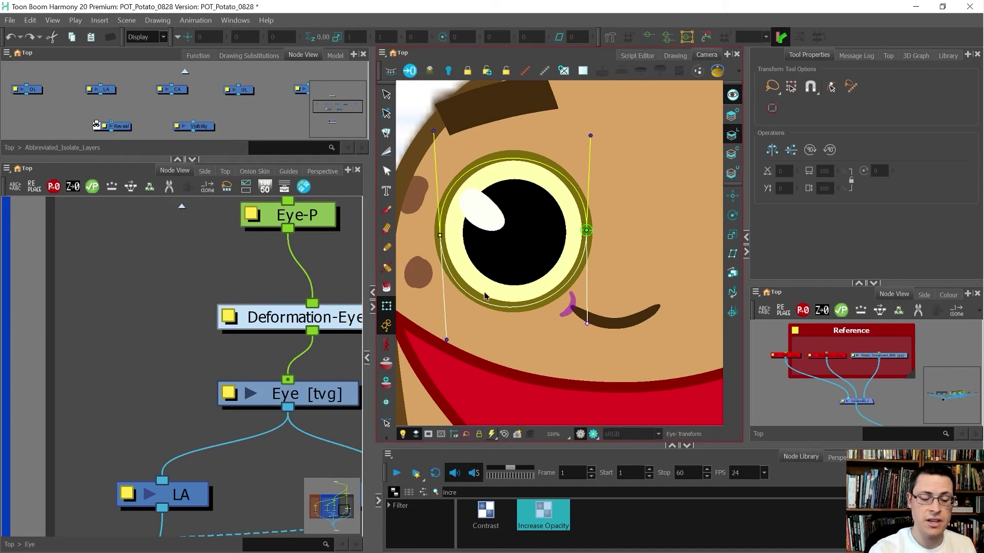
Line up the Deformation-Eye node below Eye-P and select the Eye drawing with the Rigging tool active.
left_click_drag(339, 314, 315, 302)
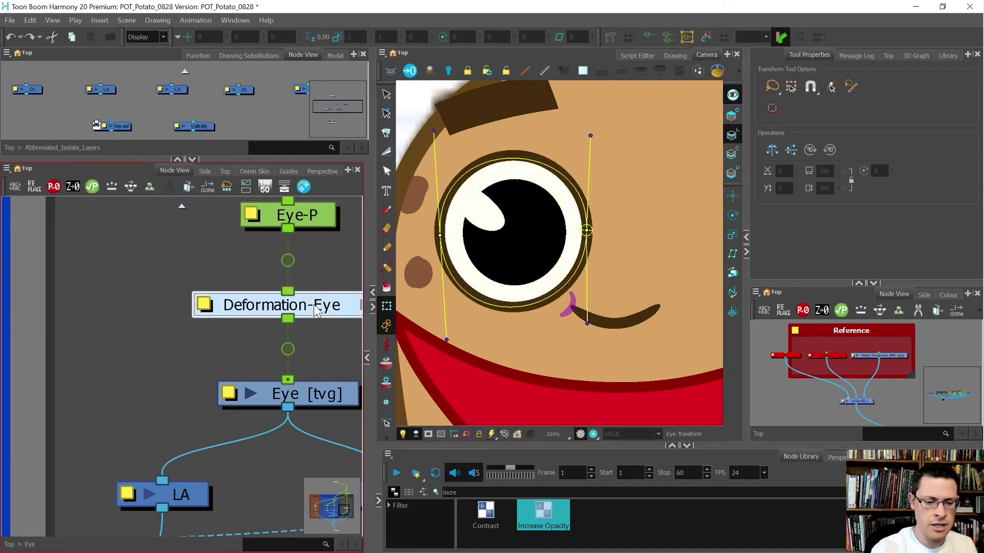
left_click(611, 35)
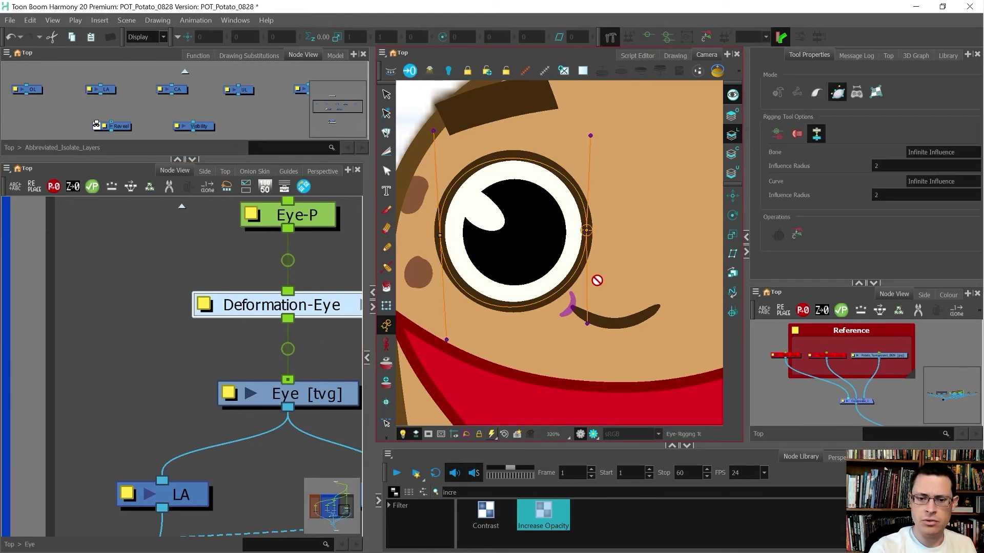
left_click(328, 394)
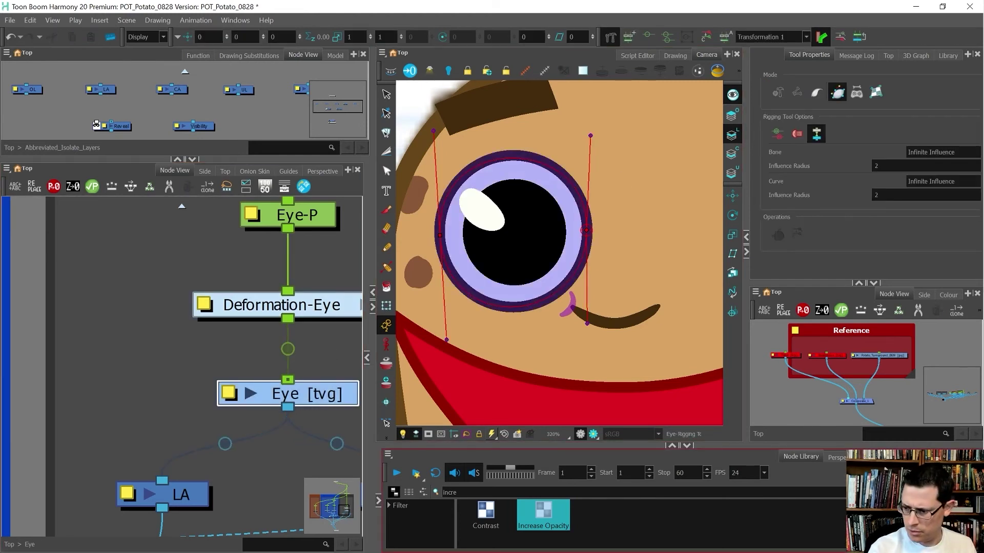
Solo the Eye layer in the Timeline and display it in outline mode.
left_click(877, 457)
key("o")
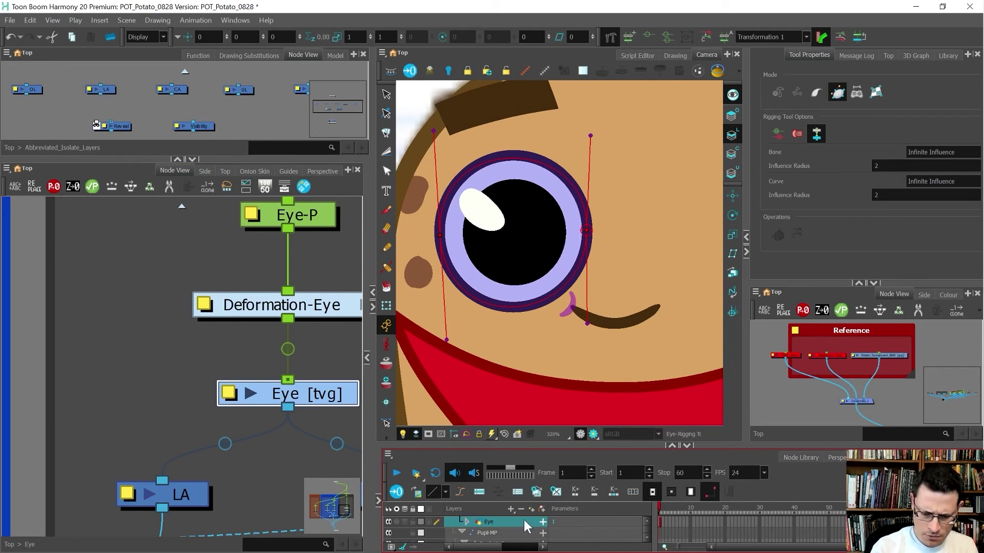
left_click(397, 522)
key("Escape")
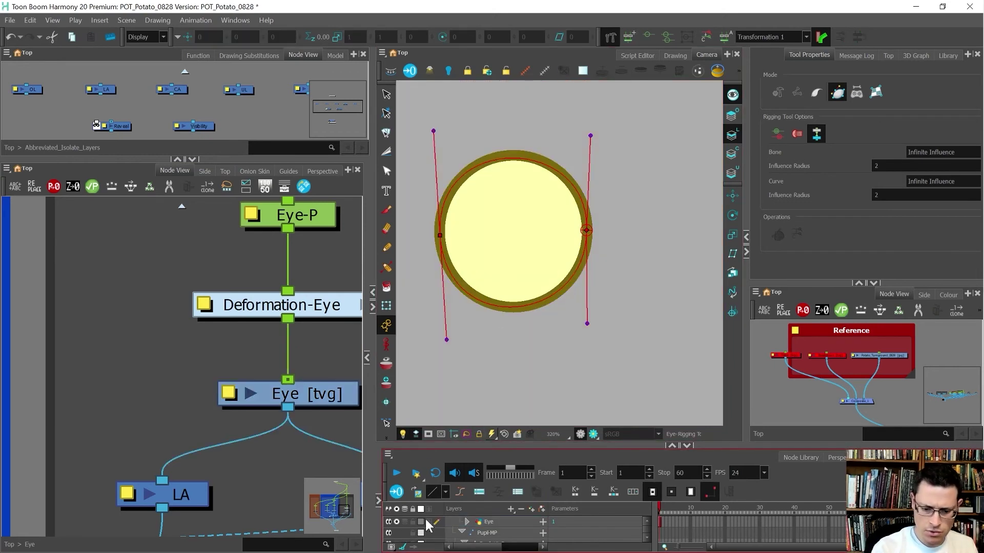
left_click(421, 521)
scroll(512, 230, "up", 1)
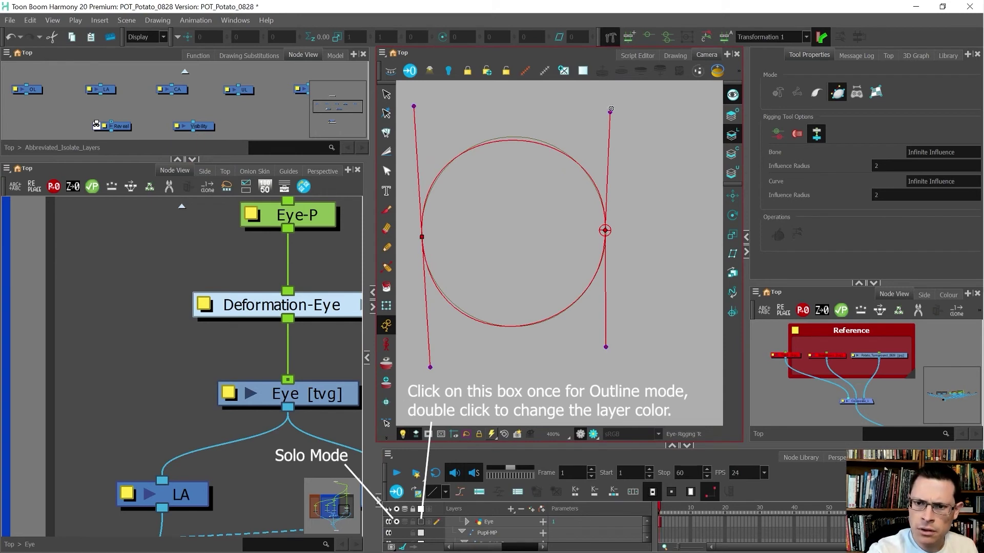
Adjust the eye deformer's upper and lower handles and its two side points so the curves follow the eye outline.
left_click_drag(610, 112, 606, 104)
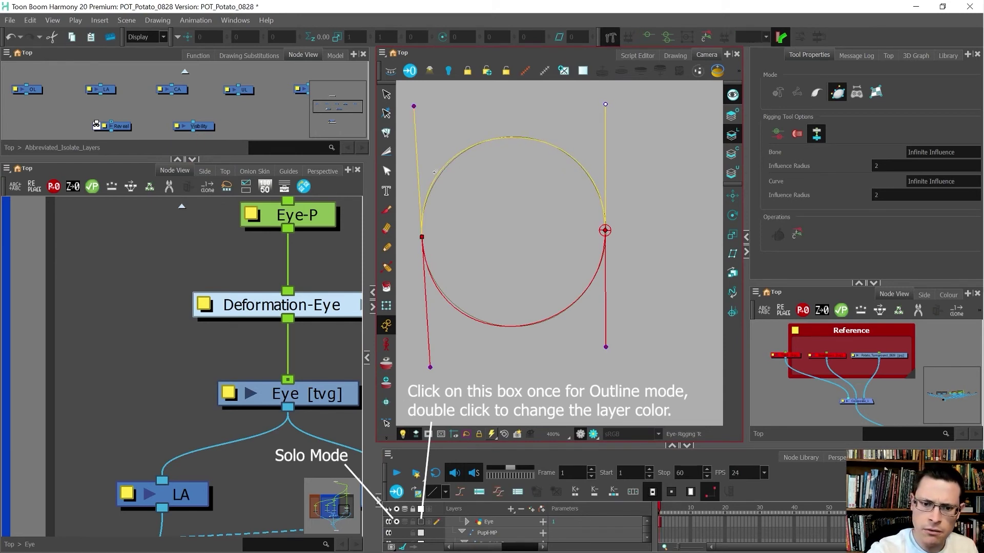
left_click_drag(414, 106, 418, 106)
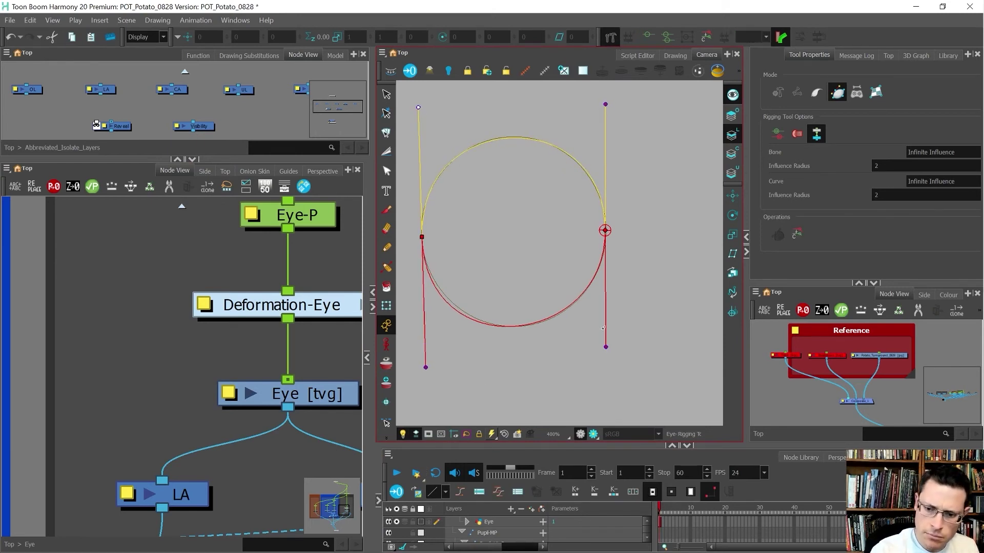
left_click(607, 347)
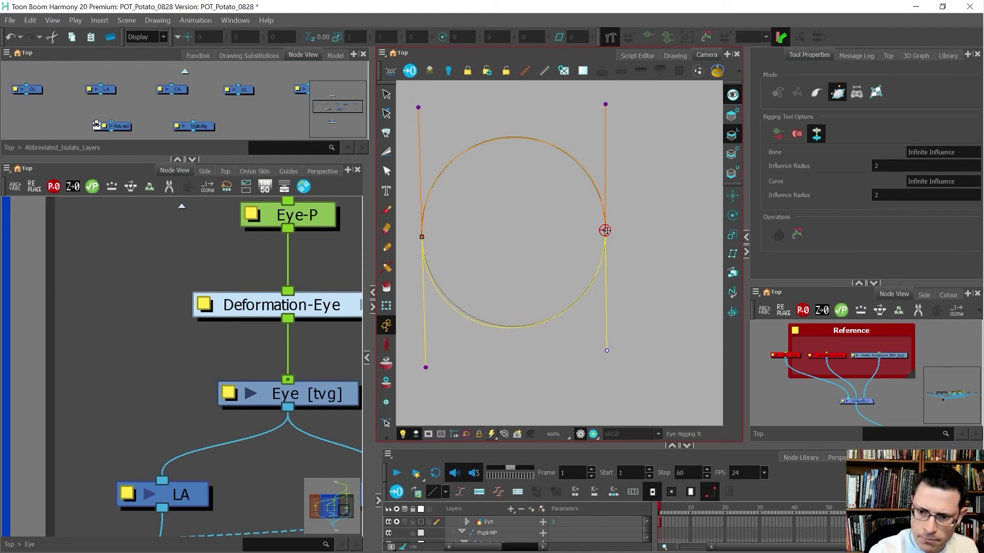
left_click_drag(606, 230, 606, 231)
left_click_drag(427, 367, 425, 358)
left_click_drag(609, 352, 607, 354)
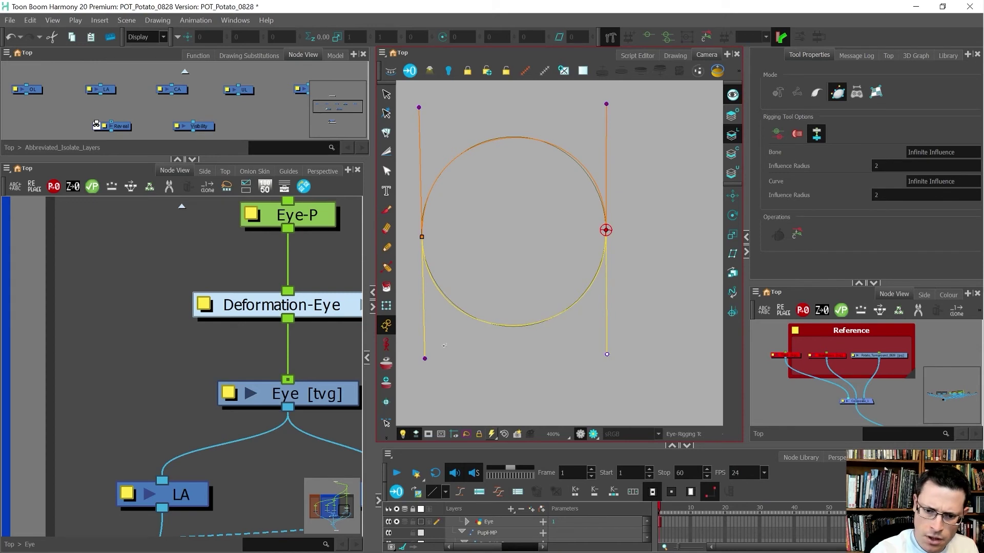
left_click_drag(422, 238, 422, 237)
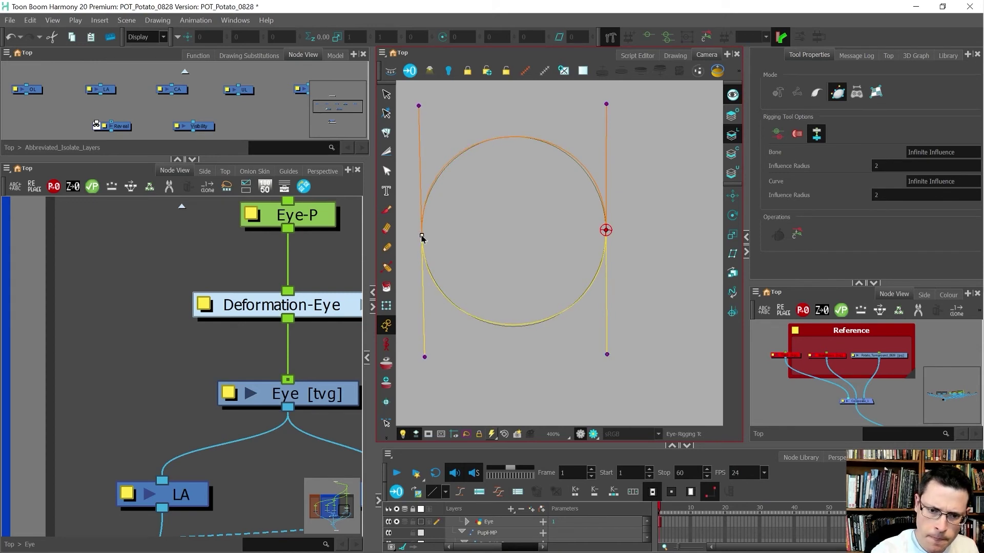
left_click_drag(608, 356, 607, 355)
left_click(606, 229)
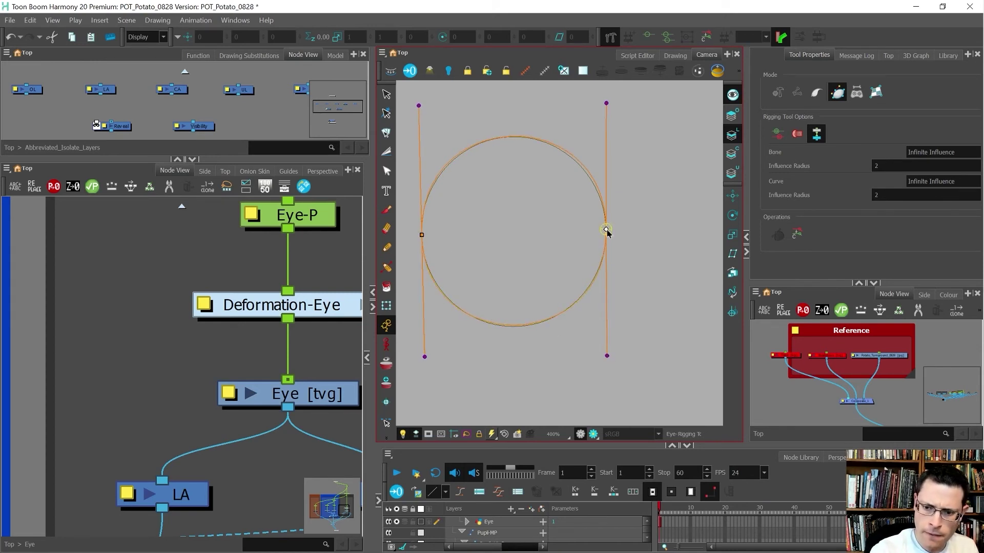
Fine-tune the upper handles, the left point and the lower-right handle to match the deformer curves closely to the eye outline.
left_click_drag(607, 103, 603, 109)
left_click_drag(421, 100, 424, 103)
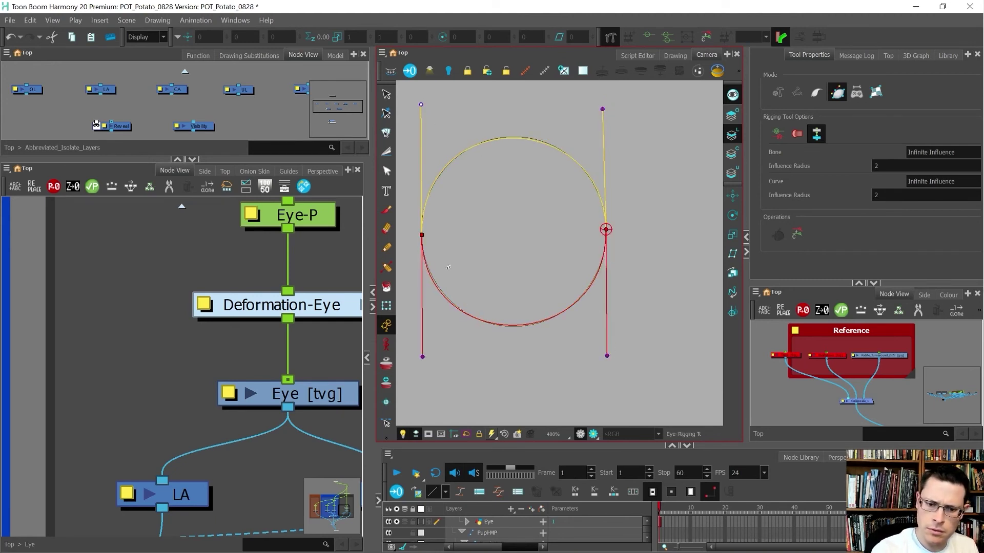
left_click(421, 235)
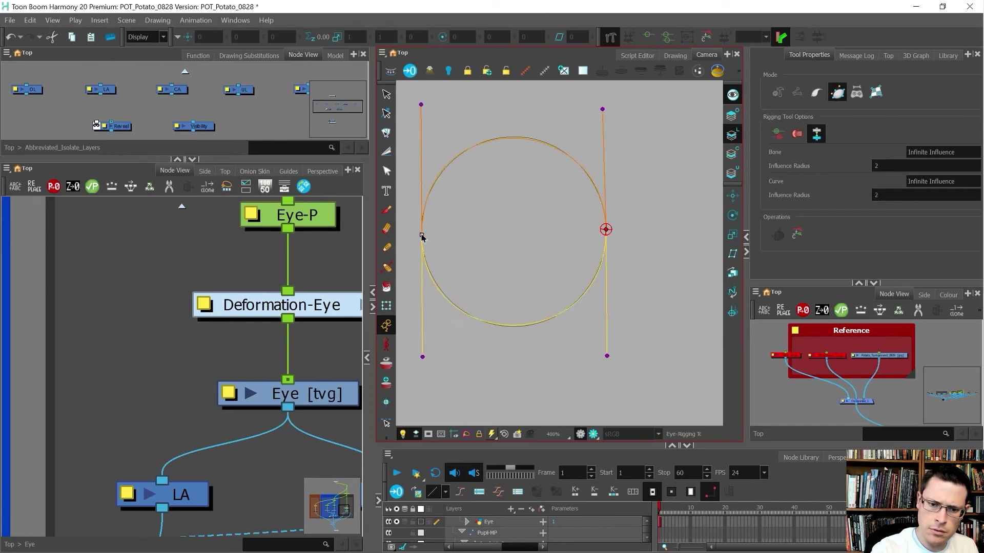
left_click(608, 356)
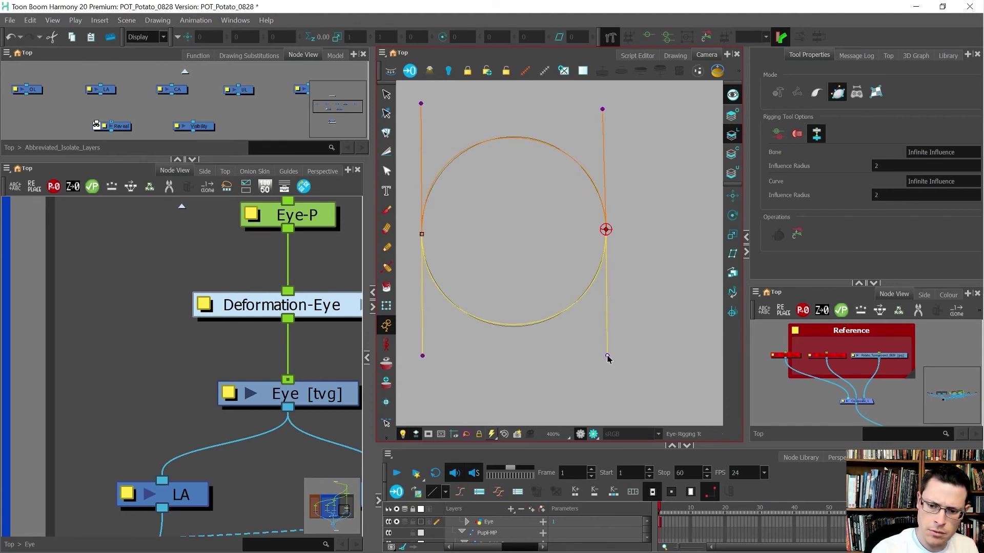
left_click(604, 110)
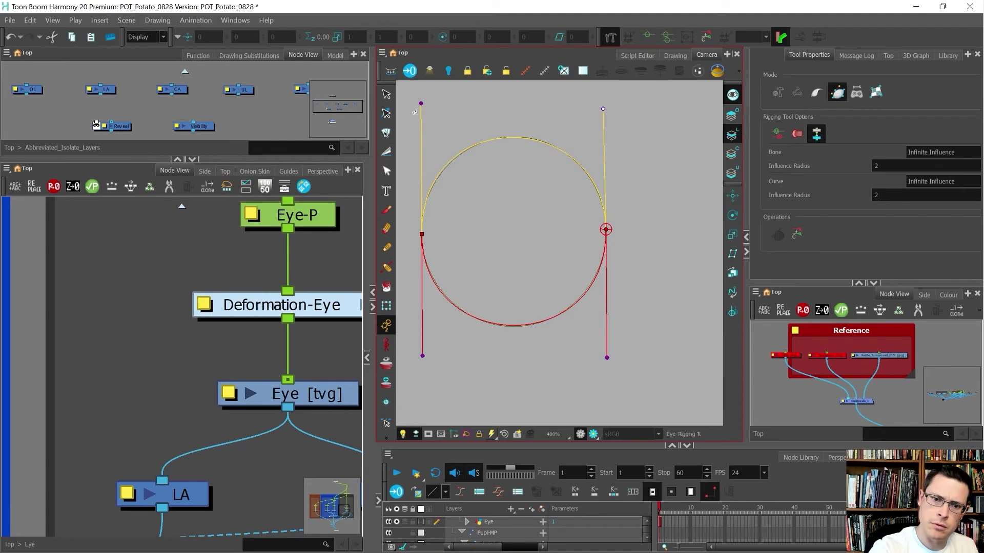
left_click_drag(422, 105, 420, 109)
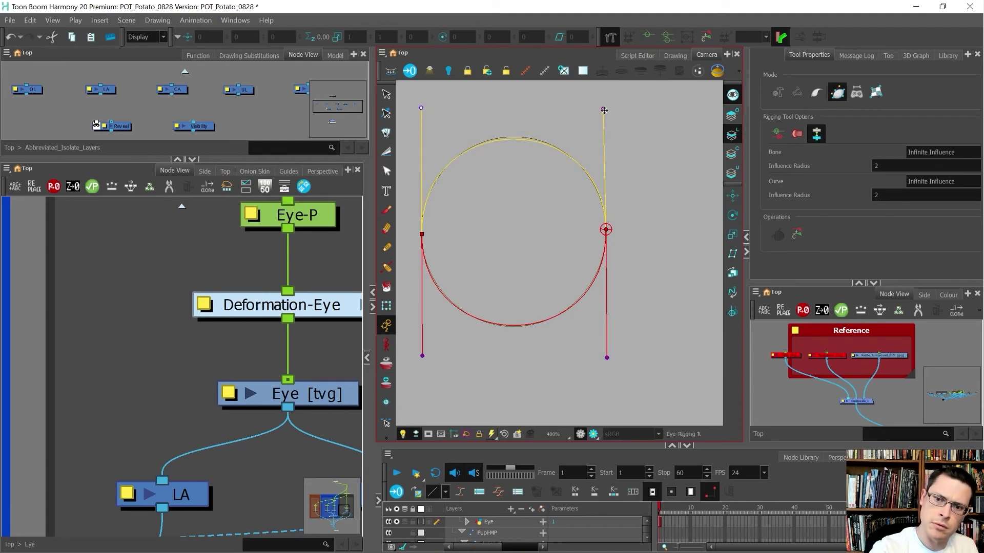
left_click_drag(604, 110, 604, 107)
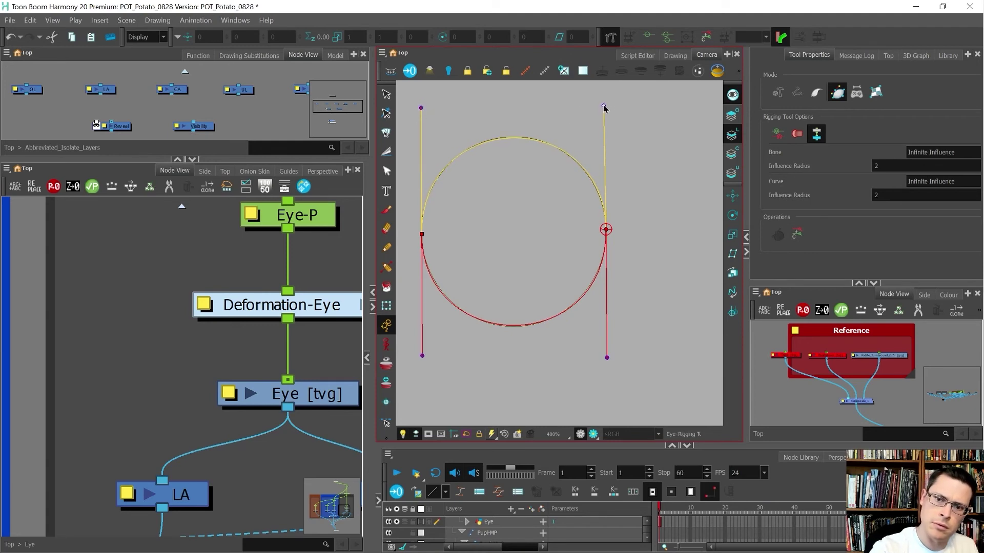
left_click(608, 358)
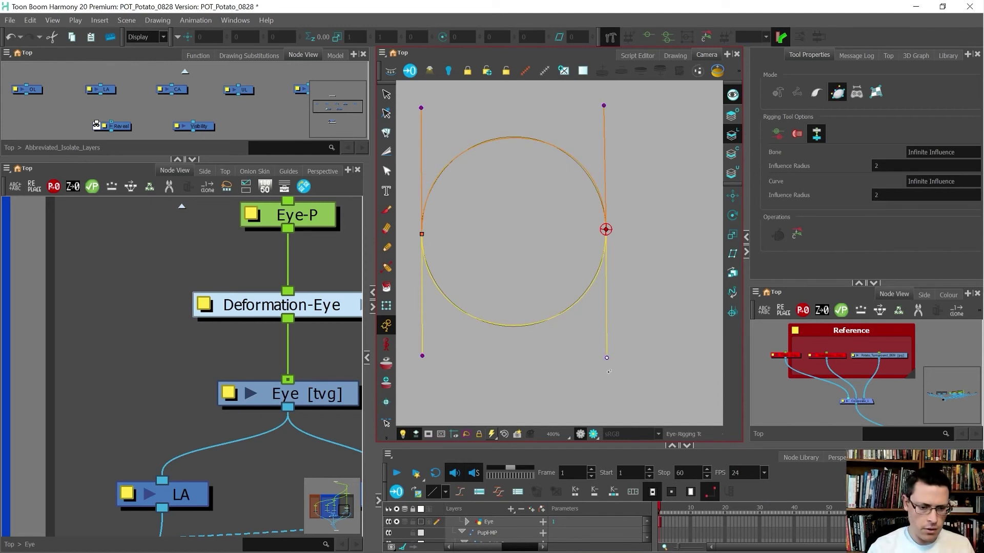
Select the Eye drawing node and turn off outline and solo mode for its Timeline layer.
scroll(222, 385, "down", 3)
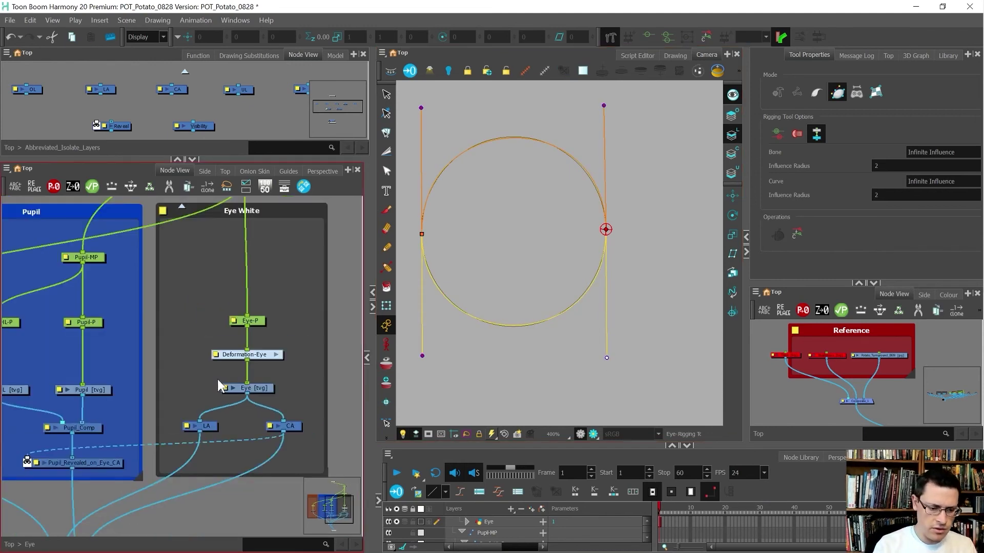
left_click_drag(282, 382, 223, 391)
left_click(224, 390)
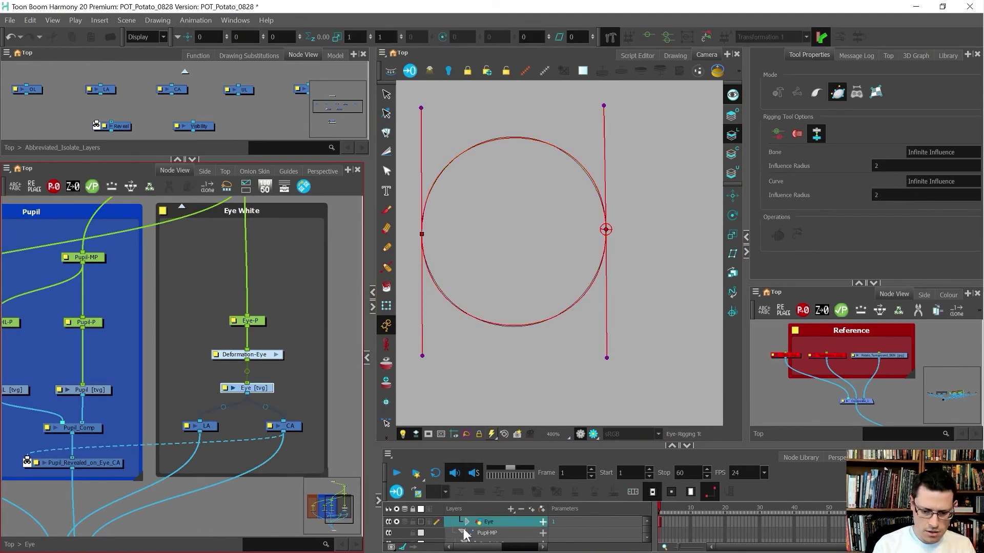
left_click(419, 522)
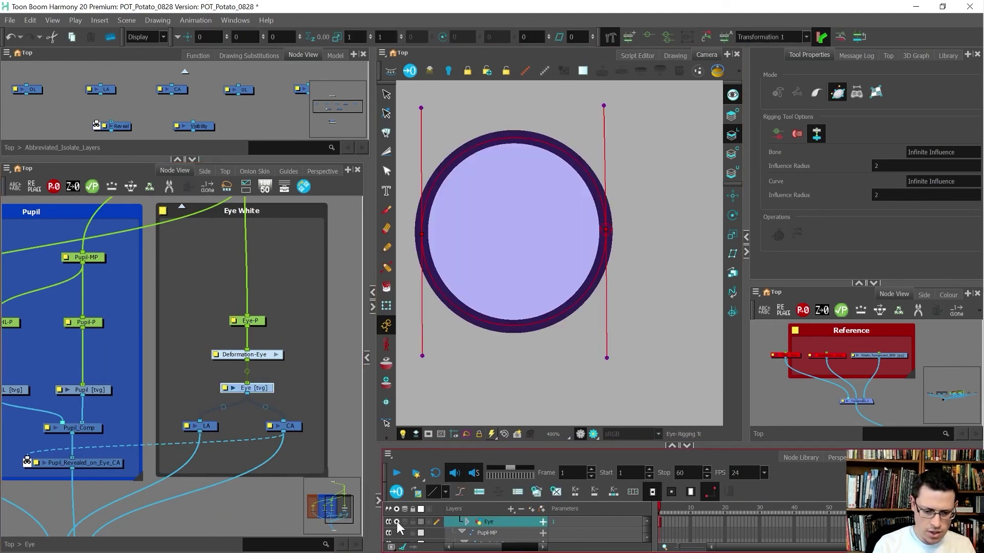
left_click(397, 522)
key("Escape")
scroll(488, 276, "down", 2)
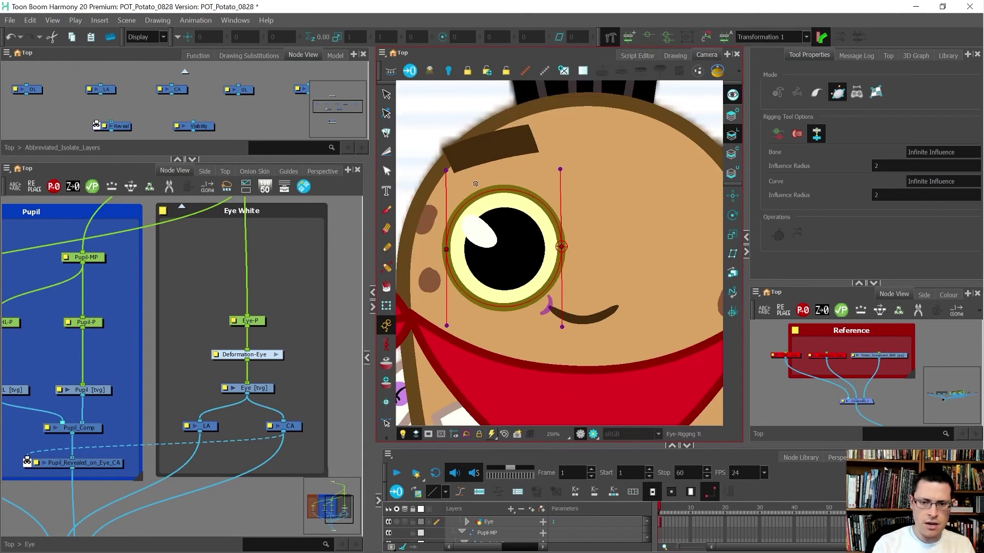
Select the brow drawing, locate its node, and create a new deformation chain for it with the Rigging tool.
key("shift+t")
left_click(487, 153)
key("o")
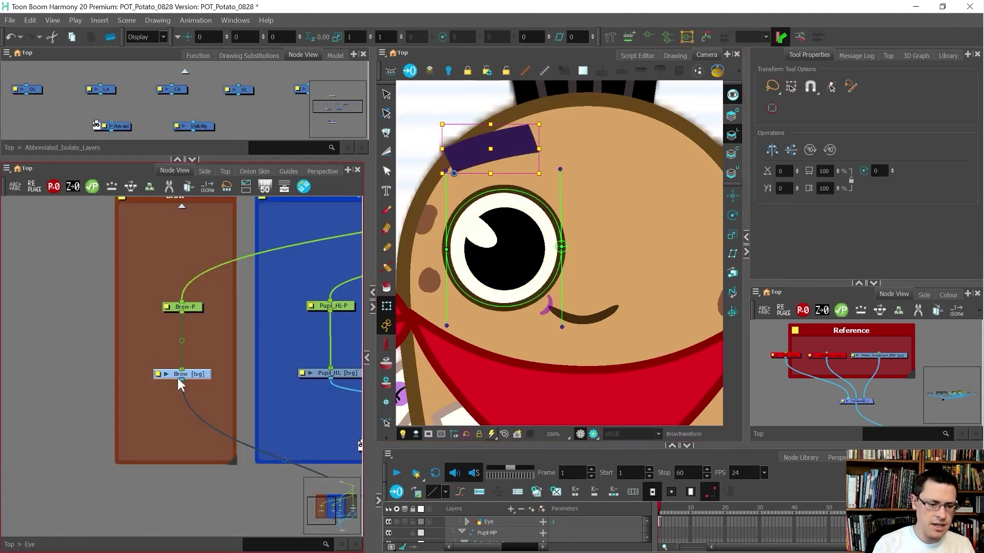
scroll(202, 393, "up", 3)
scroll(461, 129, "up", 3)
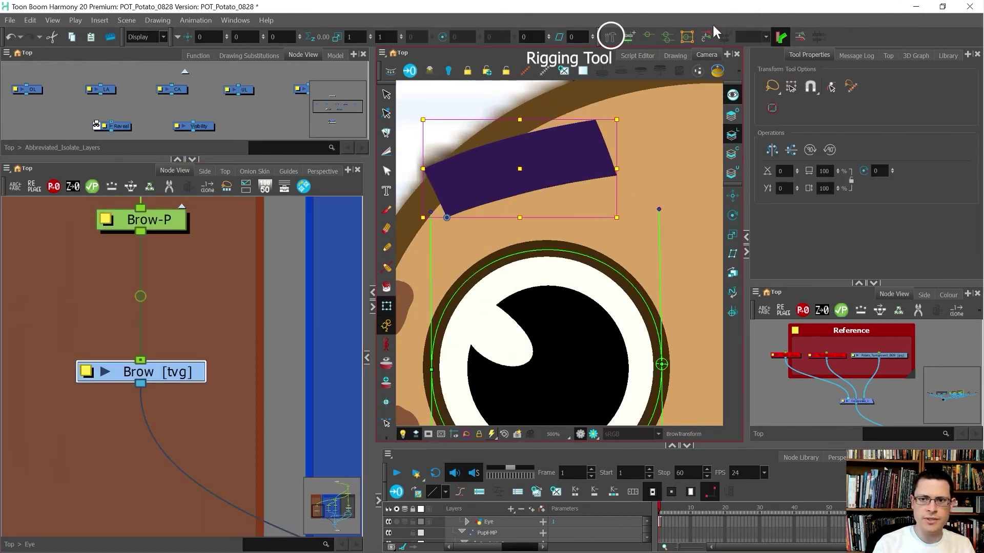
left_click(612, 36)
left_click(628, 36)
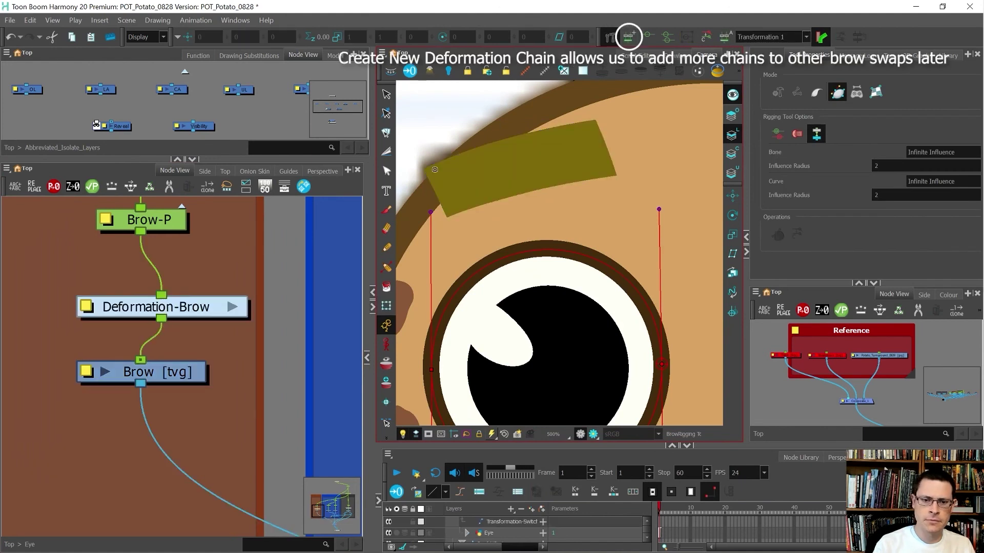
Build a closed envelope deformer around the brow, placing points on its four corners starting and ending at the lower-left corner.
scroll(437, 170, "up", 1)
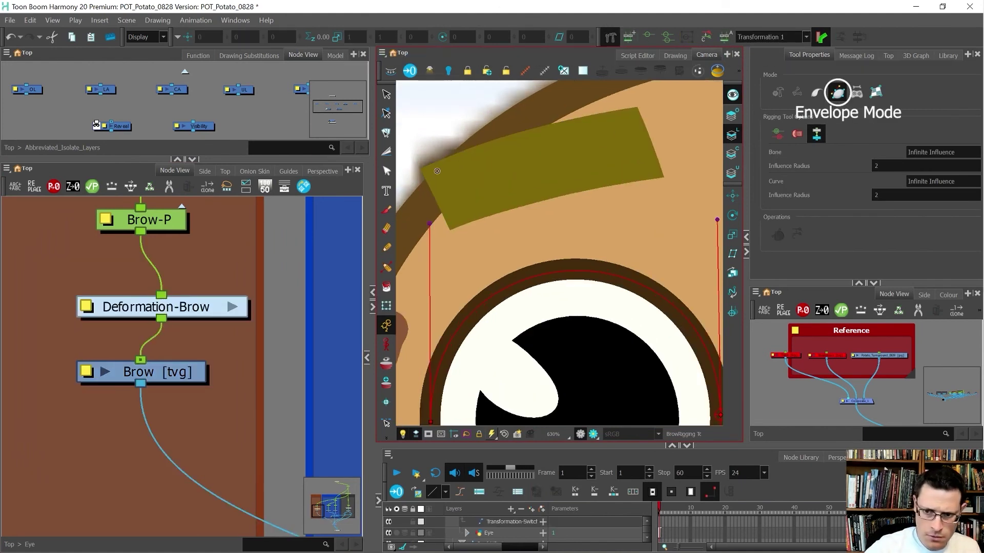
left_click(450, 230)
left_click(442, 214)
left_click(431, 191)
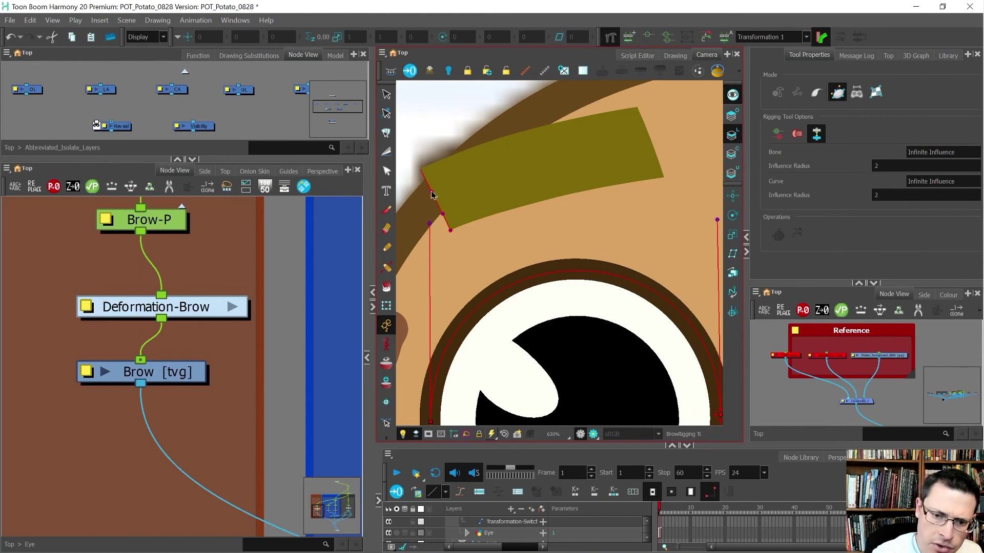
left_click(421, 169)
left_click(408, 146)
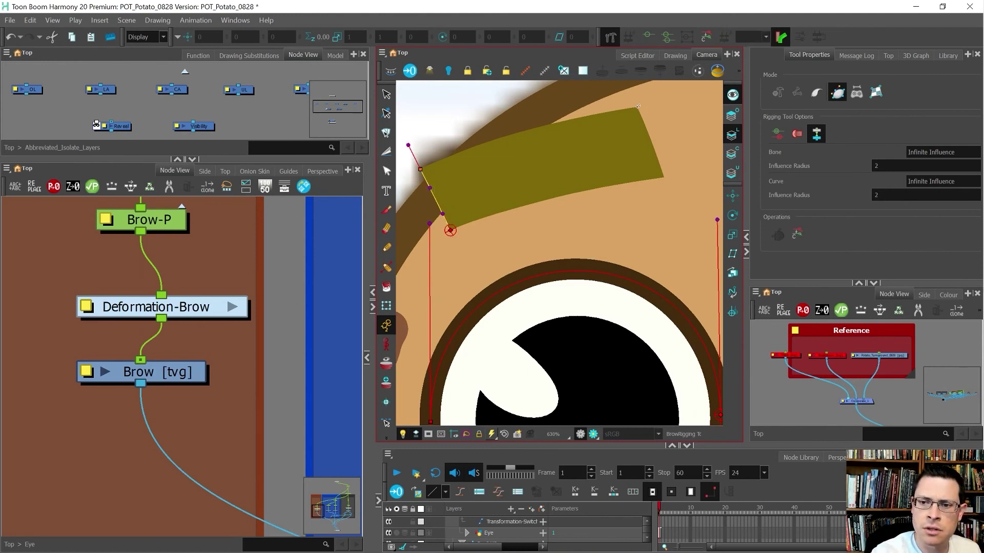
left_click_drag(638, 106, 569, 126)
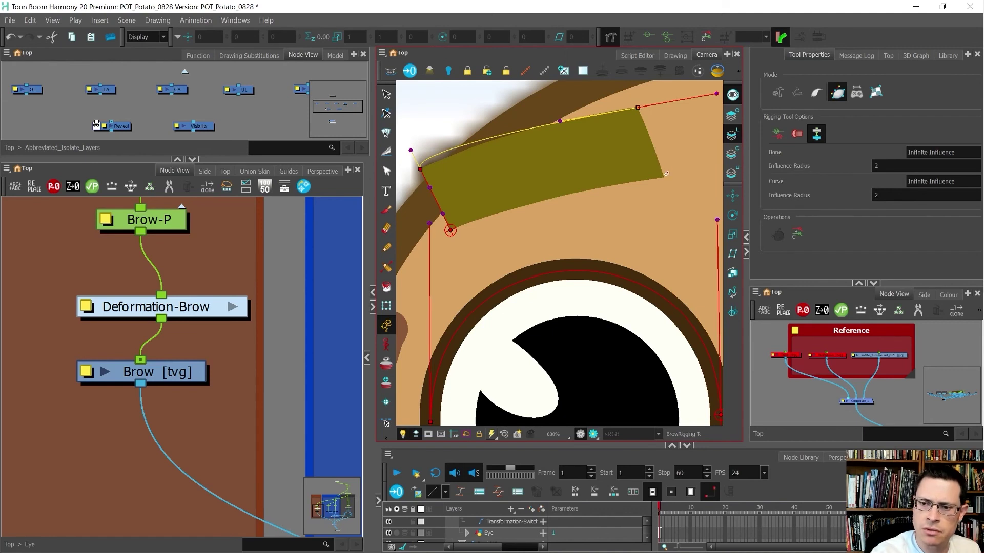
left_click_drag(666, 174, 673, 213)
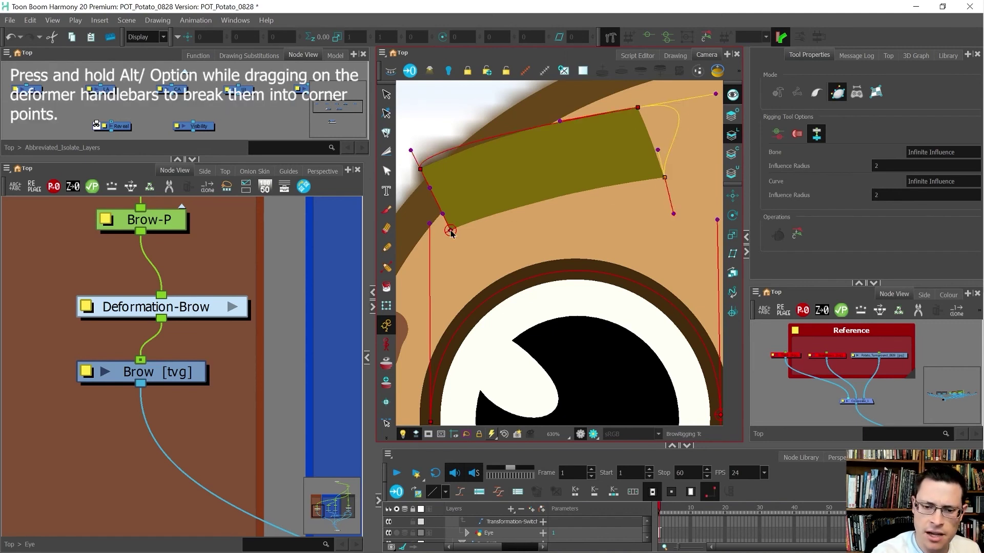
left_click_drag(450, 231, 582, 189)
Break the brow envelope's handles into corner points and align them along the brow's right, upper and lower edges.
left_click_drag(715, 94, 657, 153)
left_click_drag(415, 150, 482, 142)
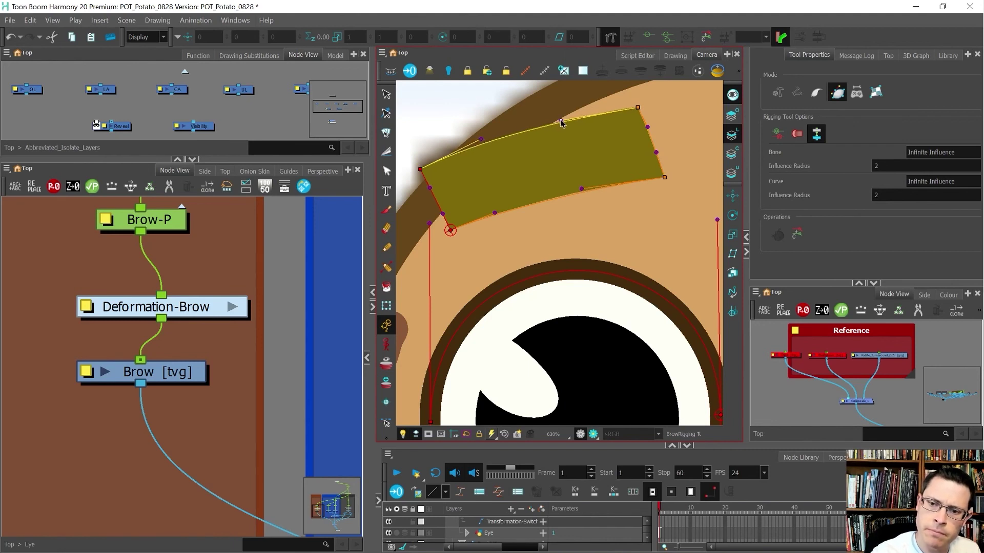
left_click(496, 213)
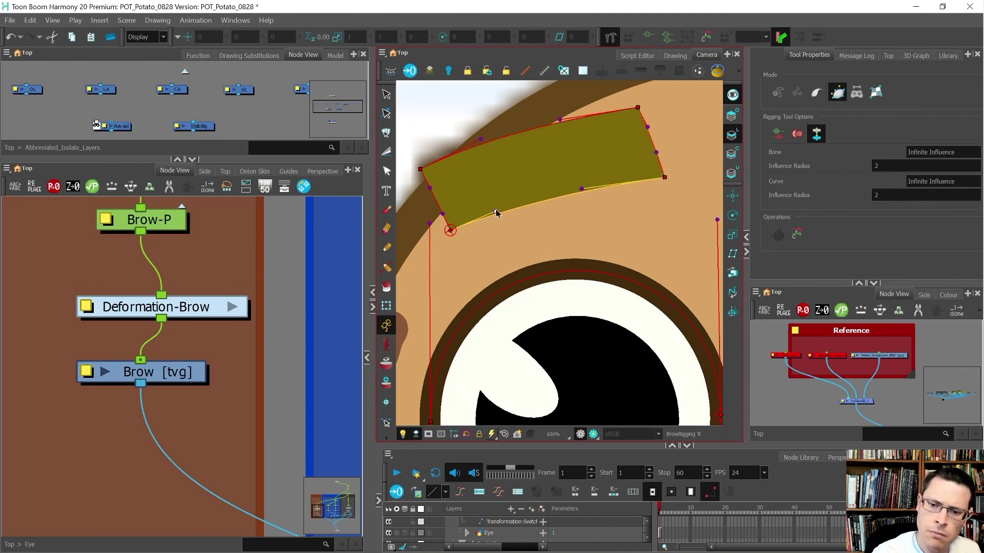
left_click_drag(500, 213, 513, 207)
left_click_drag(582, 189, 596, 186)
Test the brow deformer with the Transform tool by lowering both right corners and pulling the upper-left handle outward.
key("shift+t")
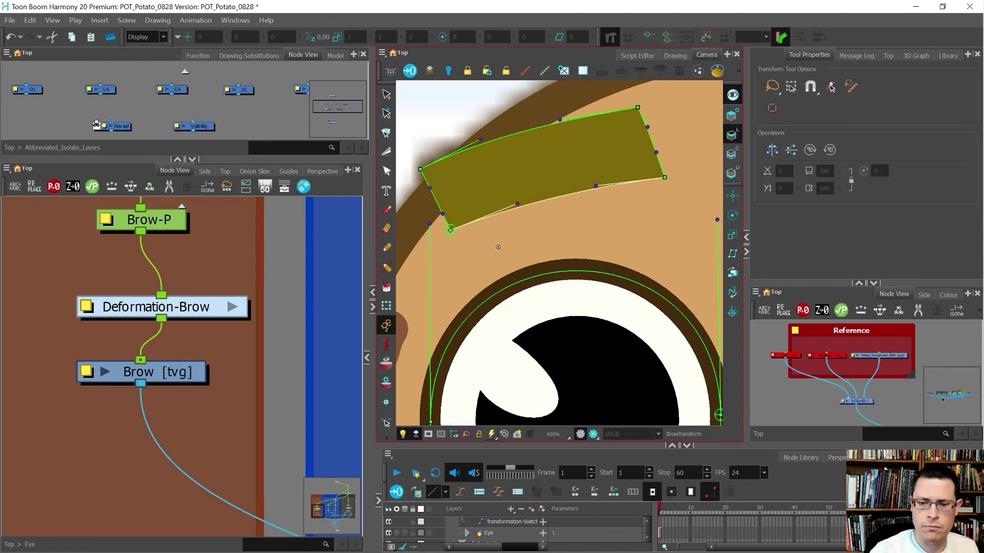
scroll(498, 246, "down", 3)
scroll(589, 223, "up", 1)
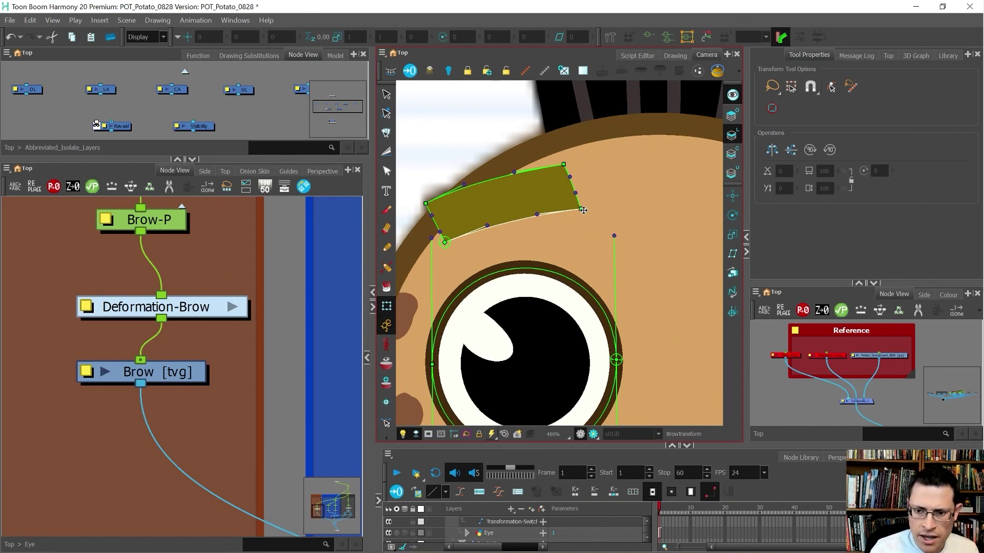
left_click_drag(583, 210, 581, 260)
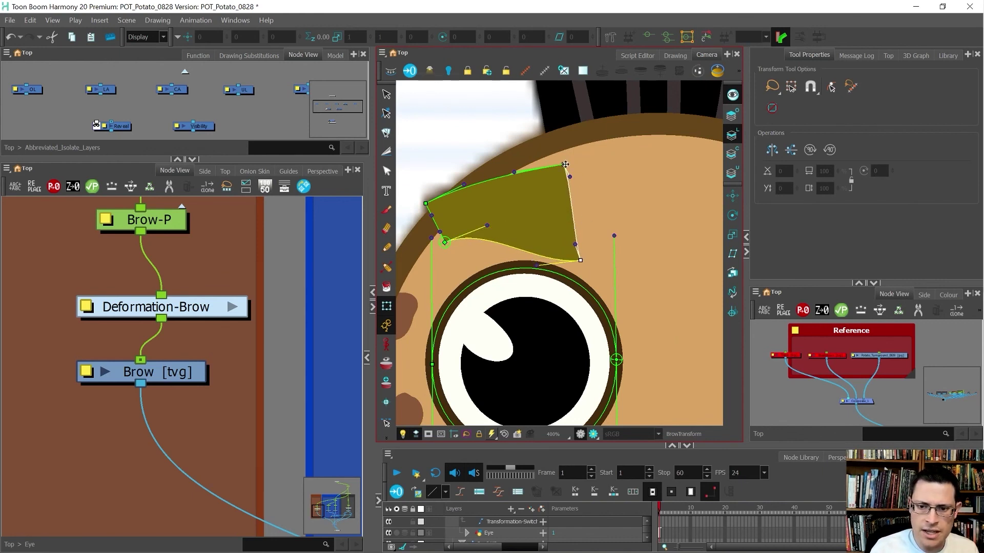
left_click_drag(565, 165, 570, 235)
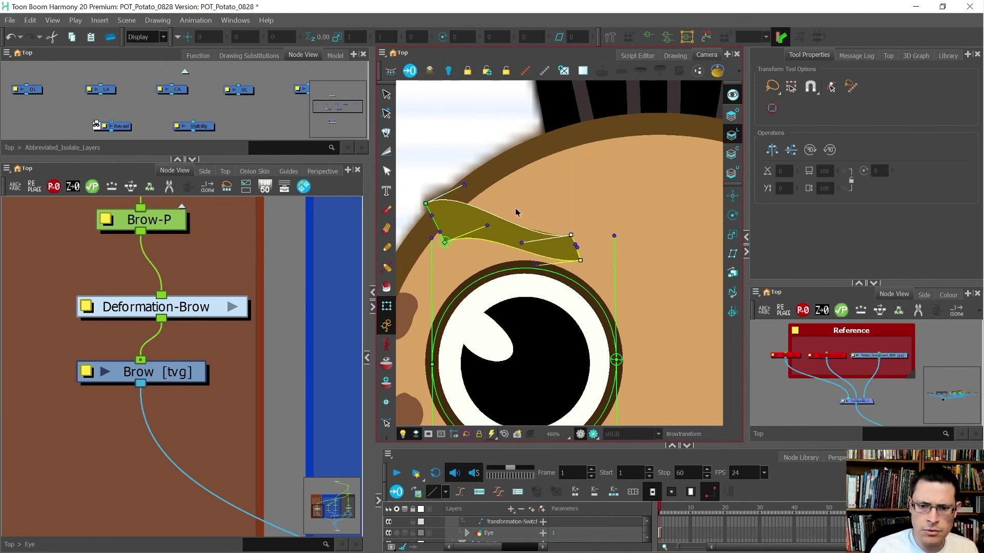
left_click_drag(465, 188, 518, 163)
Inspect the deformed brow's edges up close, switching the Camera view from OpenGL to Render View.
scroll(524, 192, "down", 1)
scroll(525, 223, "up", 4)
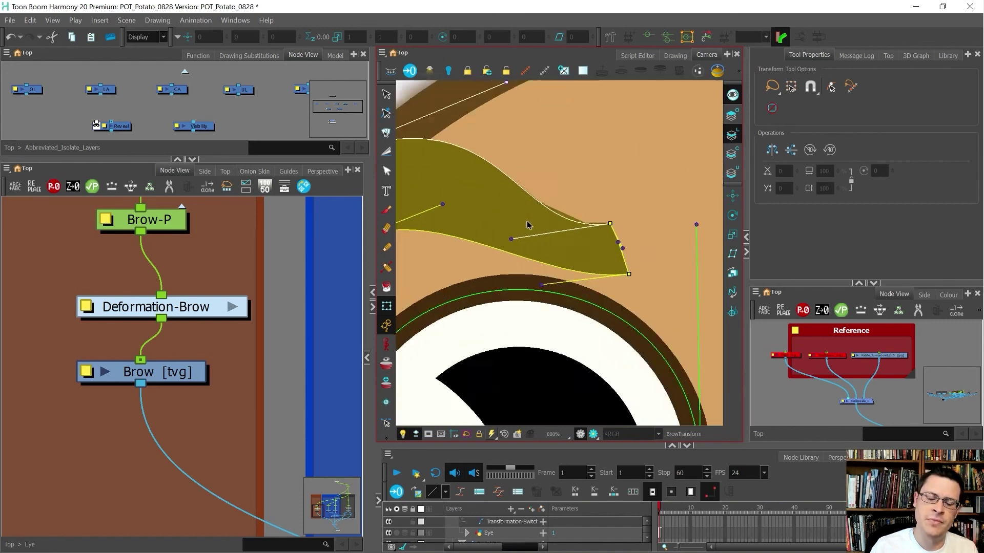
scroll(560, 214, "up", 1)
scroll(559, 214, "down", 2)
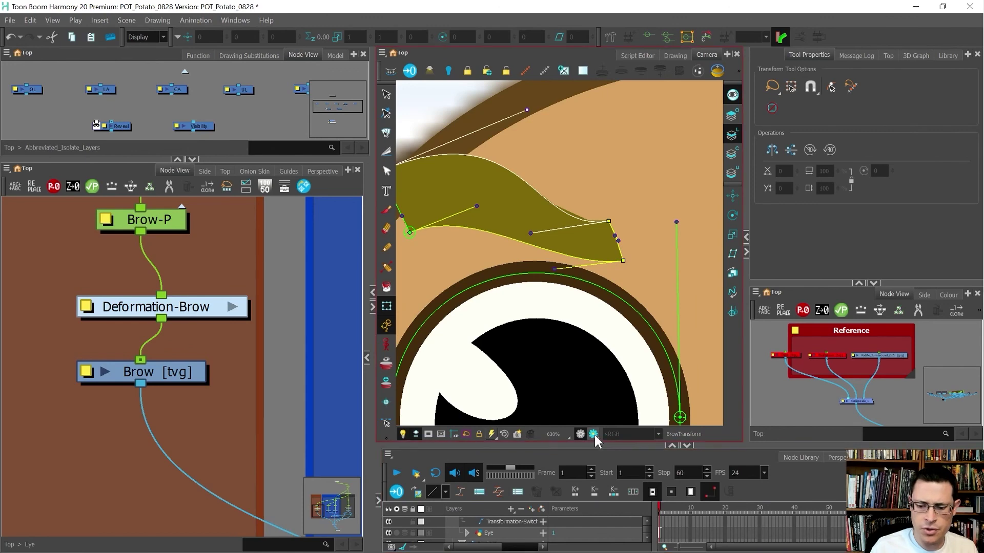
left_click(593, 434)
scroll(602, 234, "up", 1)
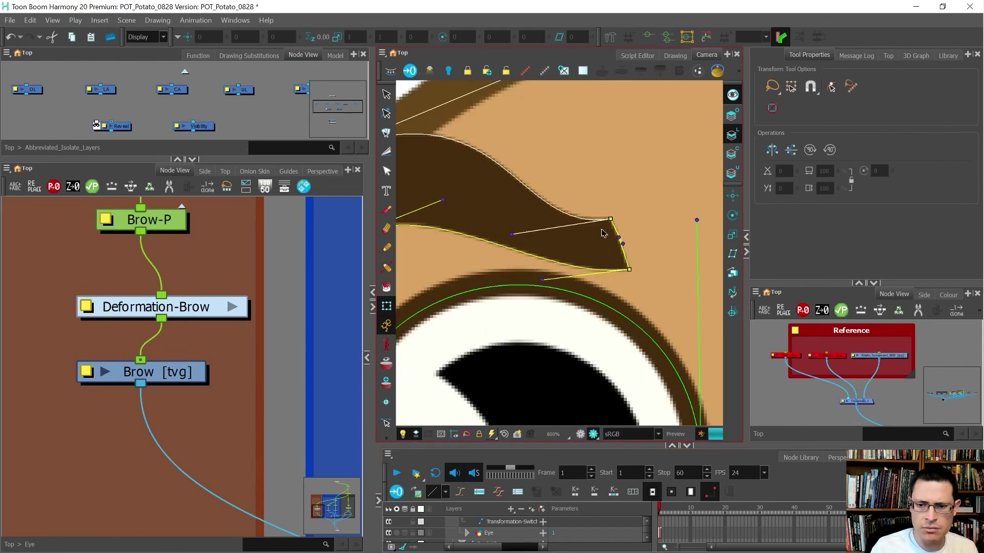
scroll(602, 234, "down", 2)
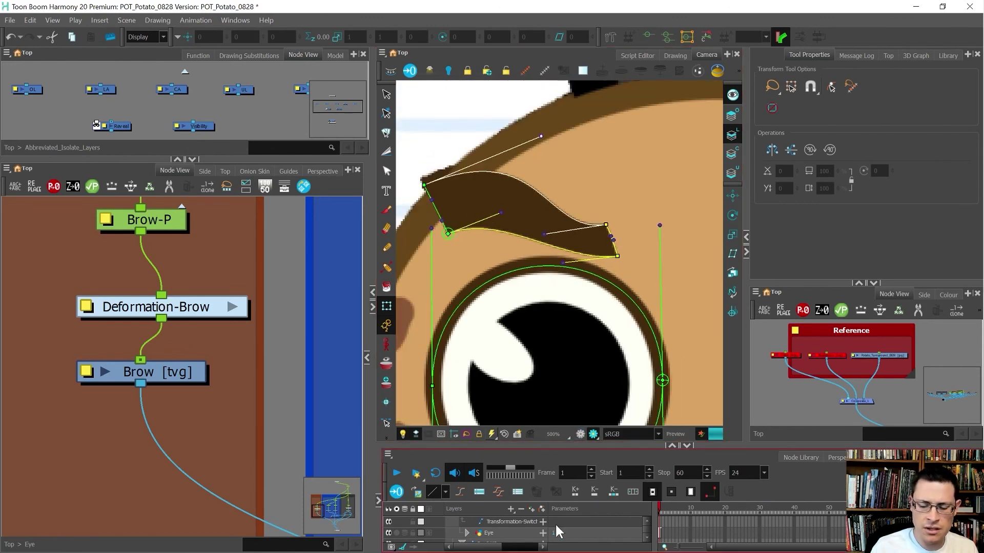
Return the Camera view to OpenGL and undo the test deformations on the brow.
left_click(580, 436)
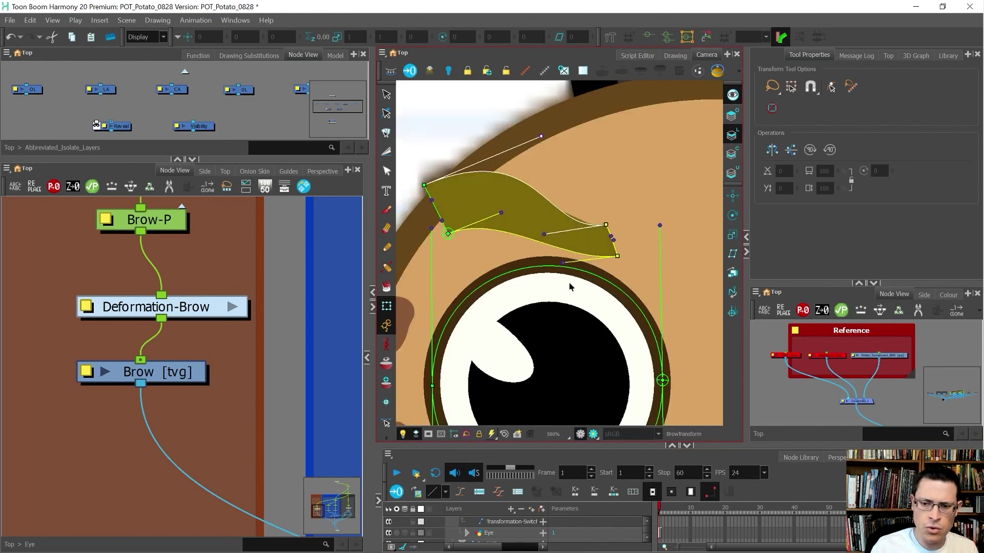
key("ctrl+z")
Add evenly spaced contour points along the brow drawing's upper edge with the Contour Editor.
key("alt+q")
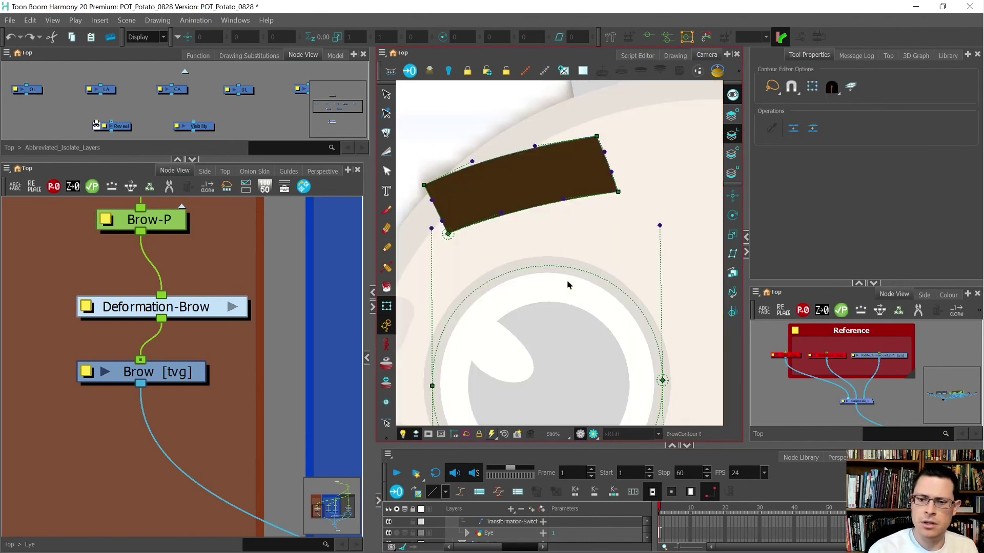
left_click(437, 180, "ctrl")
left_click(470, 166, "ctrl")
left_click(491, 159, "ctrl")
left_click(518, 151, "ctrl")
left_click(536, 147, "ctrl")
left_click(556, 143, "ctrl")
left_click(574, 140, "ctrl")
left_click(585, 138, "ctrl")
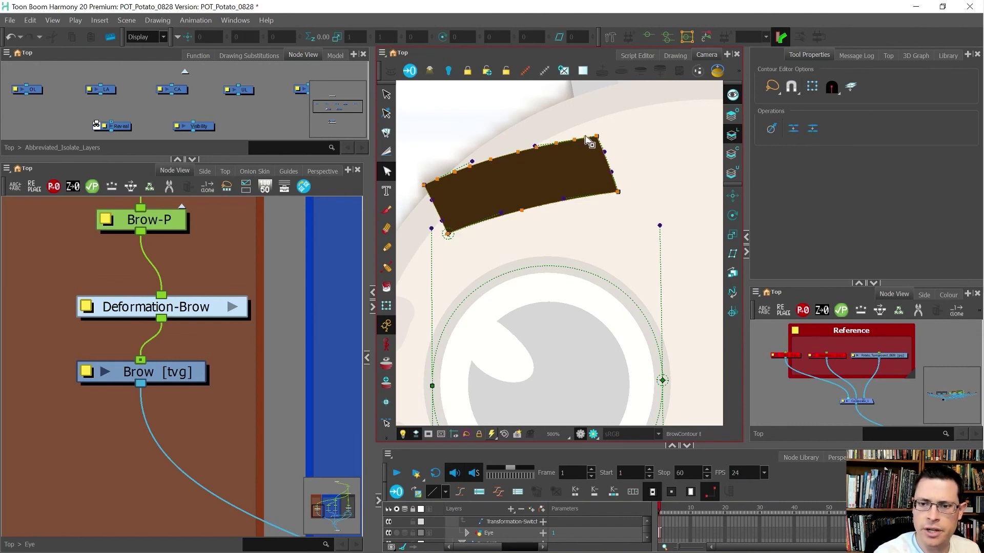
Add a series of closely spaced contour points down the brow drawing's right edge.
left_click(600, 144, "ctrl")
left_click(605, 157, "ctrl")
left_click(610, 169, "ctrl")
left_click(612, 177, "ctrl")
left_click(616, 184, "ctrl")
Add evenly spaced contour points along the brow drawing's lower edge, from the right corner to the left corner.
left_click(606, 194, "ctrl")
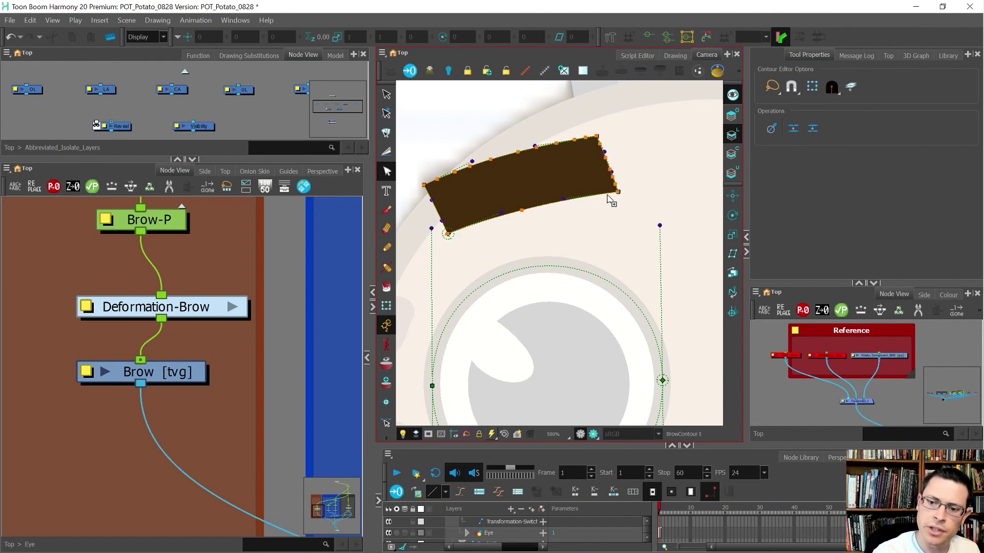
left_click(587, 195, "ctrl")
left_click(571, 199, "ctrl")
left_click(554, 203, "ctrl")
left_click(537, 207, "ctrl")
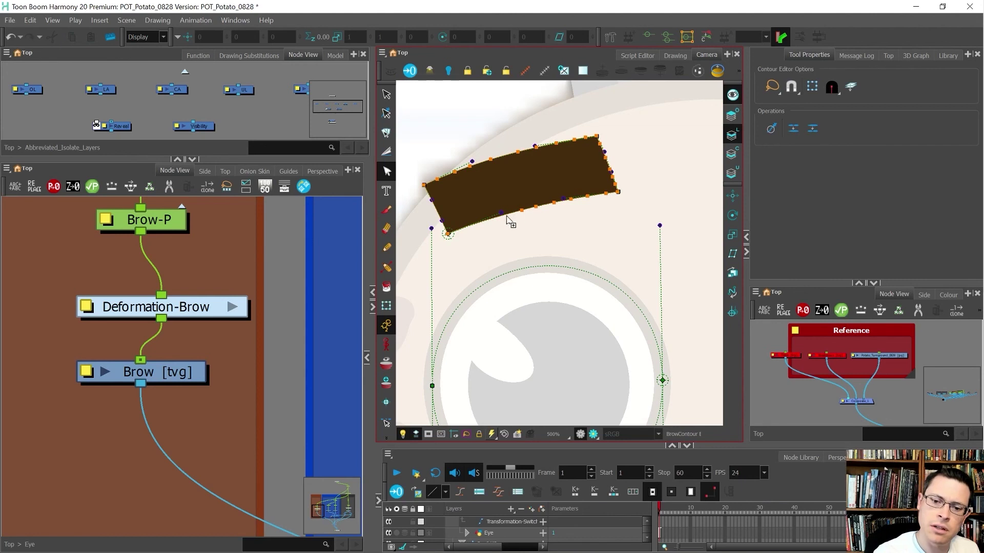
left_click(484, 220, "ctrl")
left_click(470, 224, "ctrl")
left_click(458, 229, "ctrl")
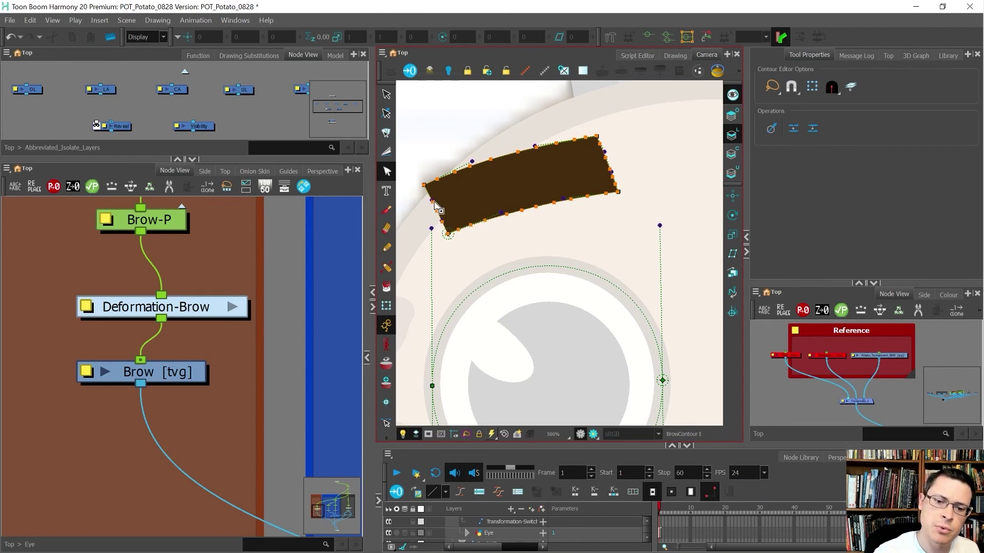
Test the brow deformer by pulling the left handles of its upper and lower edges downward with the Transform tool, and undo the changes.
key("shift+t")
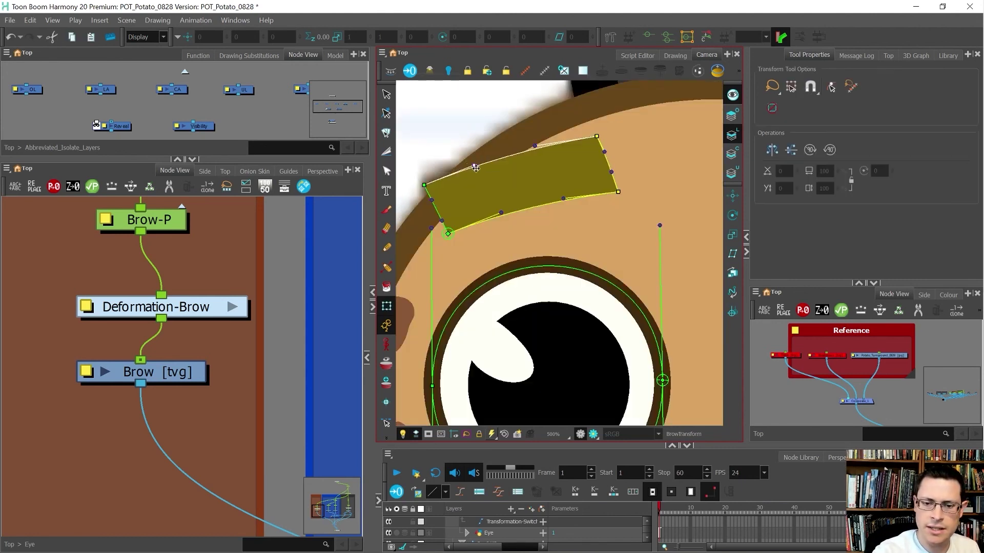
left_click_drag(475, 167, 505, 215)
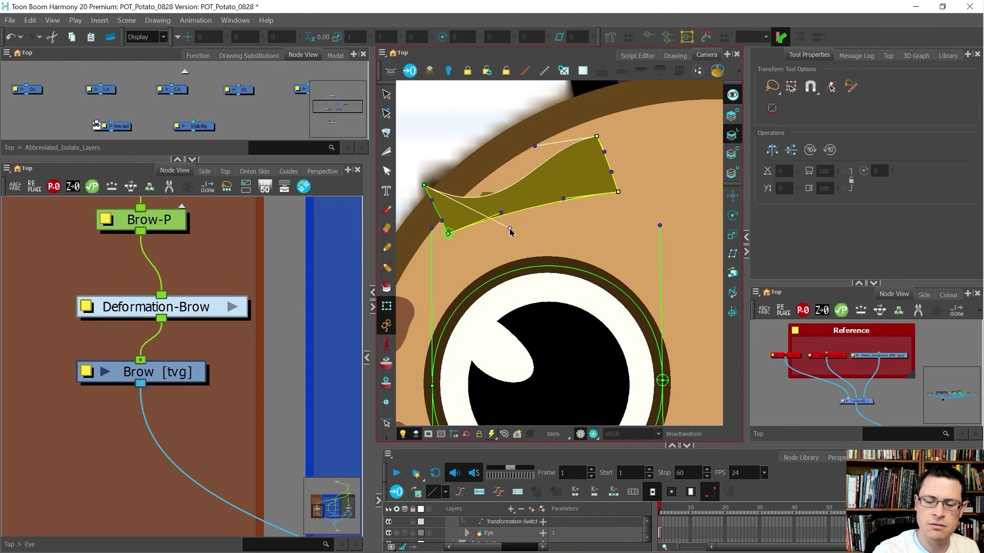
left_click_drag(511, 217, 509, 259)
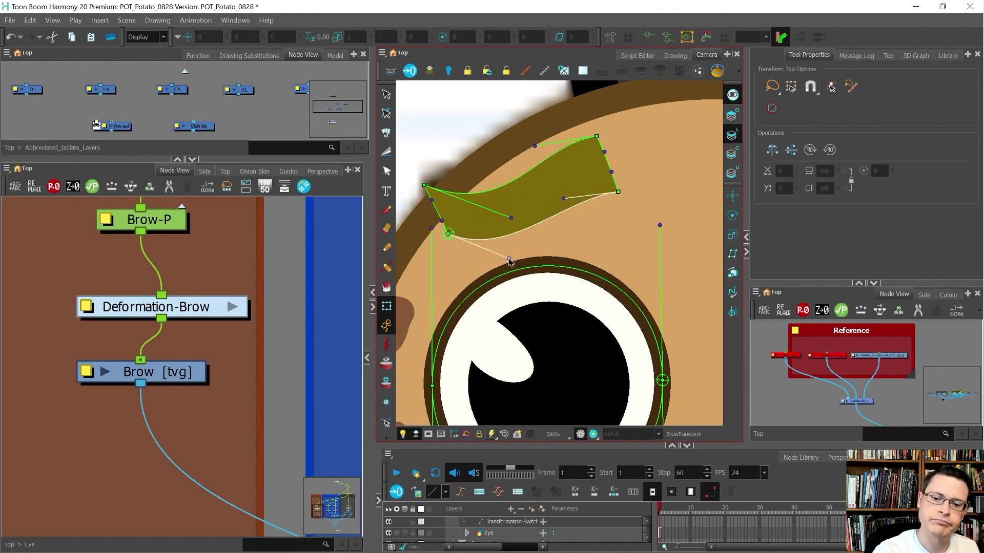
key("ctrl+z")
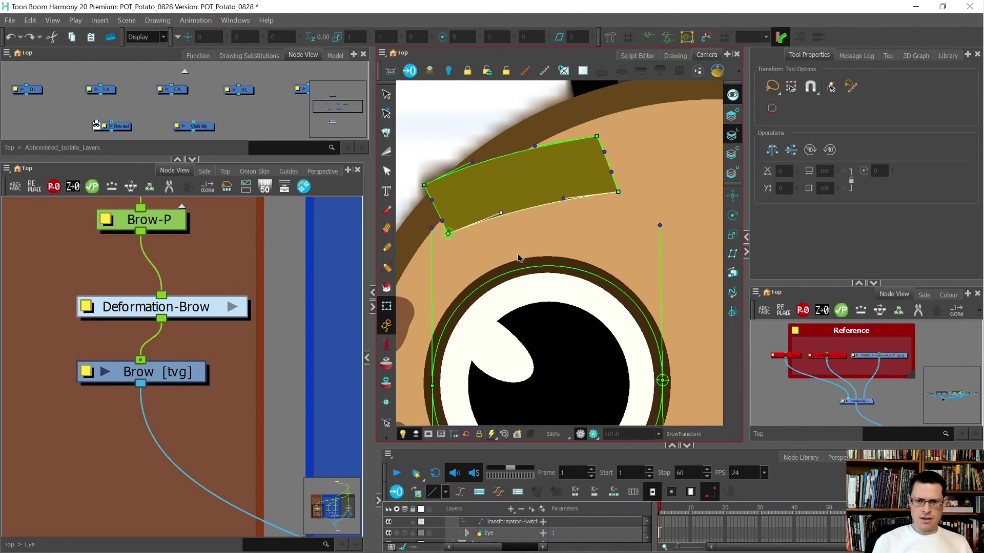
Deselect the brow and its deformer, and check the brow against the whole character.
scroll(519, 257, "down", 3)
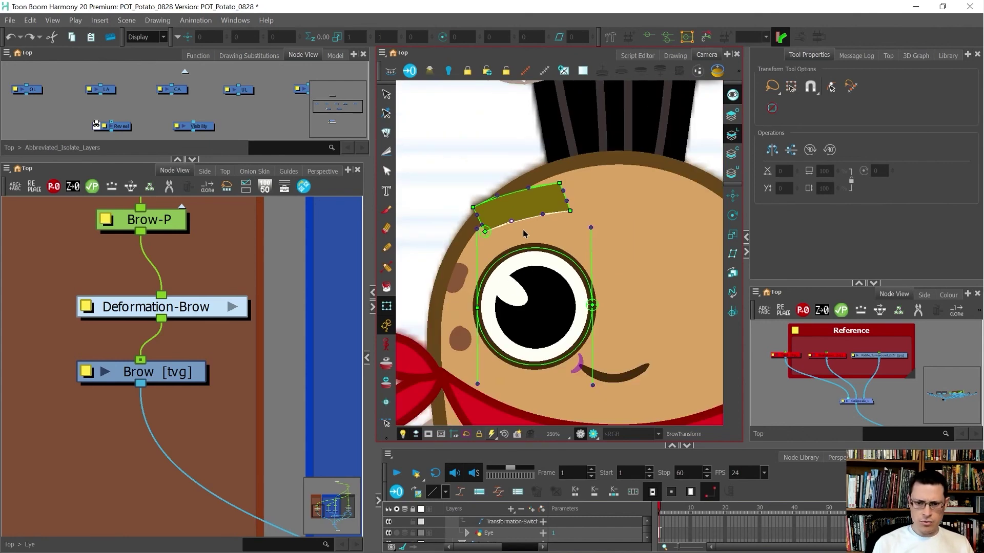
left_click(473, 176)
left_click(297, 312)
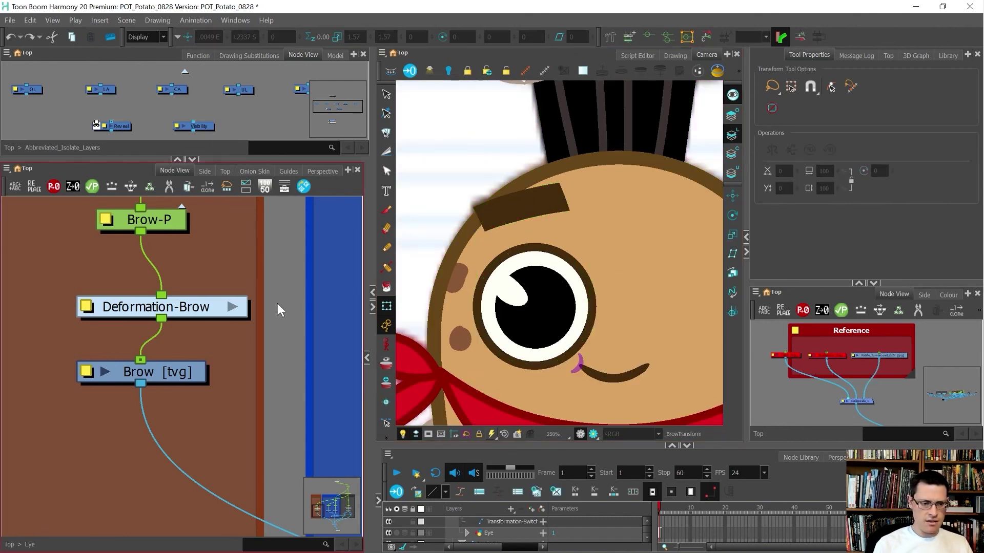
scroll(277, 303, "down", 3)
scroll(548, 233, "down", 3)
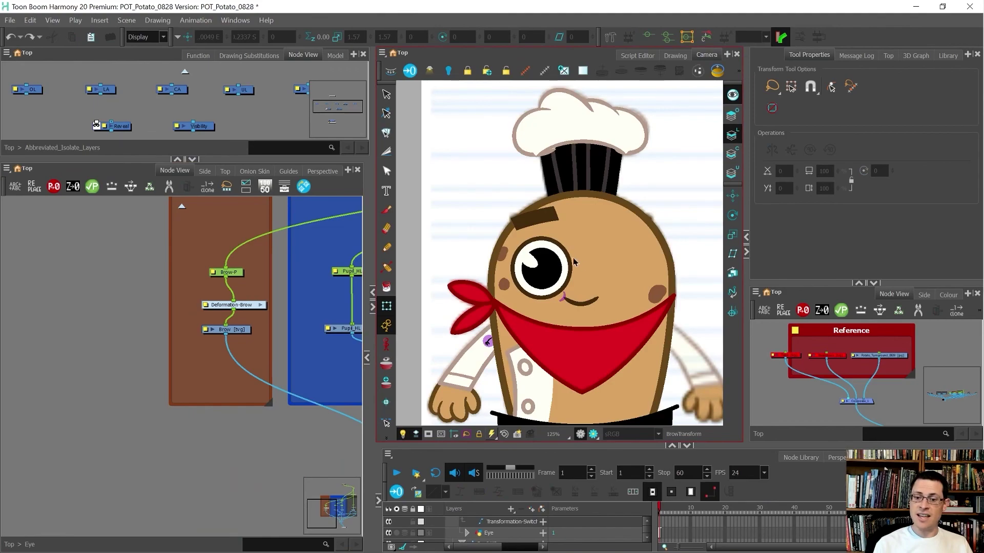